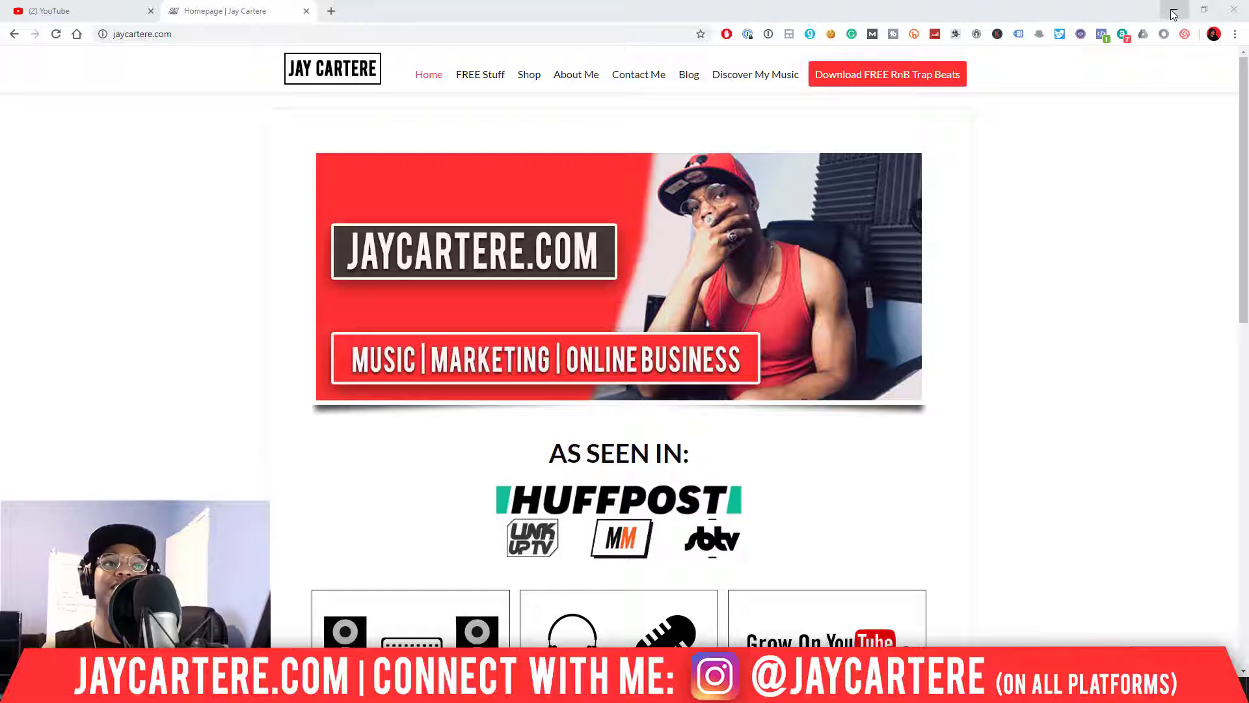
Minimize Chrome to reveal FL Studio's playlist with the G# minor trap arrangement.
click(1173, 14)
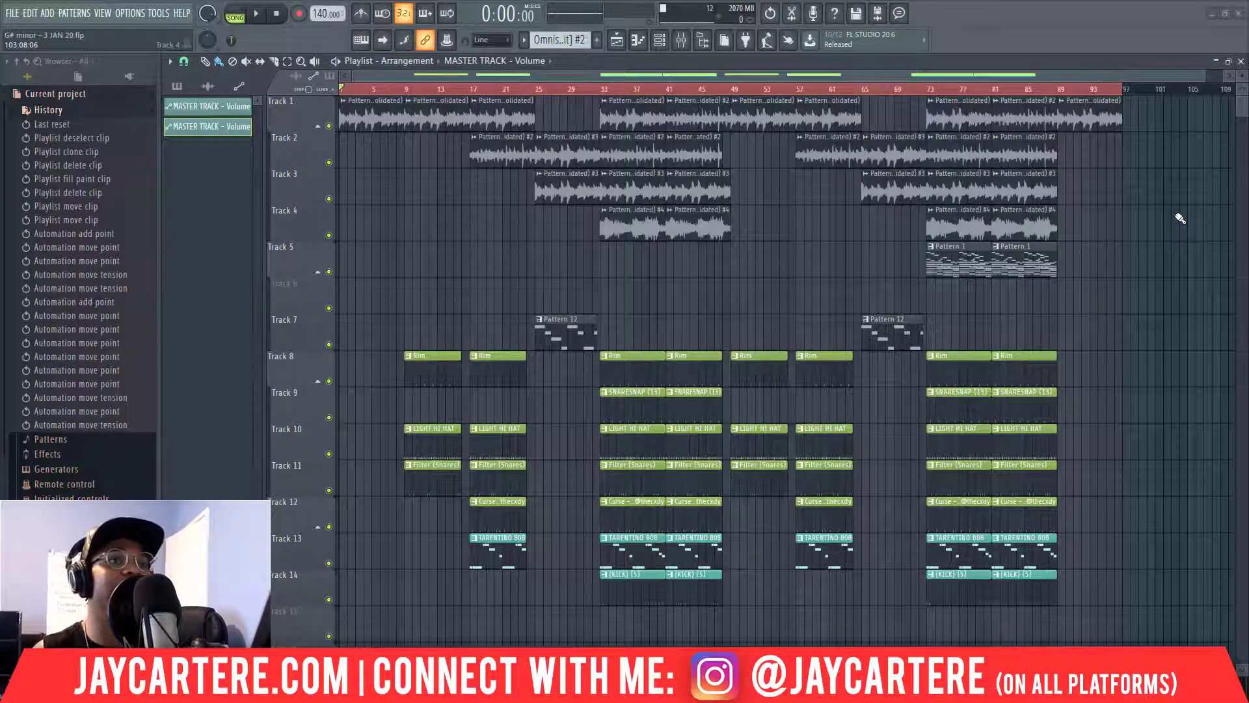
Zoom the playlist out to show Tracks 1–14 fully, then return the playhead to bar 1.
drag(1205, 76, 1225, 77)
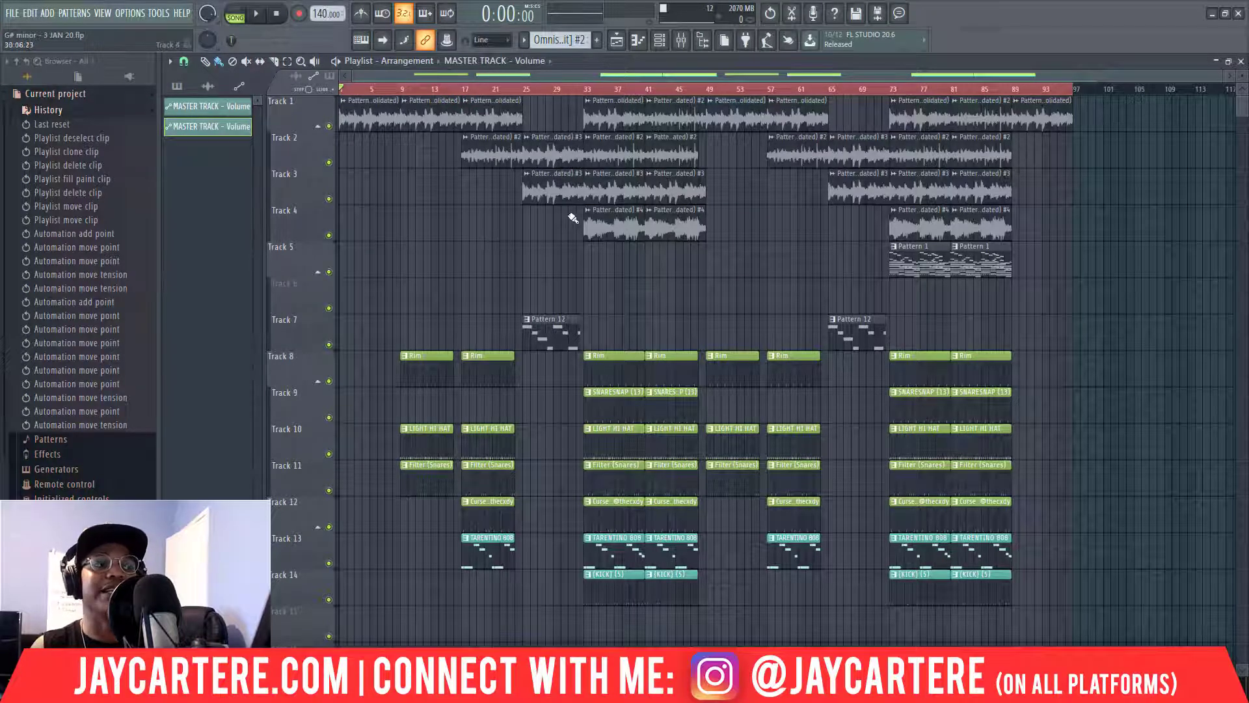
scroll(1005, 325, down, 1)
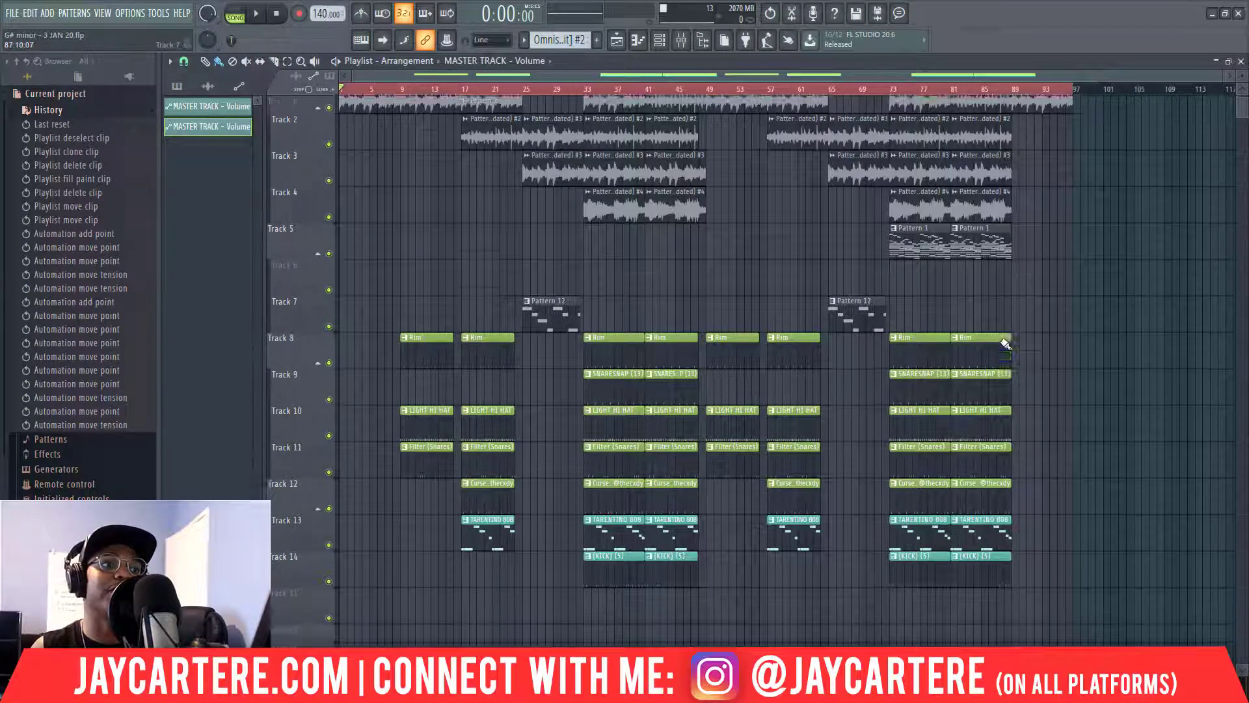
scroll(1005, 343, up, 1)
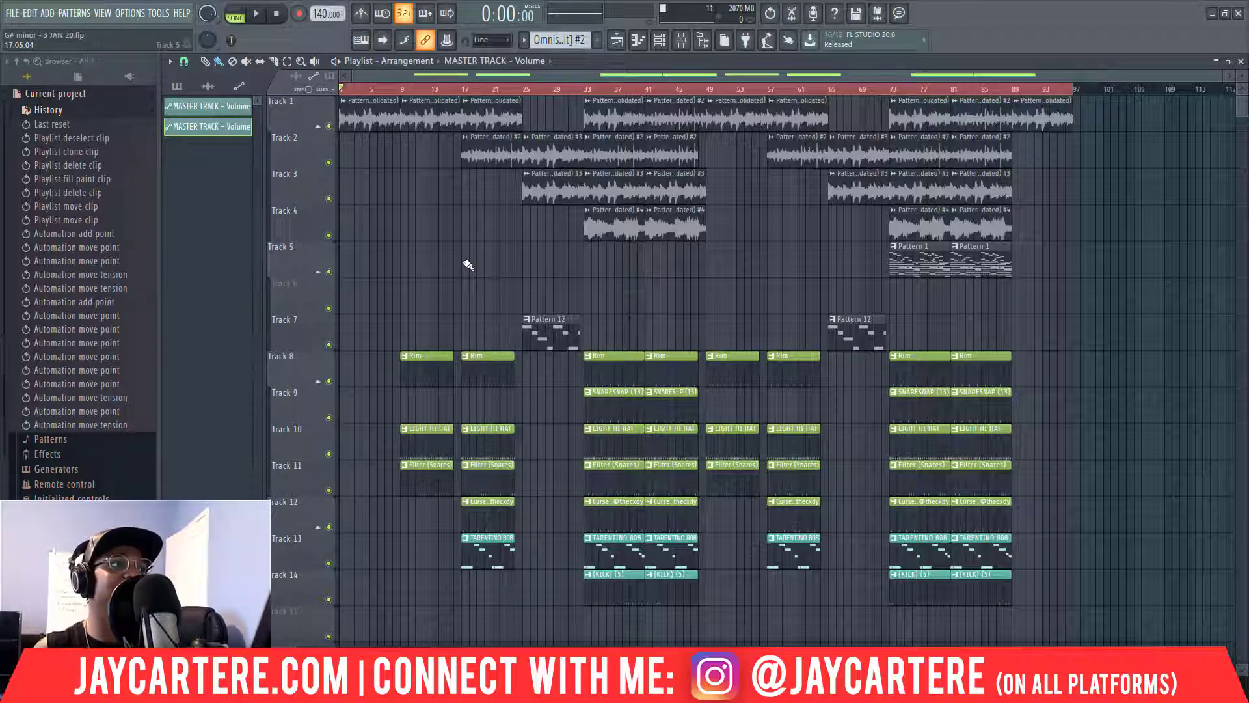
click(402, 88)
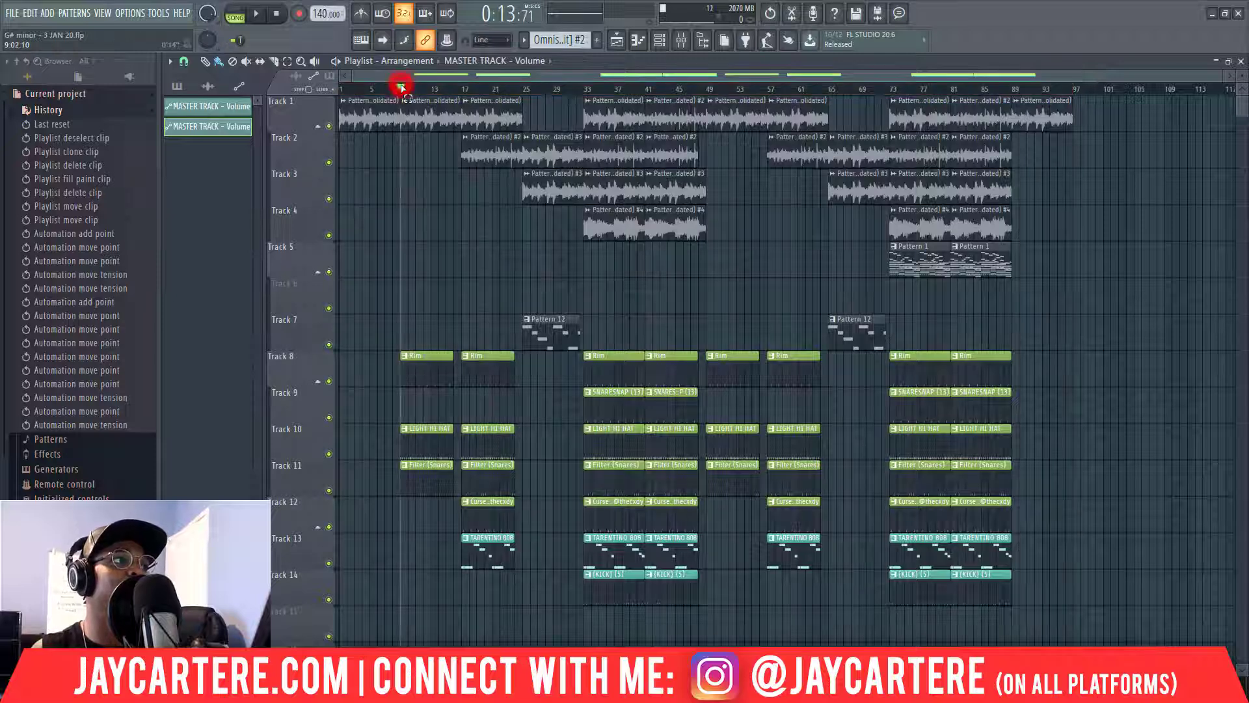
drag(379, 88, 307, 93)
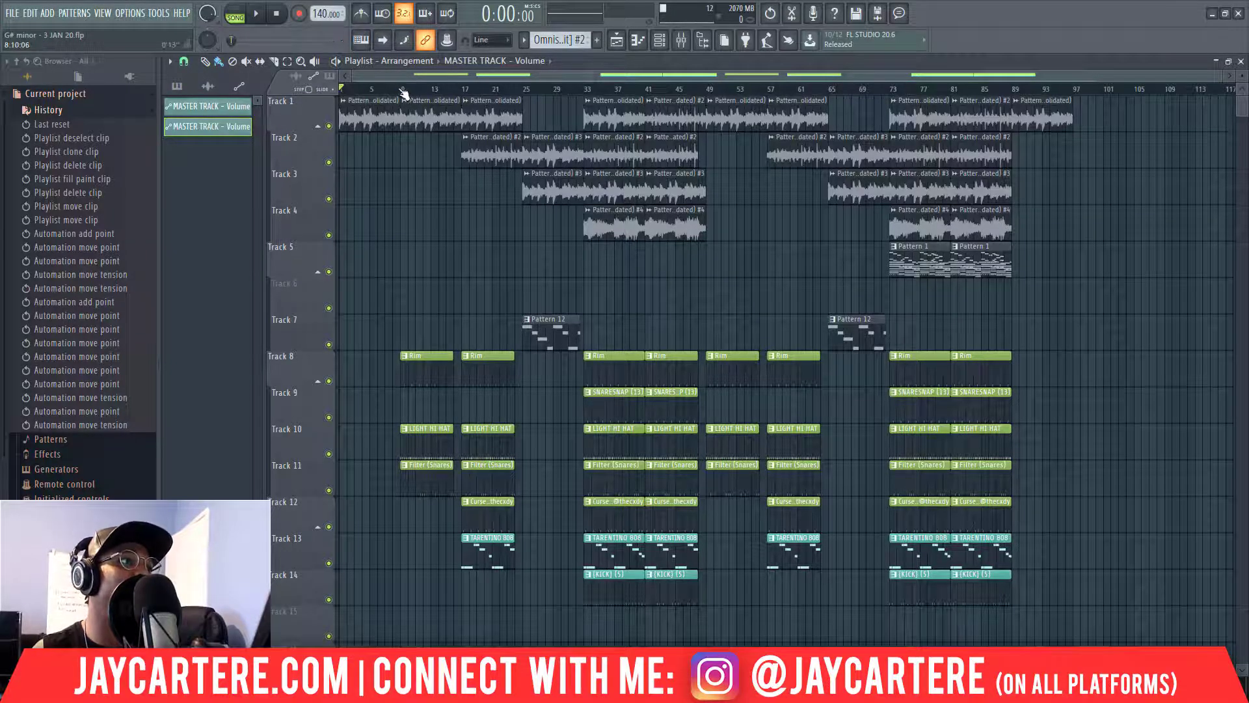
Mark bars 1–9 as the intro time selection and zoom in on the opening section.
drag(341, 89, 400, 89)
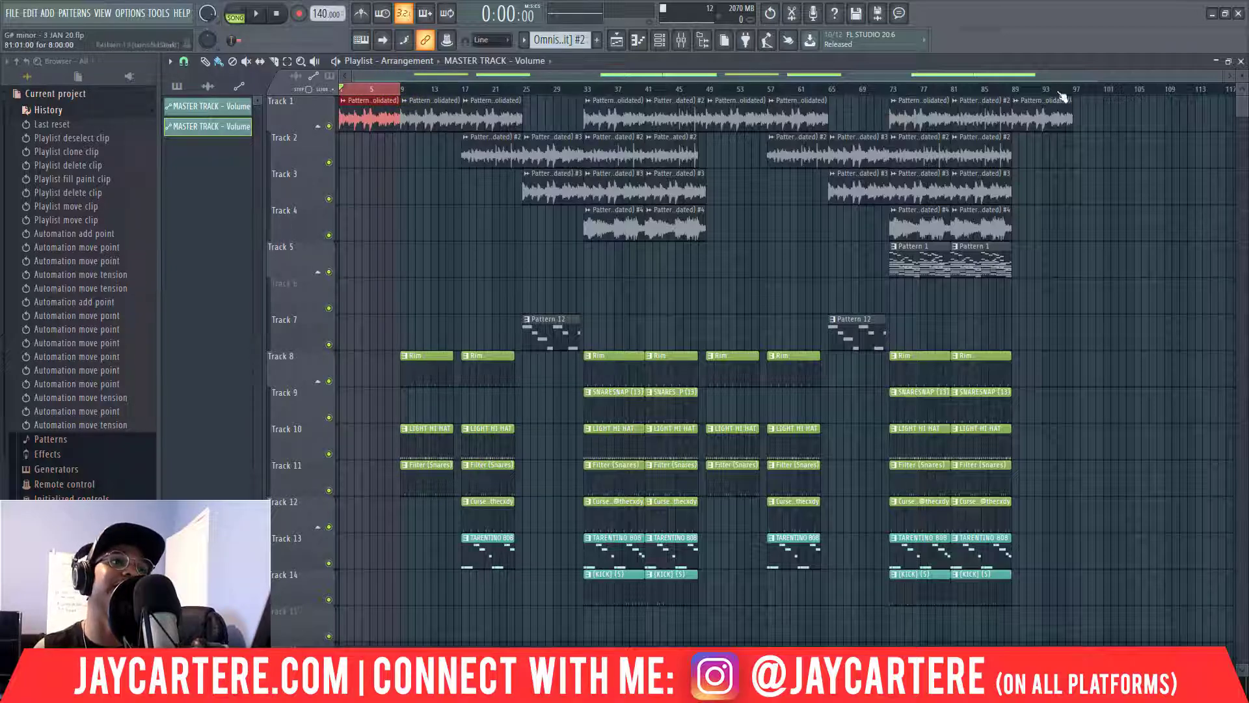
drag(1221, 76, 690, 75)
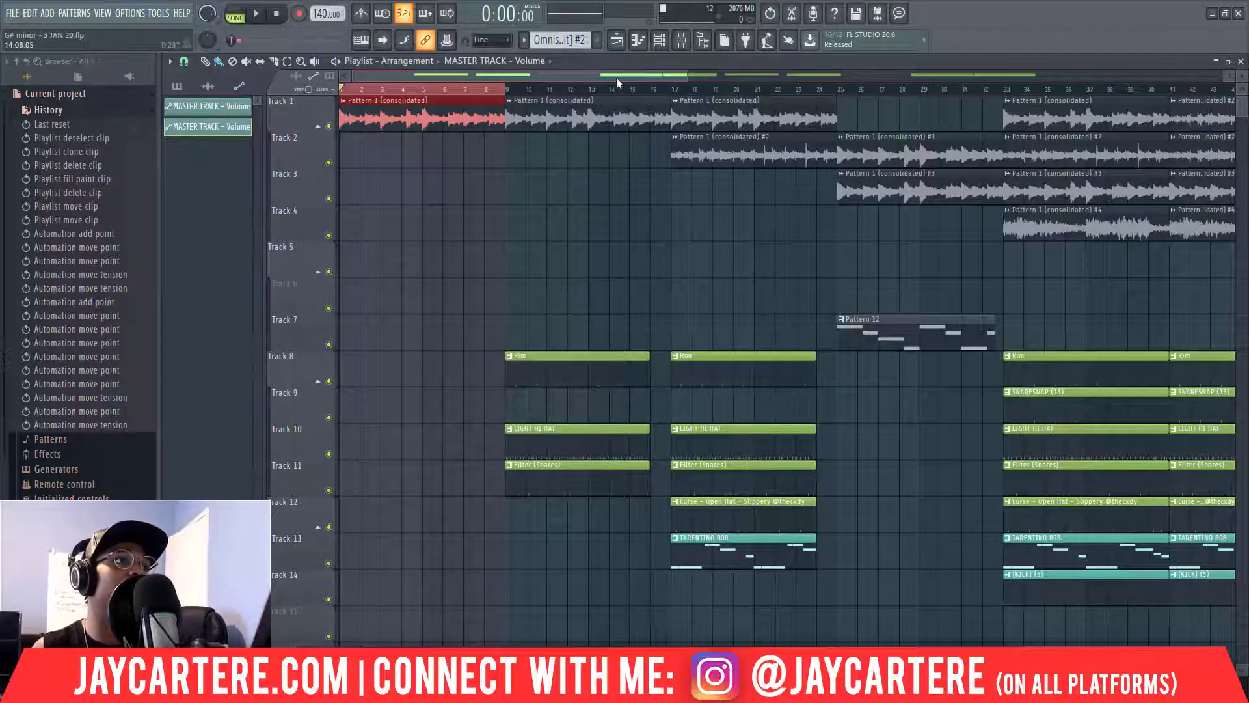
drag(619, 77, 483, 76)
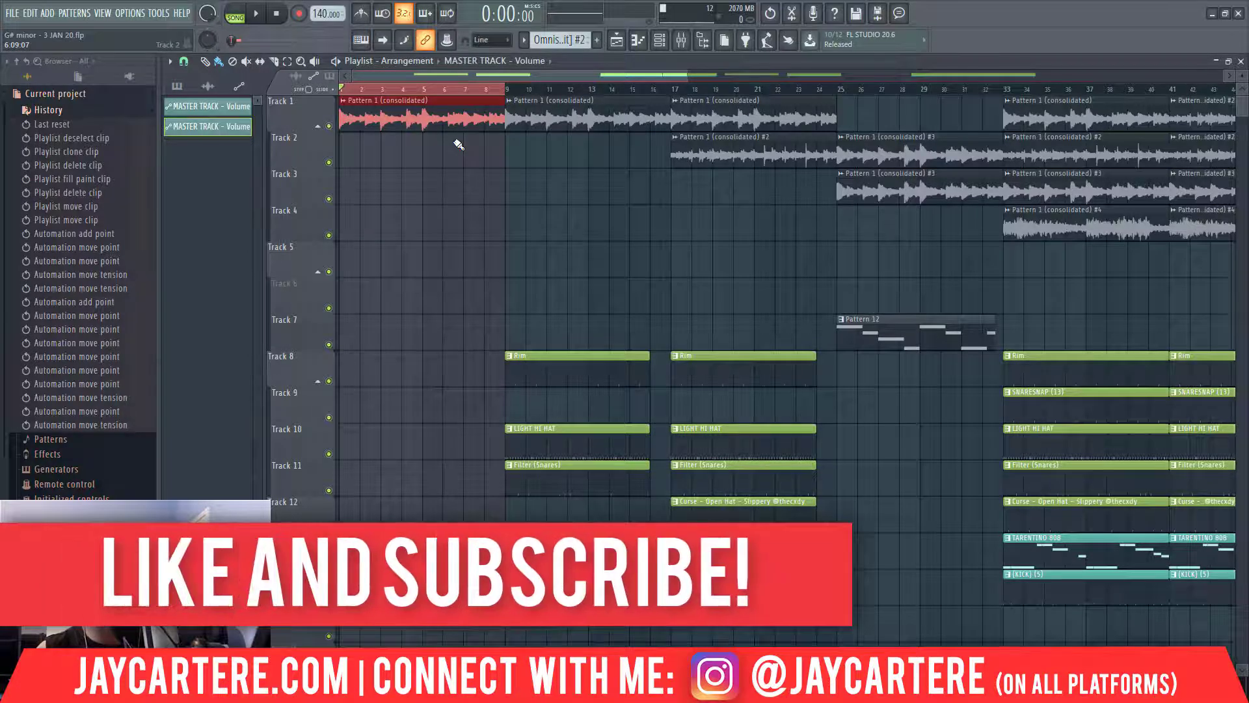
scroll(516, 204, down, 3)
scroll(516, 210, up, 3)
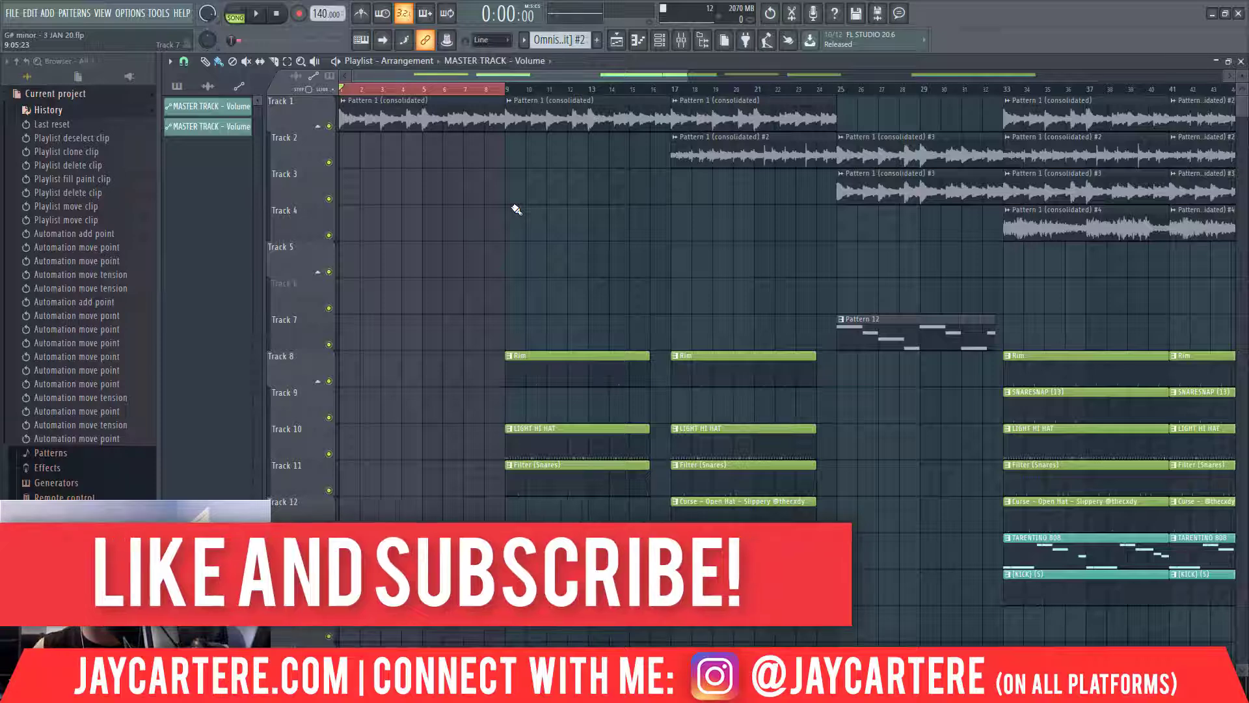
key(space)
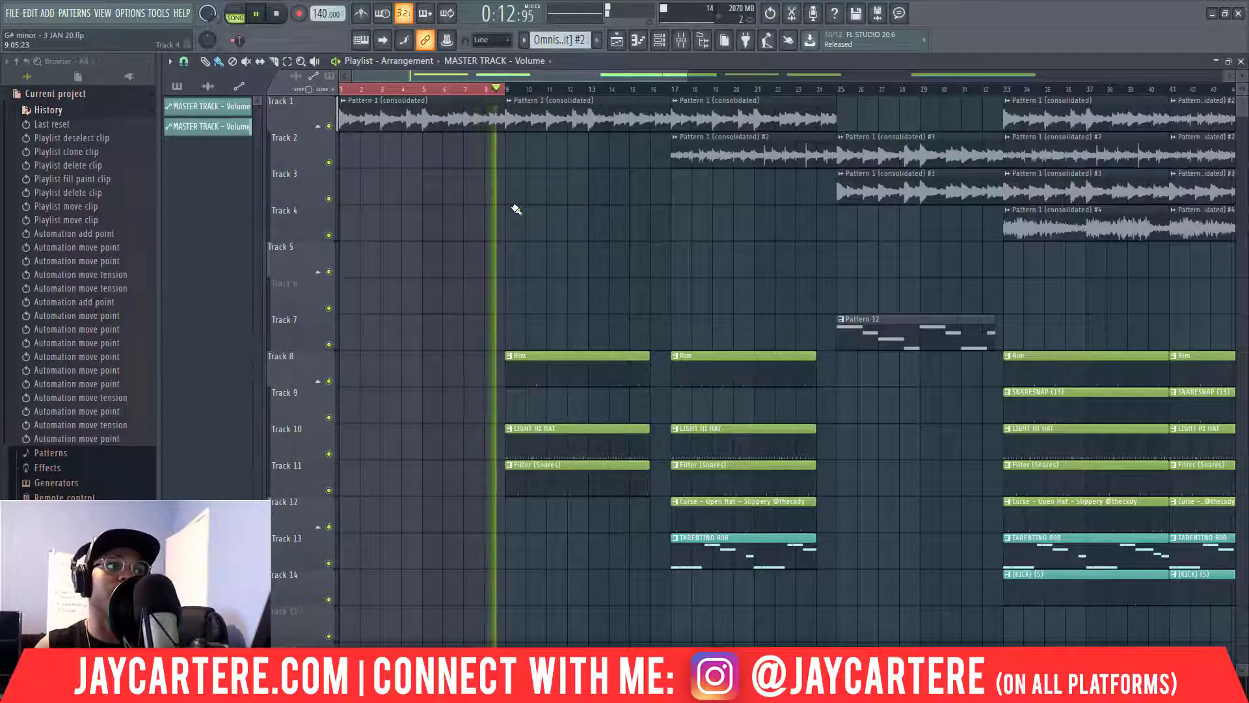
key(space)
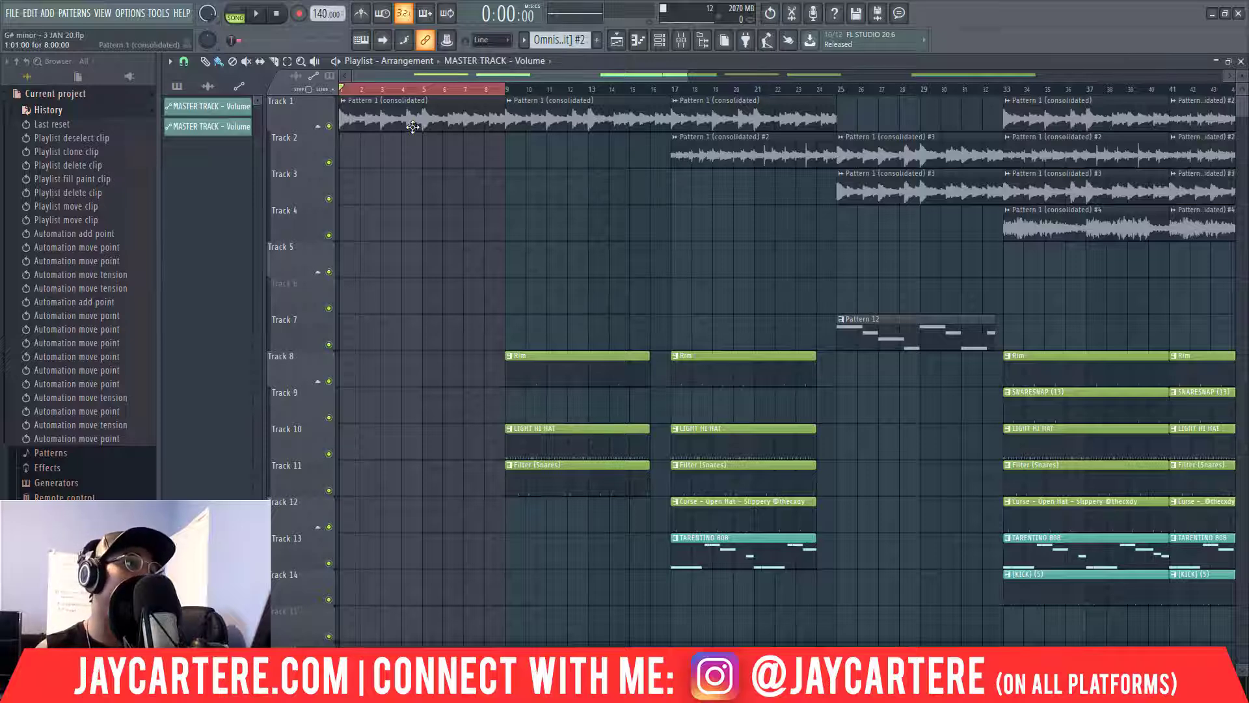
Clear the intro selection, select bars 9–33 with their clips, and zoom back out.
click(502, 90)
drag(686, 75, 956, 75)
drag(432, 88, 710, 235)
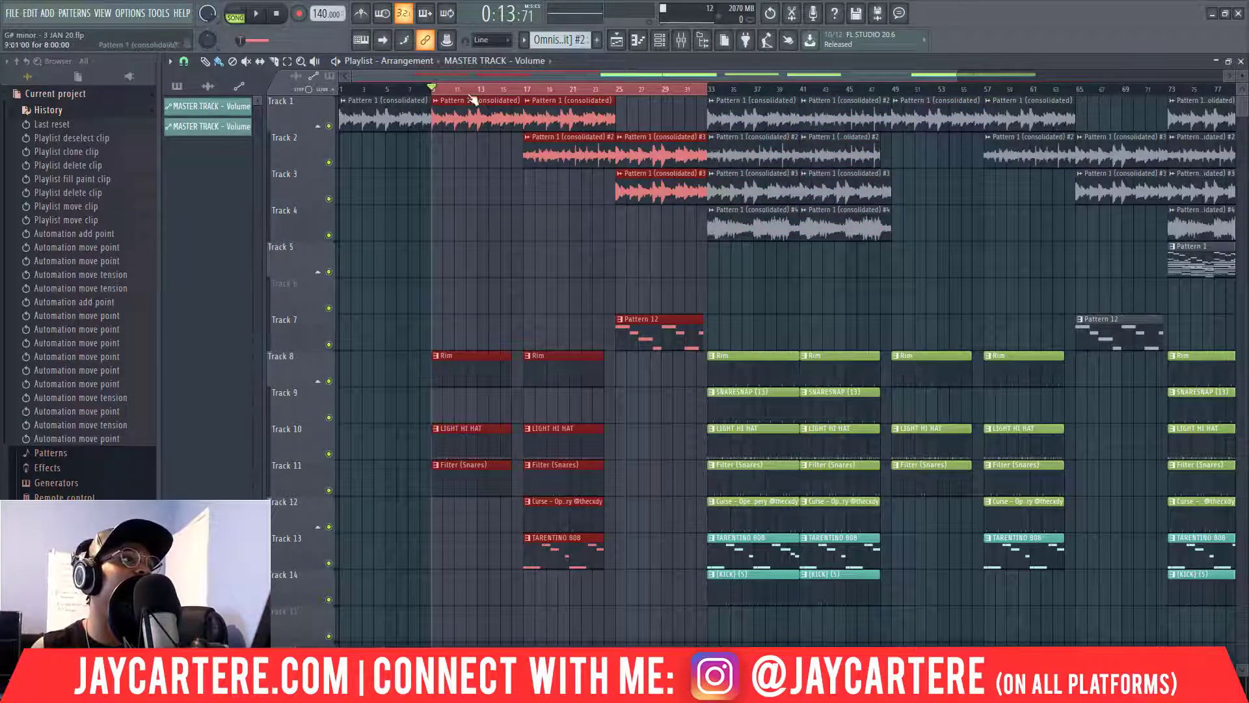
drag(955, 72, 1227, 73)
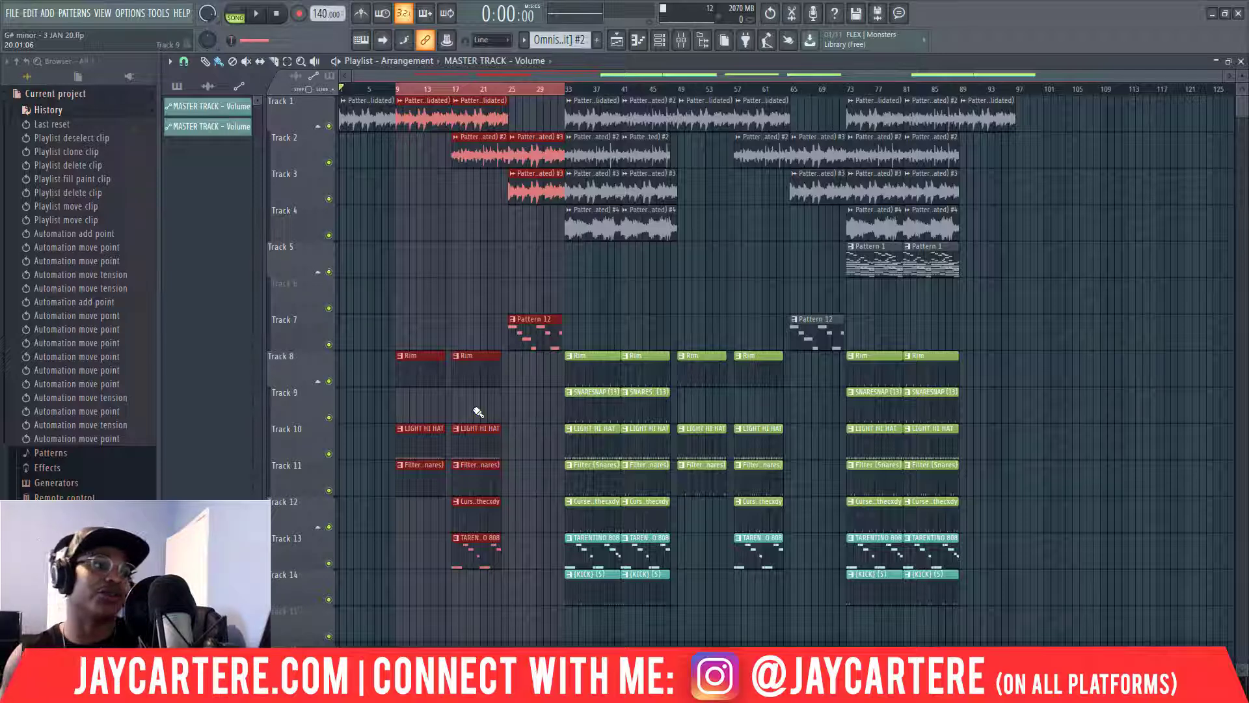
click(368, 89)
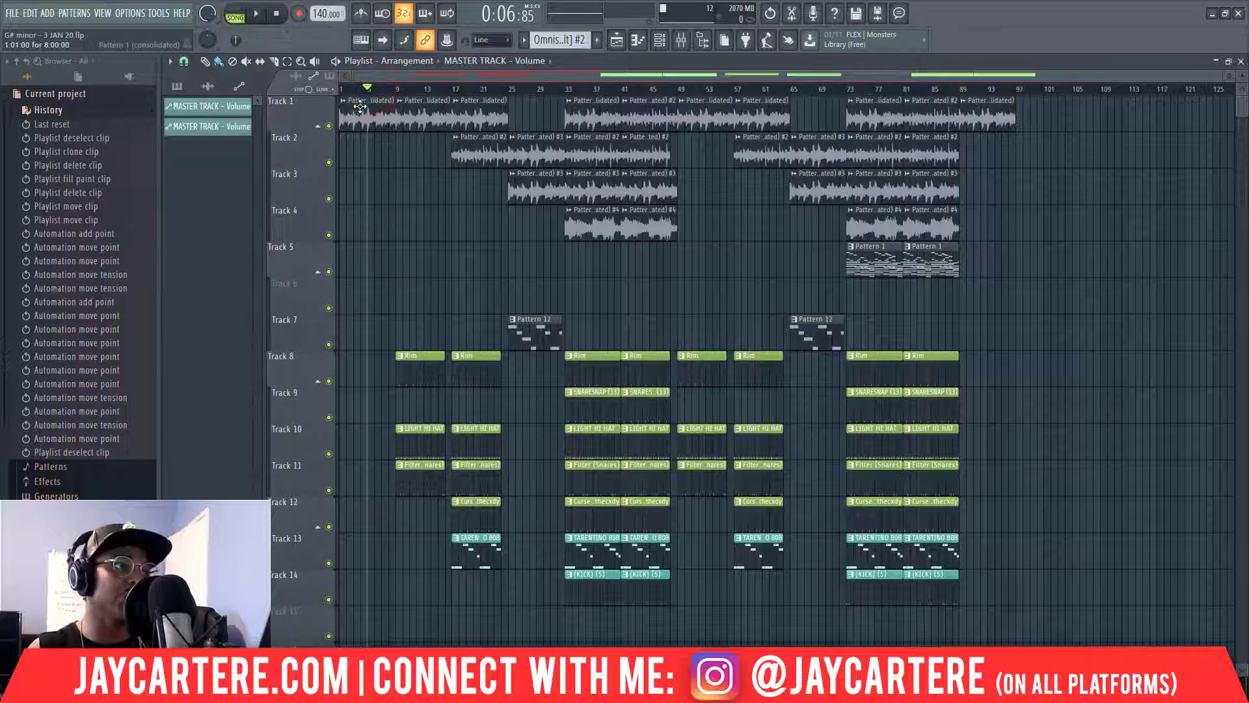
drag(396, 89, 564, 91)
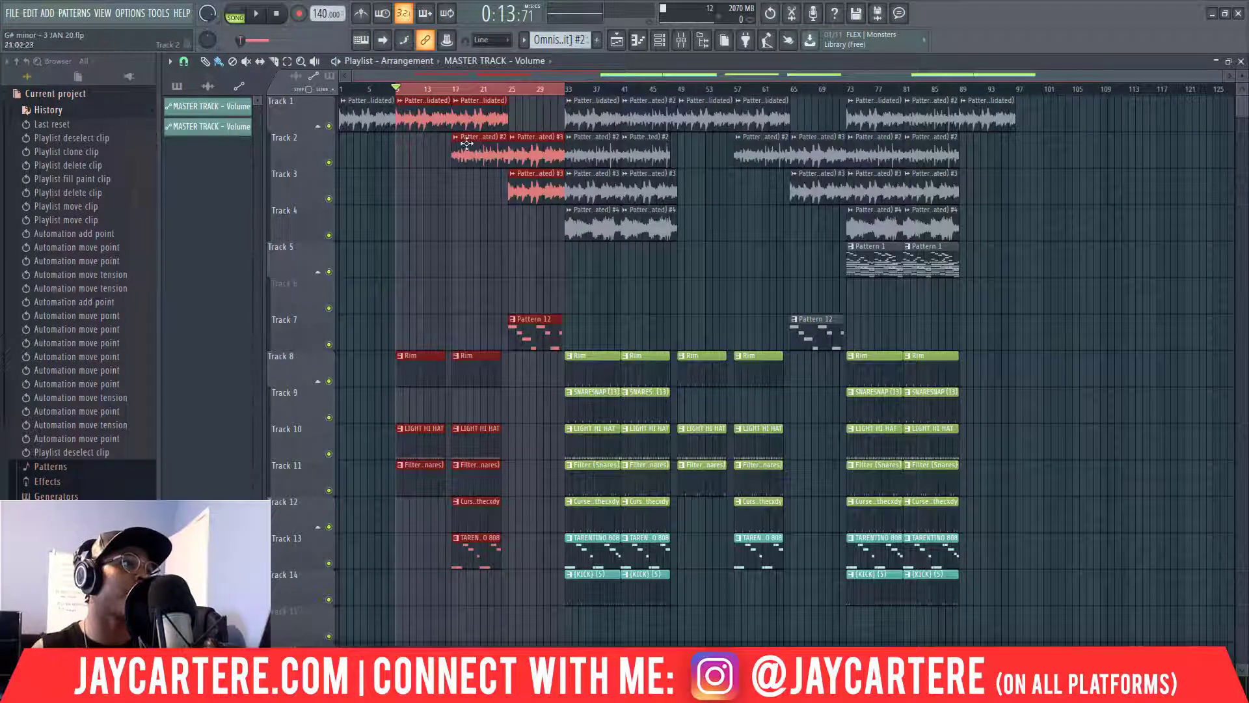
Clear the current selection, then select every playlist clip with Ctrl+A.
click(389, 90)
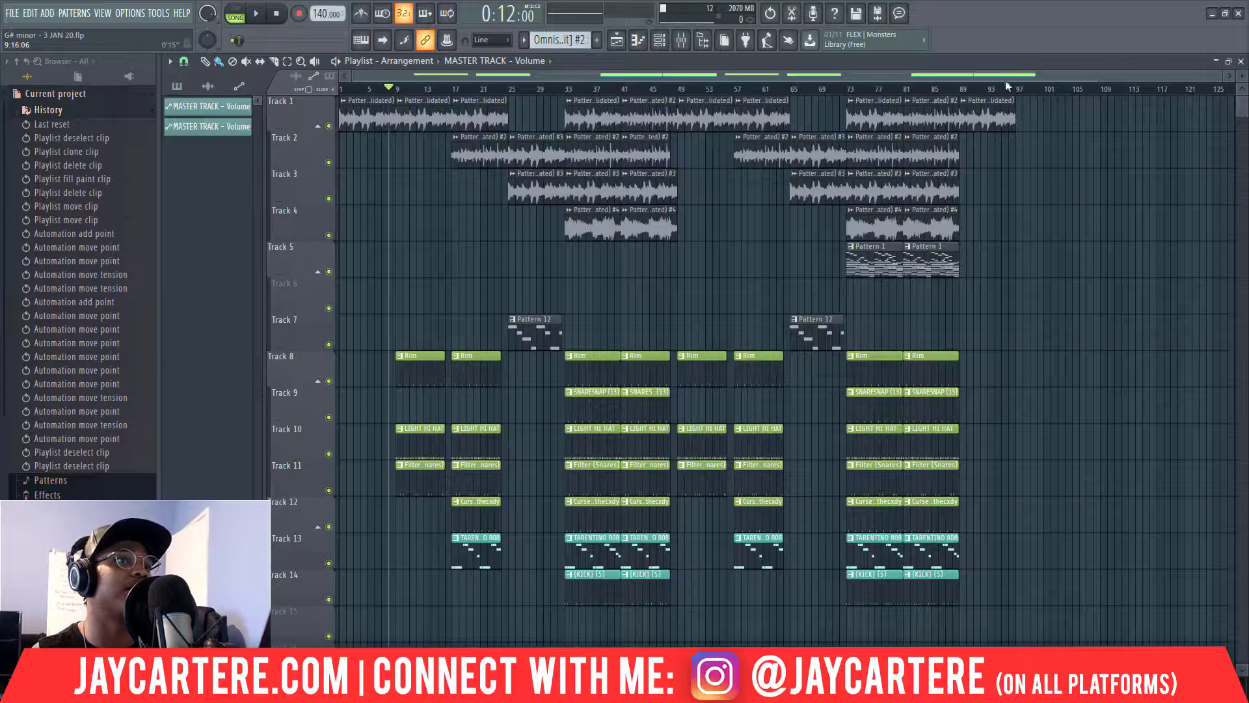
key(ctrl+a)
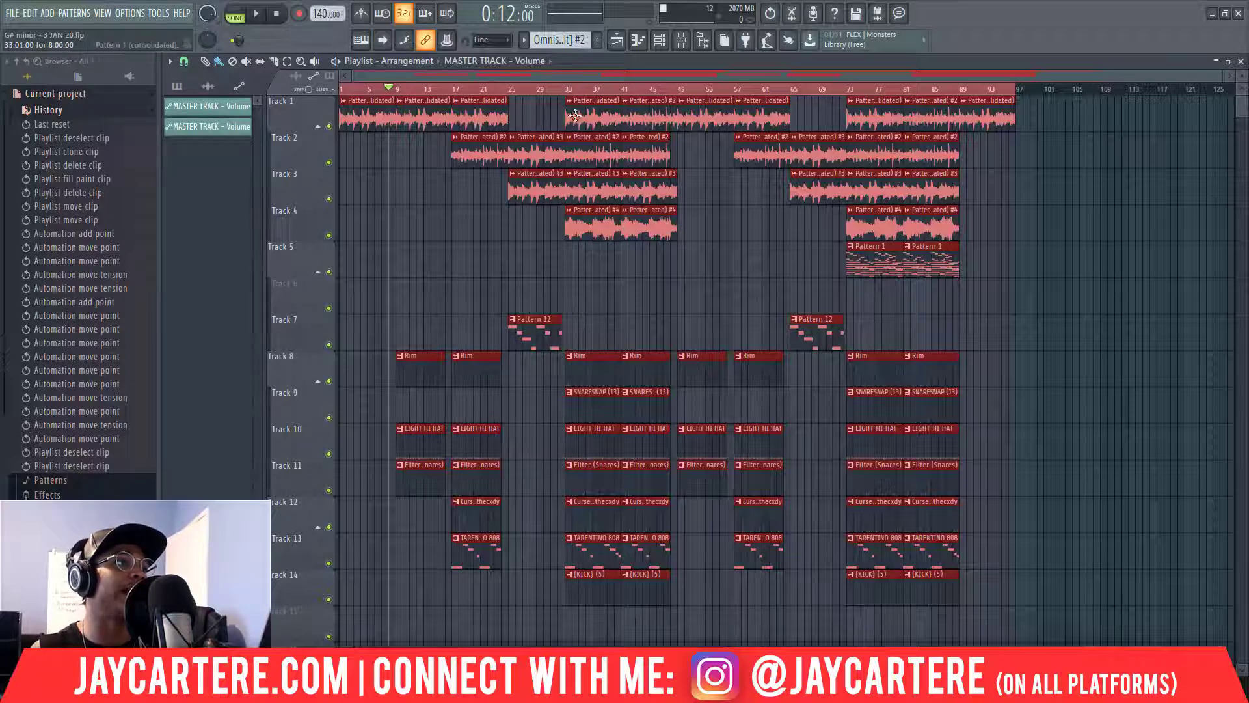
Select the bars 33–49 clips, then zoom out to view bars 1 through 97.
click(567, 88)
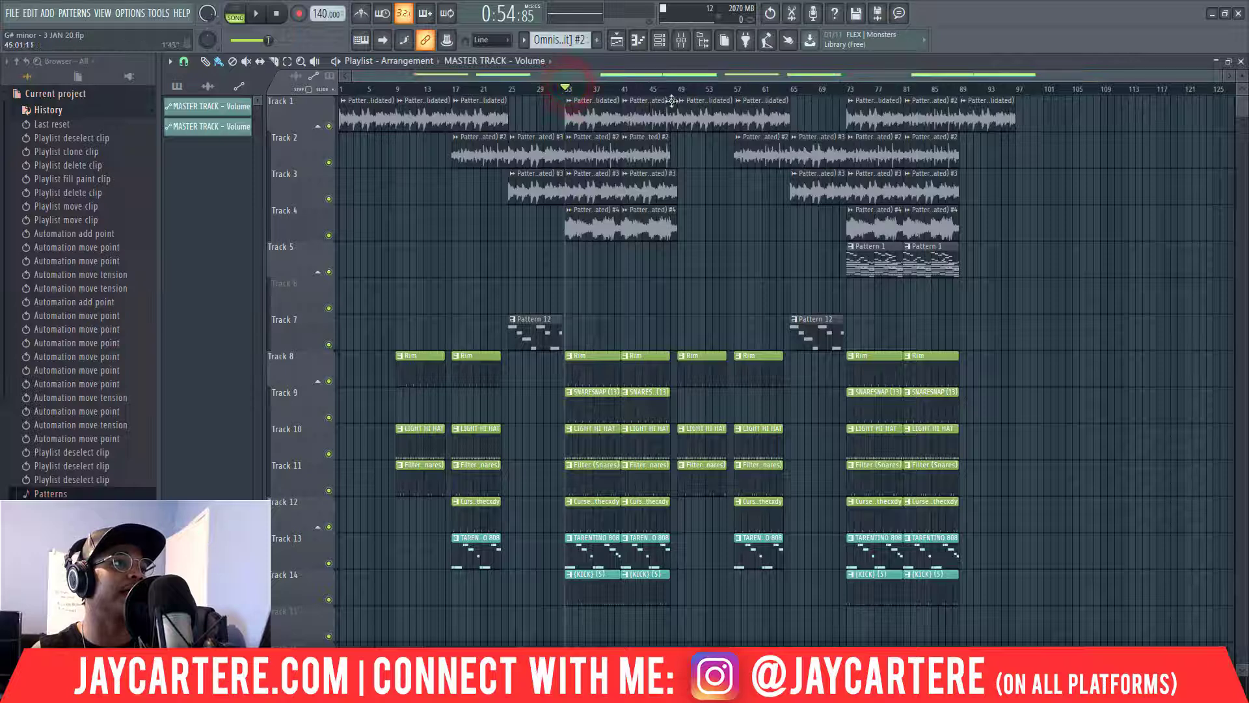
drag(676, 88, 577, 89)
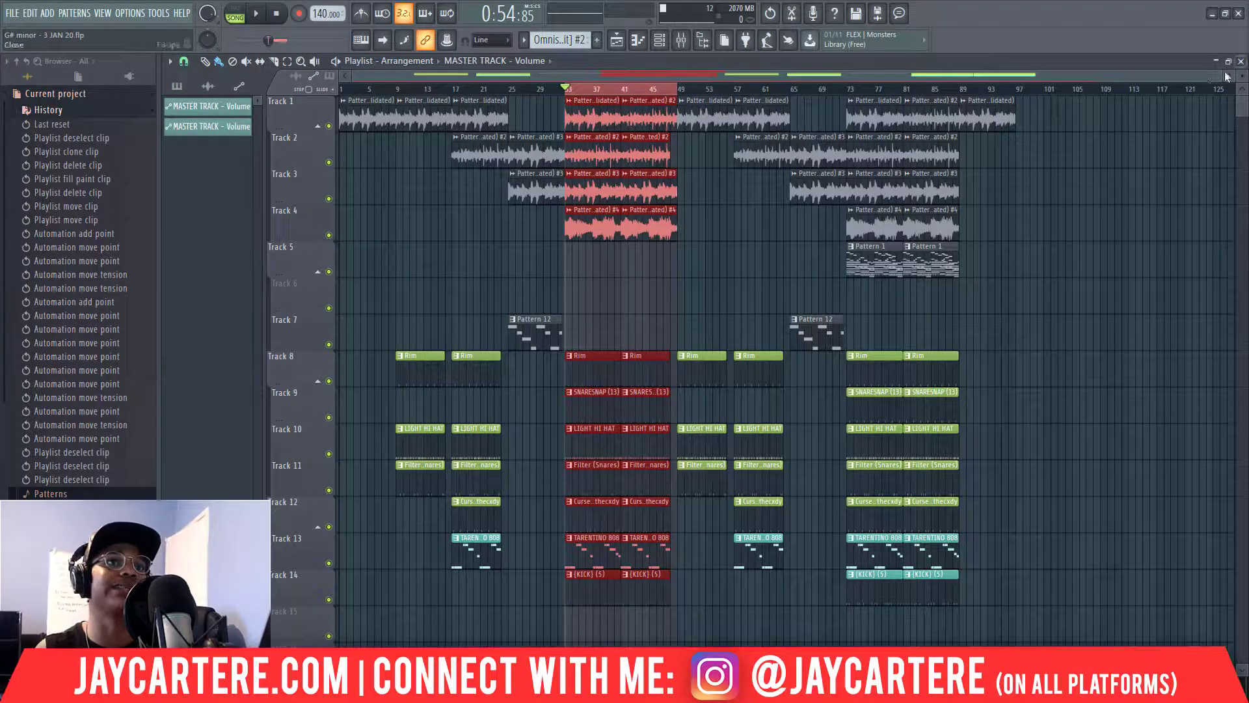
drag(1220, 75, 826, 75)
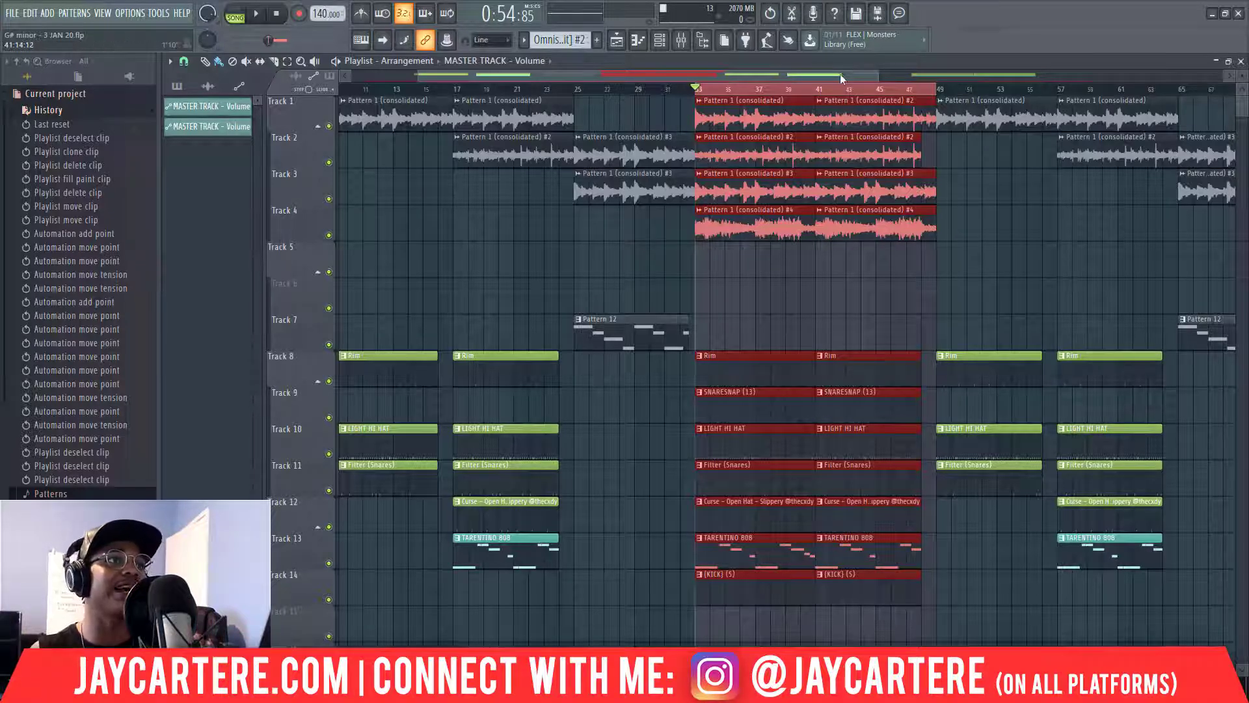
drag(840, 72, 755, 74)
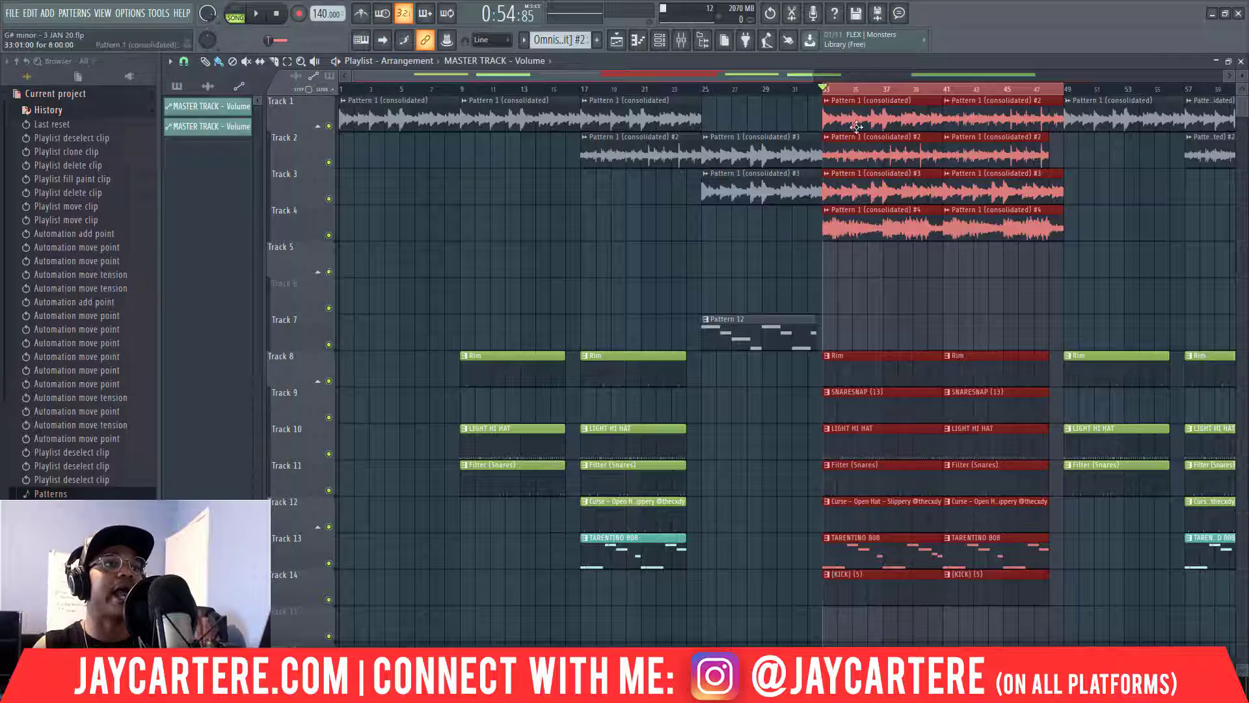
double_click(810, 75)
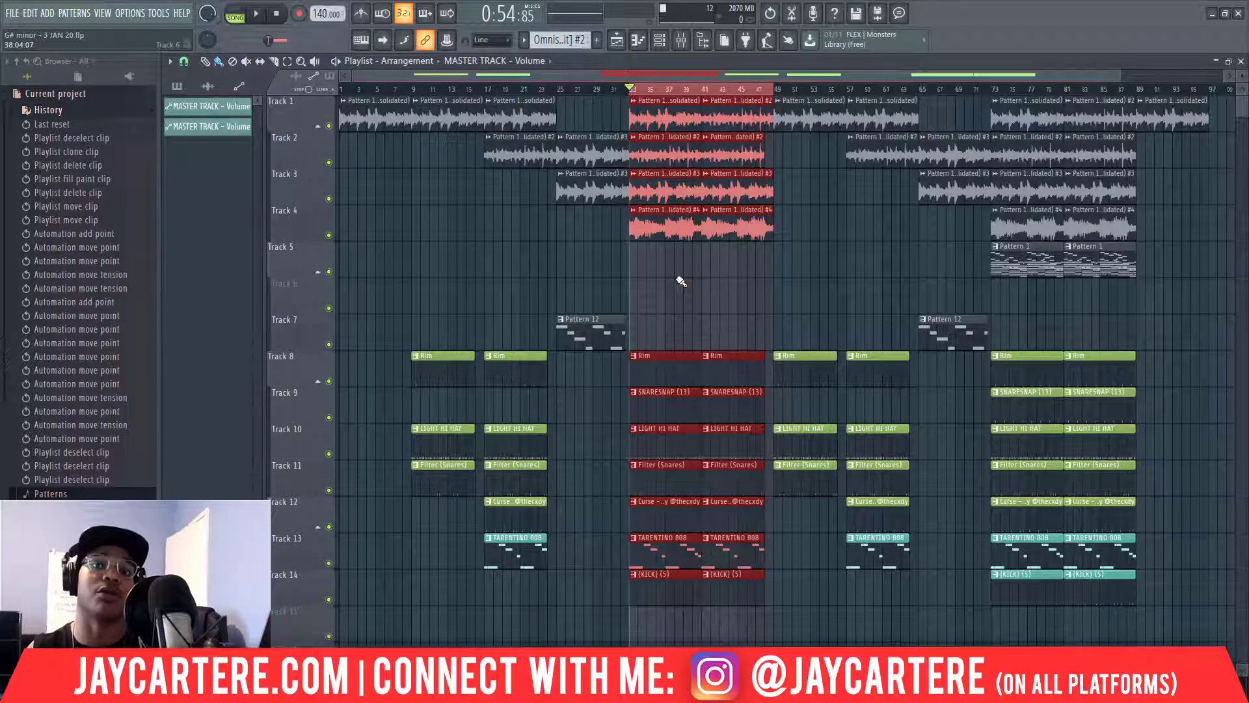
Select bars 9–24, then bars 25–32, finishing with a bars 33–49 time selection.
click(411, 89)
drag(412, 89, 556, 91)
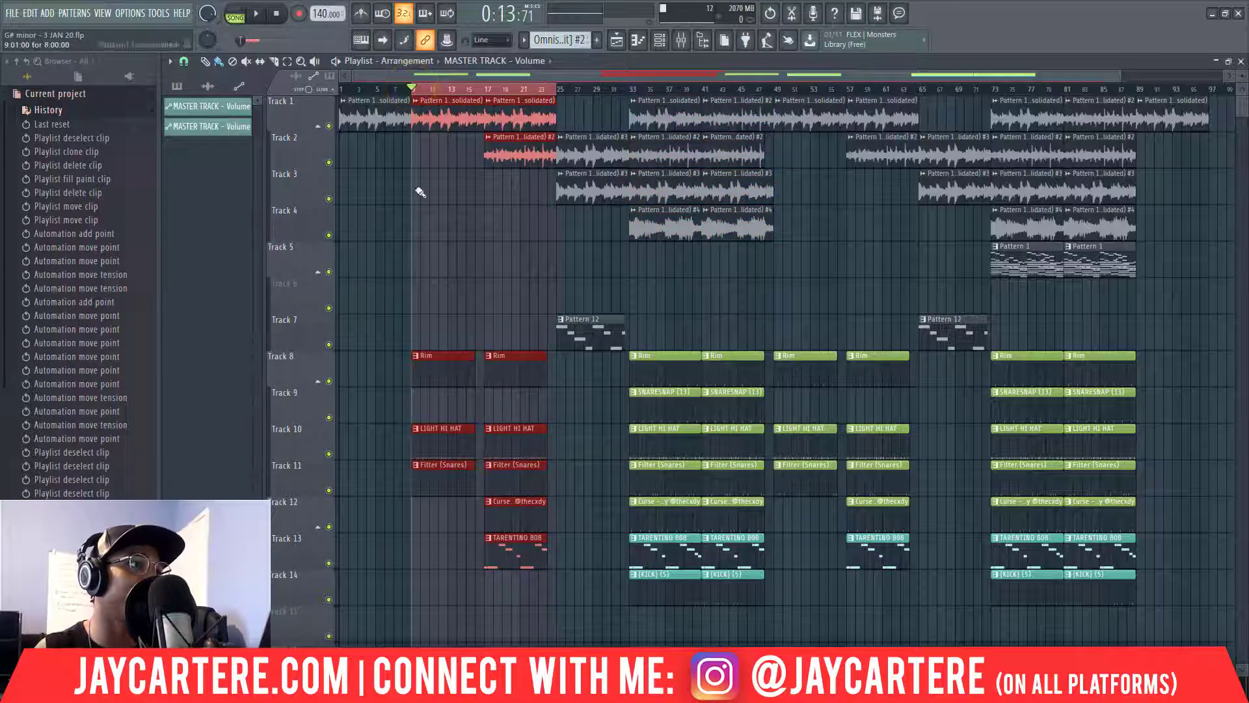
click(557, 90)
drag(558, 90, 628, 89)
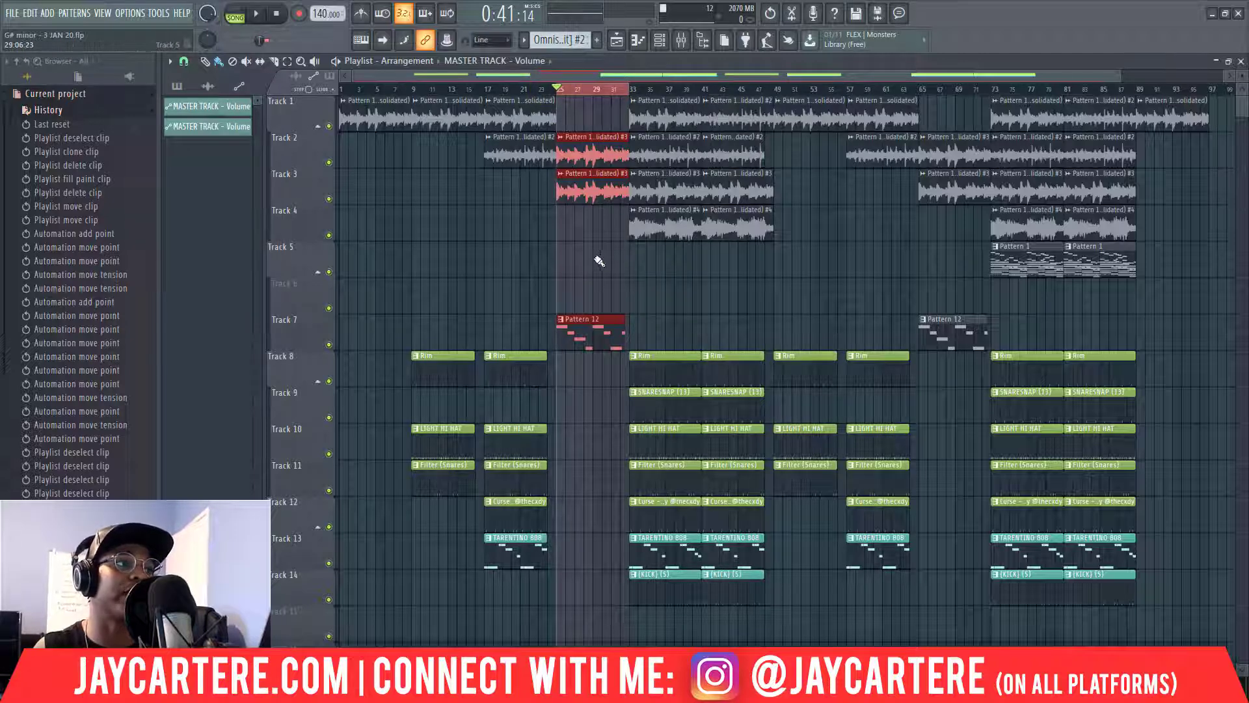
click(635, 91)
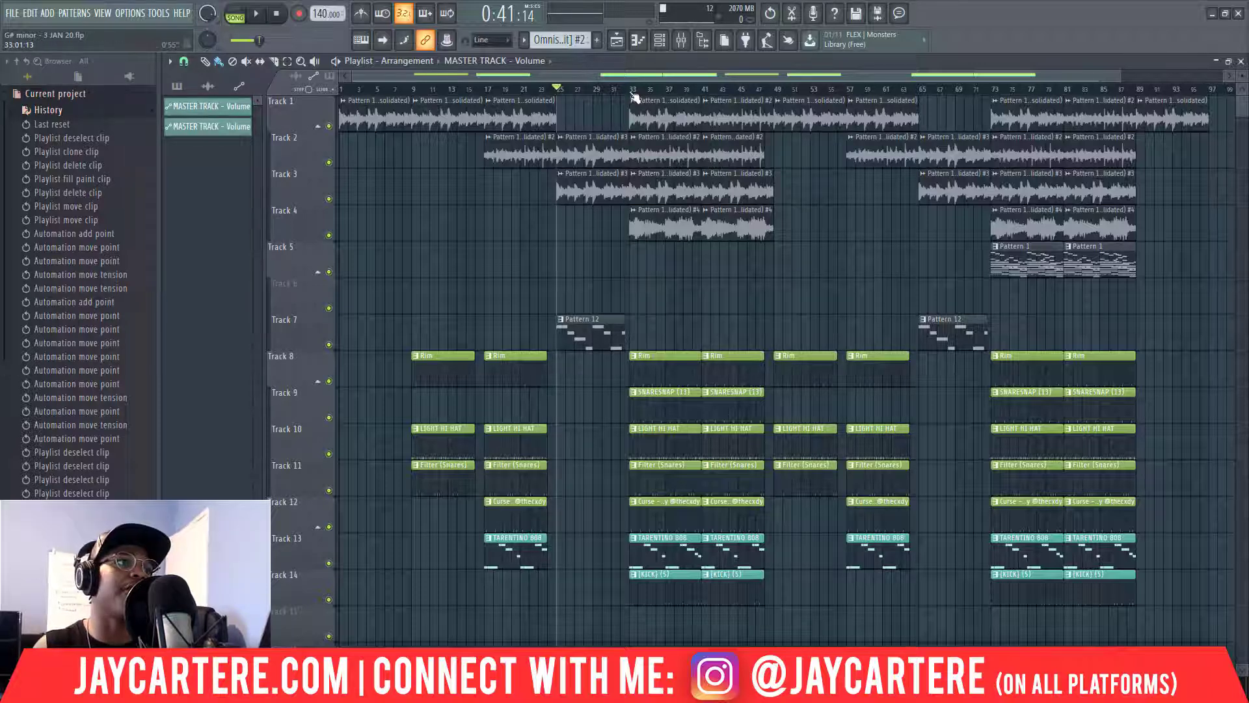
drag(631, 89, 774, 115)
Clear the bars 33–49 selection and zoom in to roughly the first 55 bars.
click(413, 89)
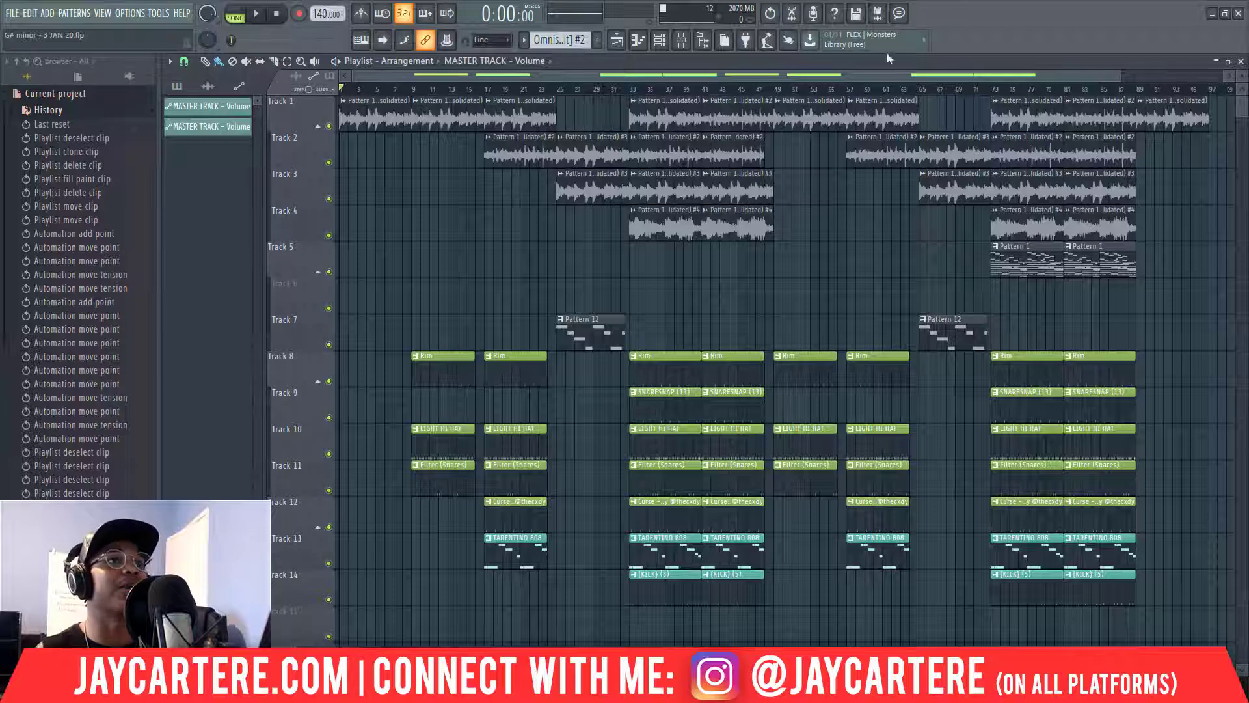
drag(1117, 72, 779, 75)
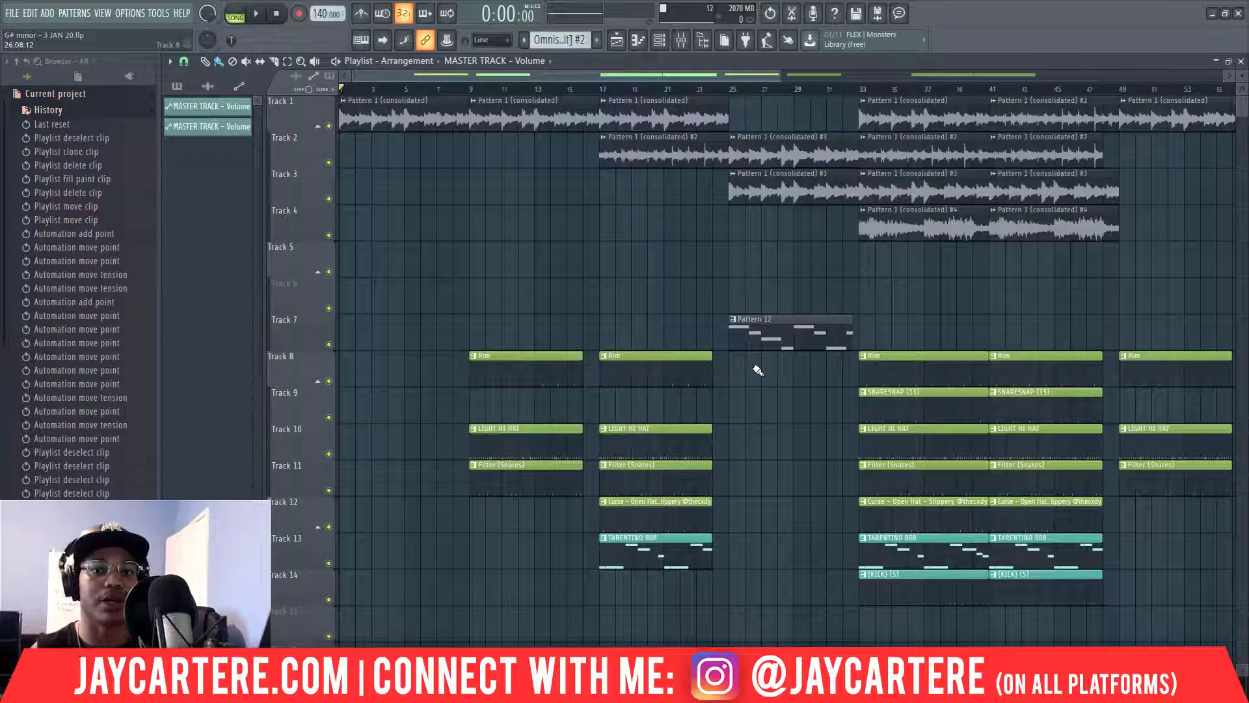
key(space)
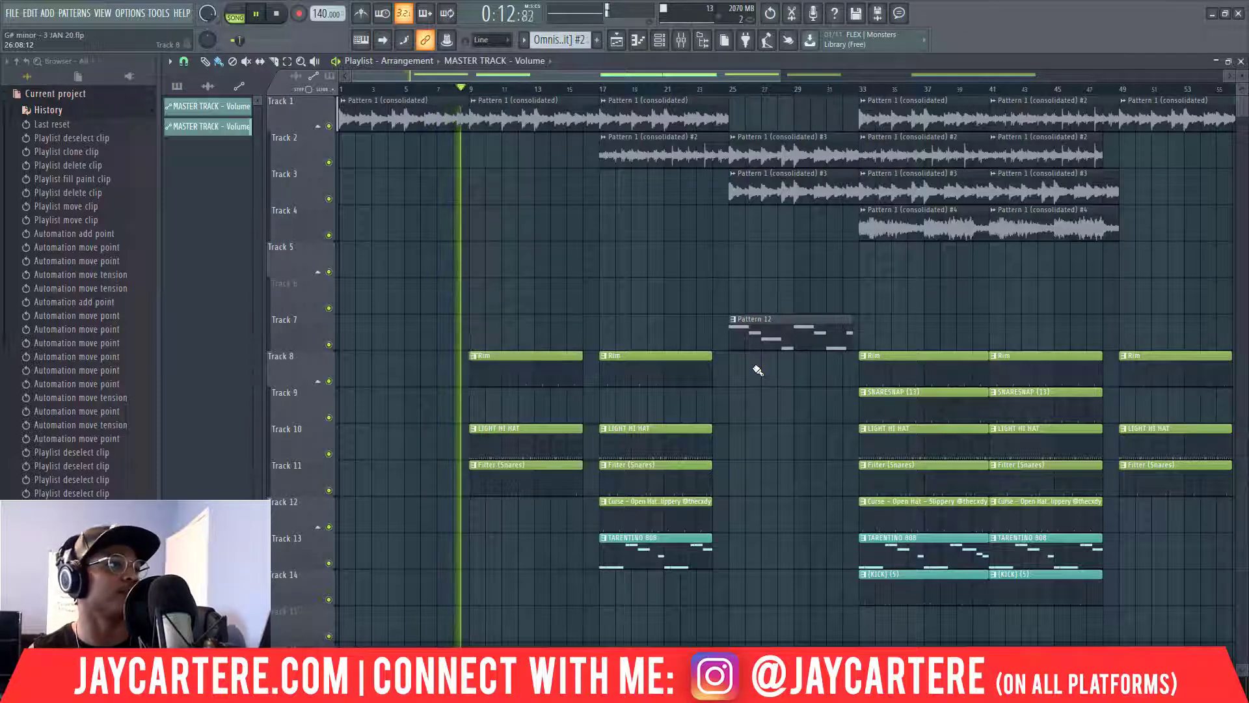
key(space)
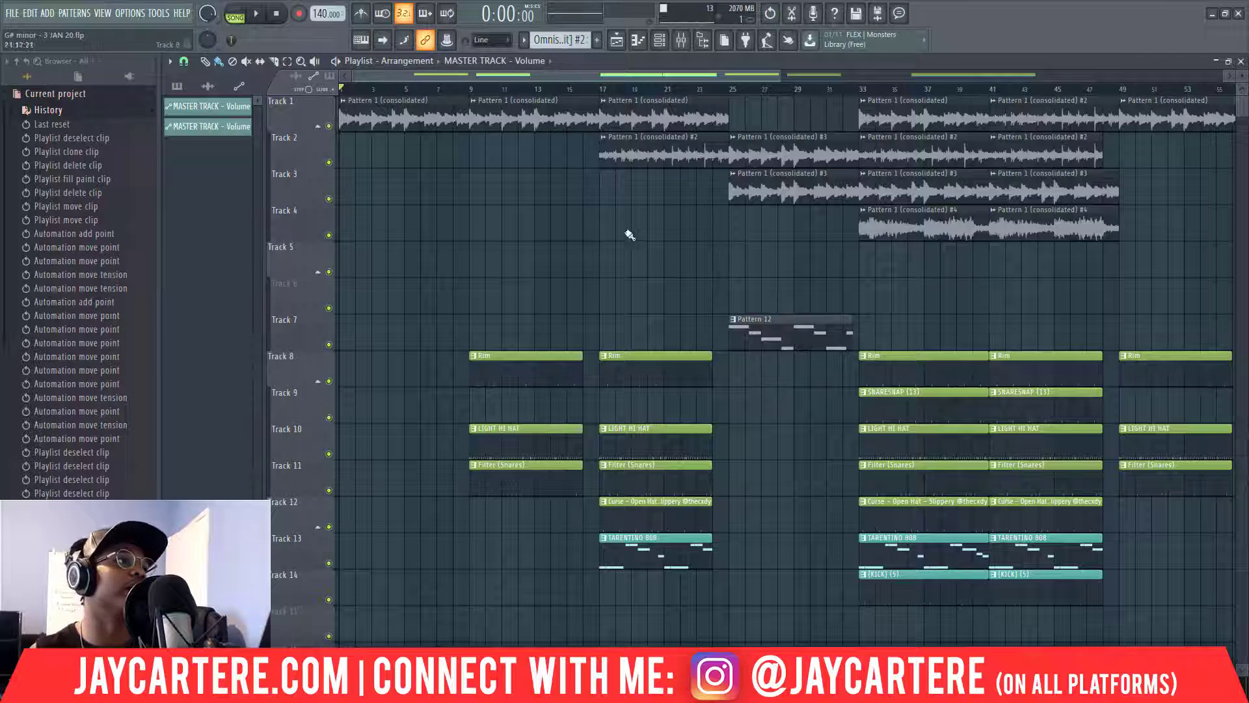
drag(469, 88, 714, 123)
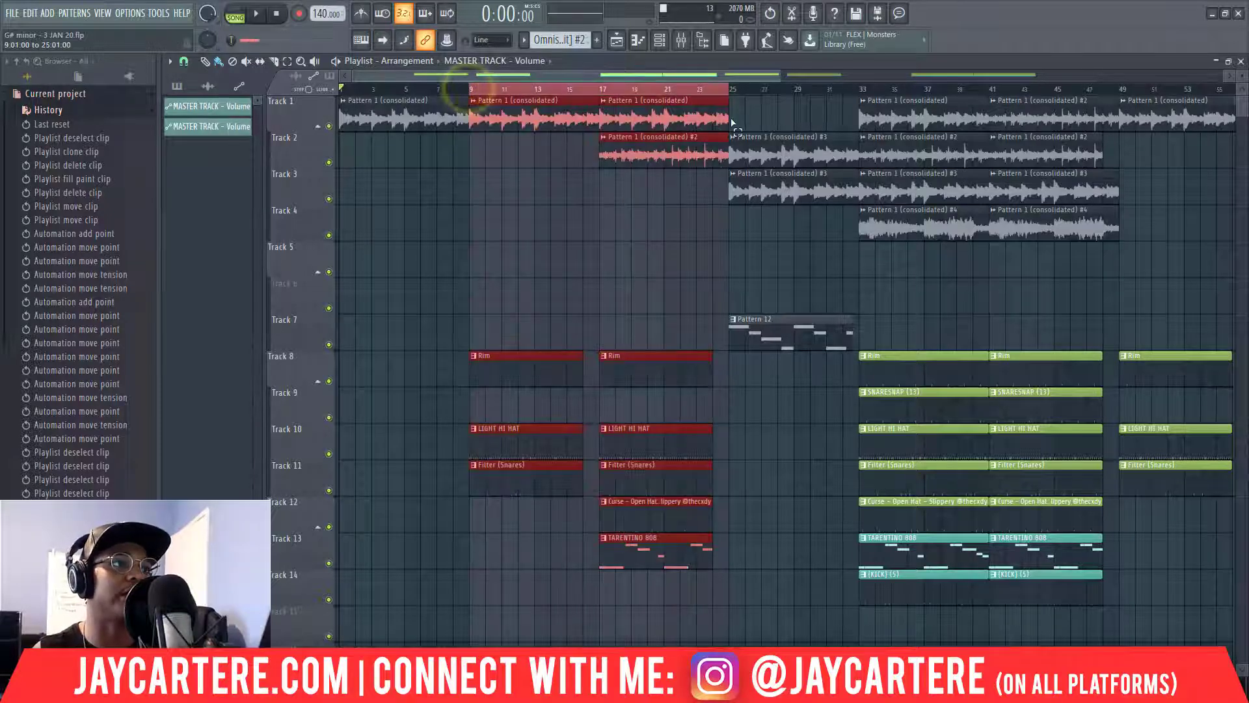
key(space)
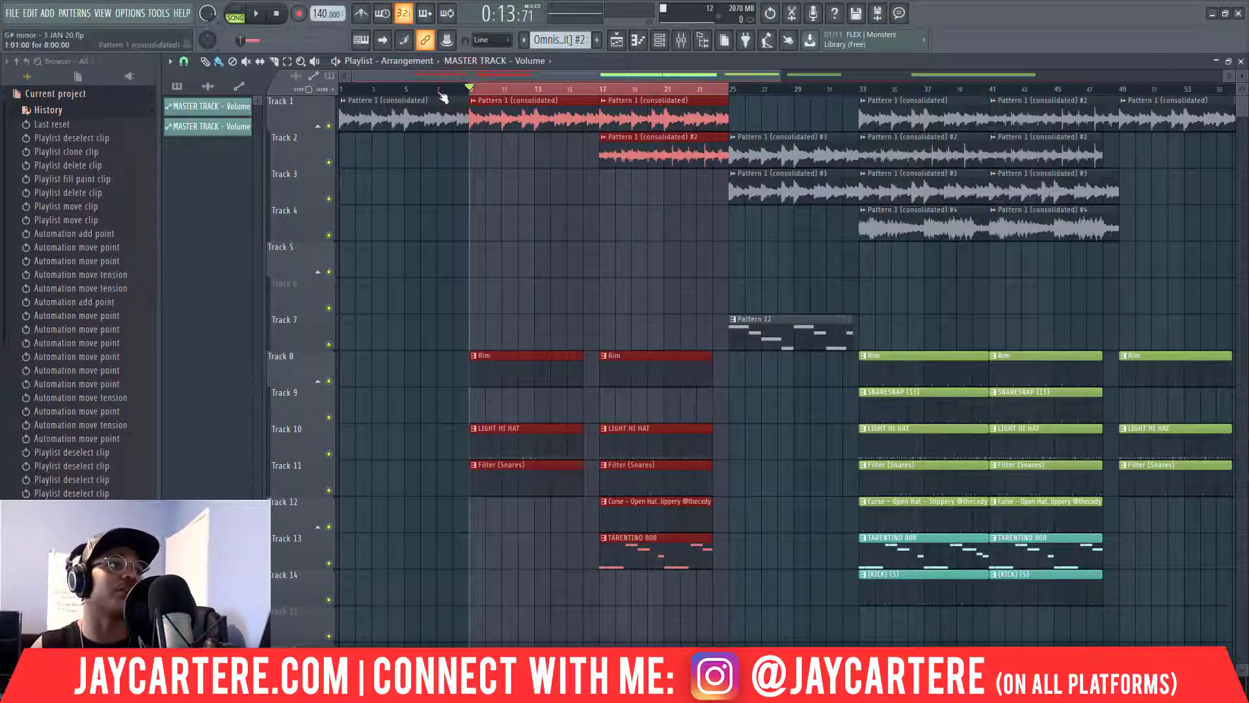
click(557, 251)
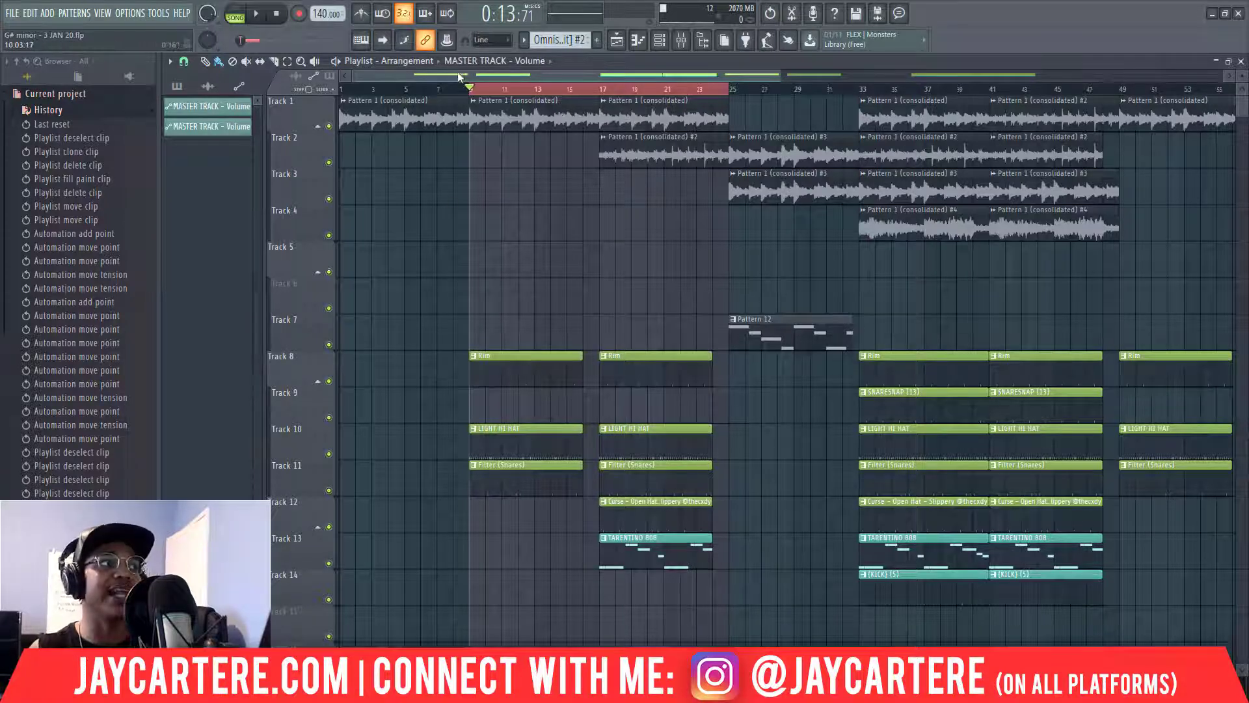
click(599, 90)
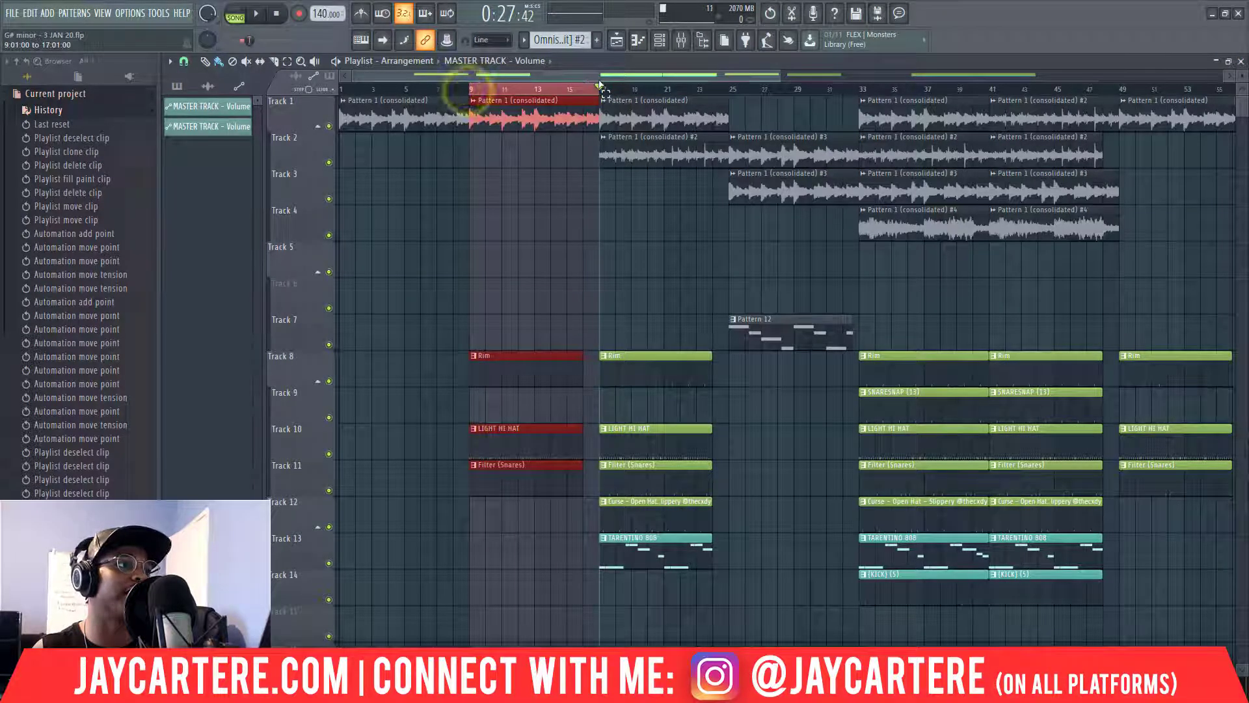
key(space)
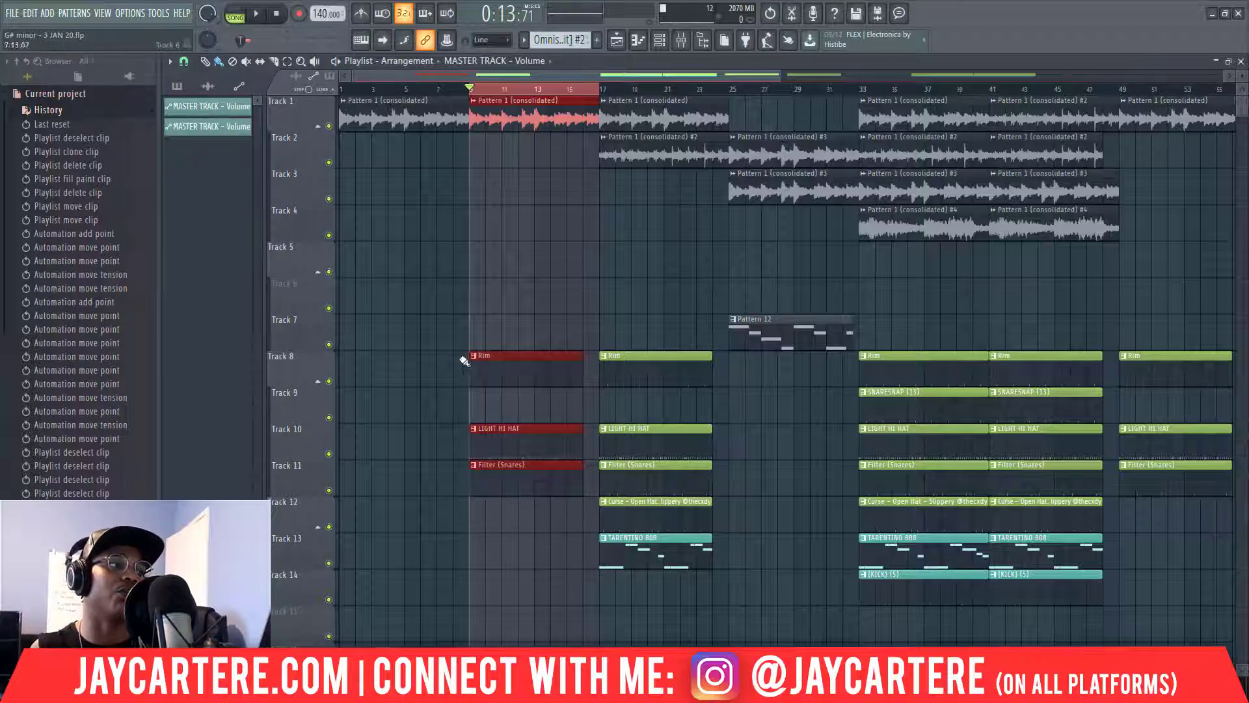
key(space)
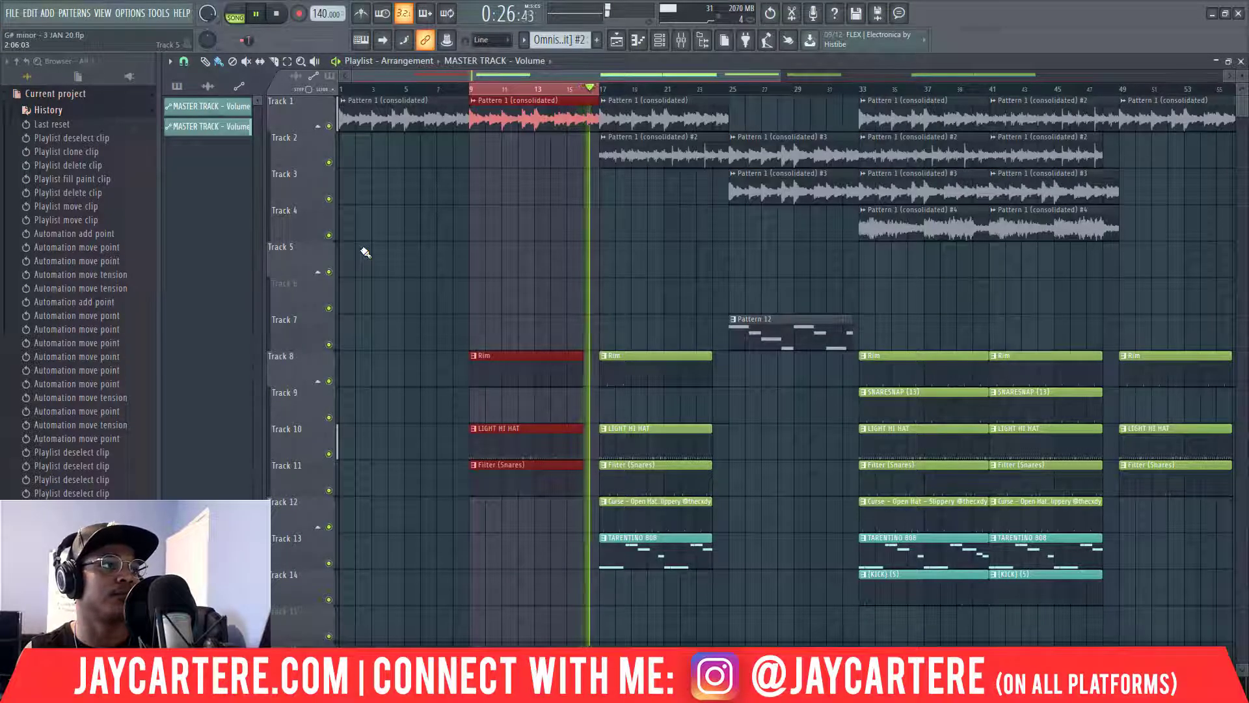
key(space)
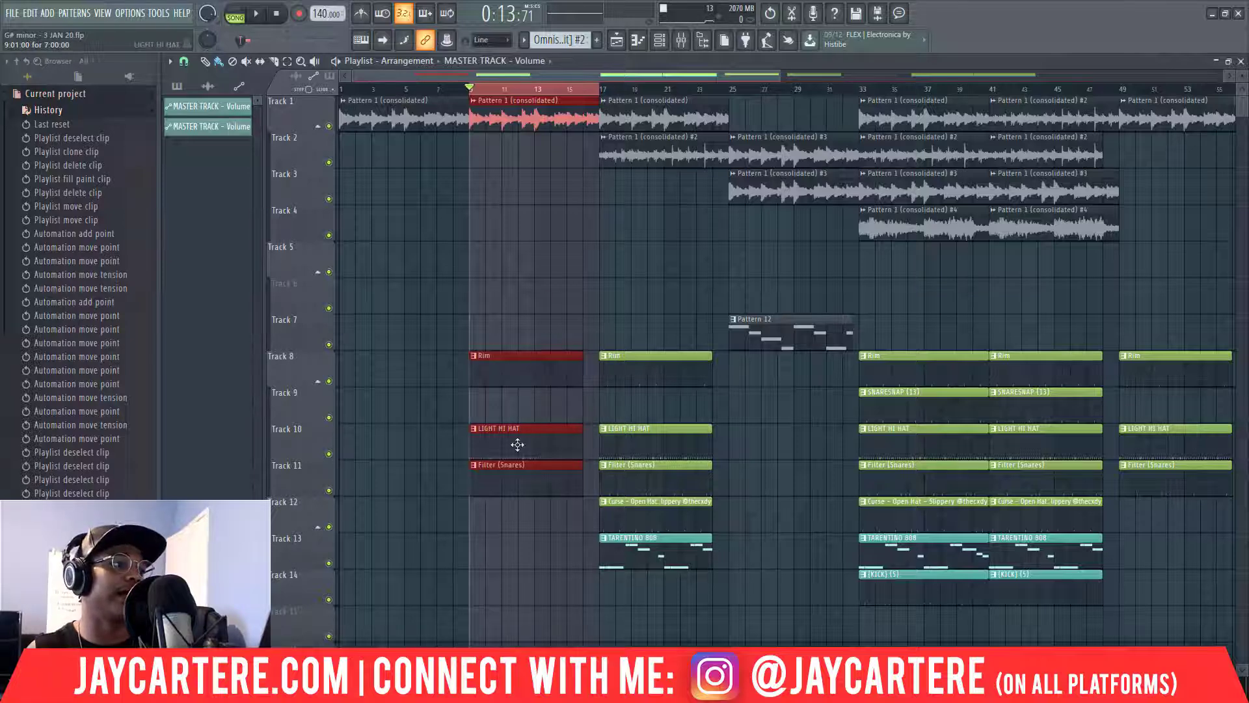
click(602, 260)
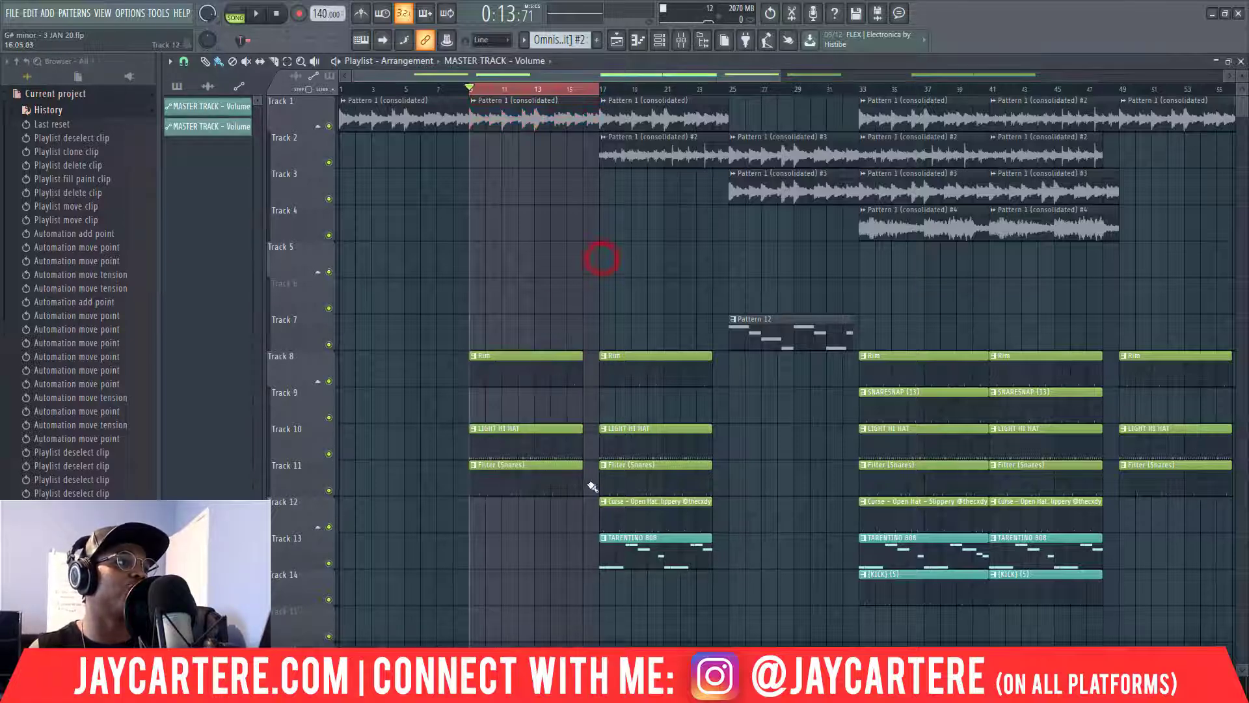
drag(575, 528, 584, 360)
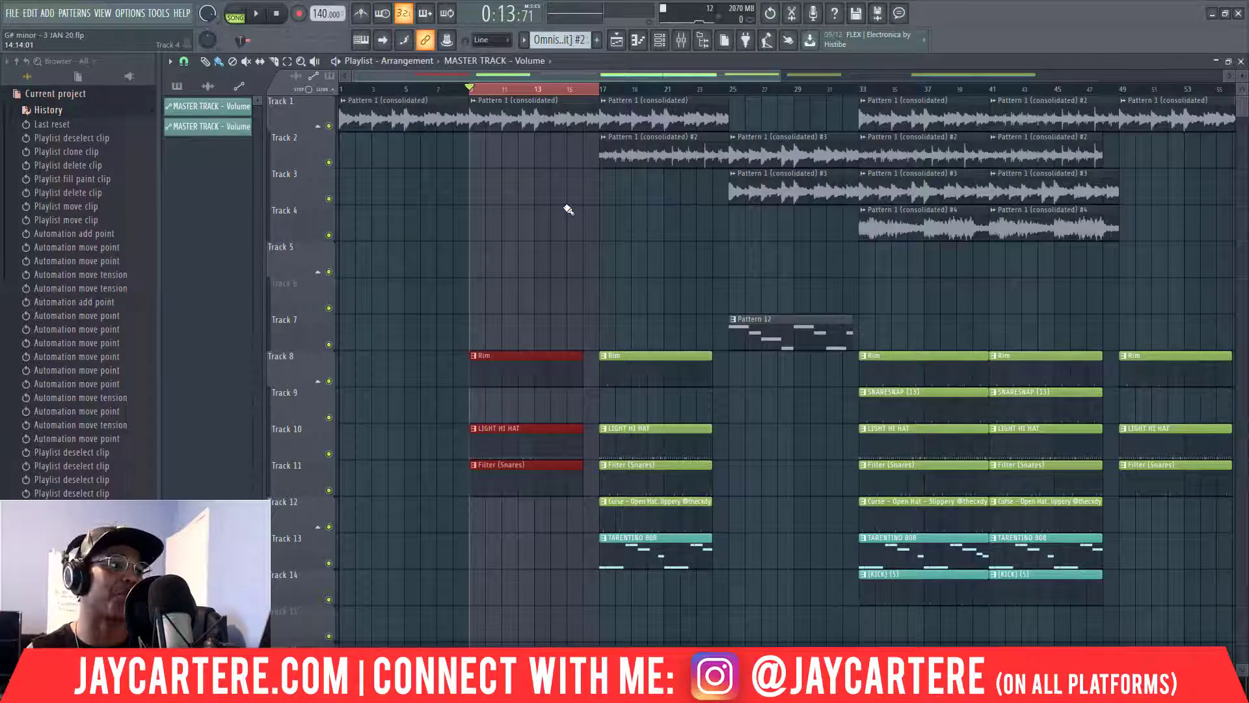
click(601, 89)
double_click(602, 89)
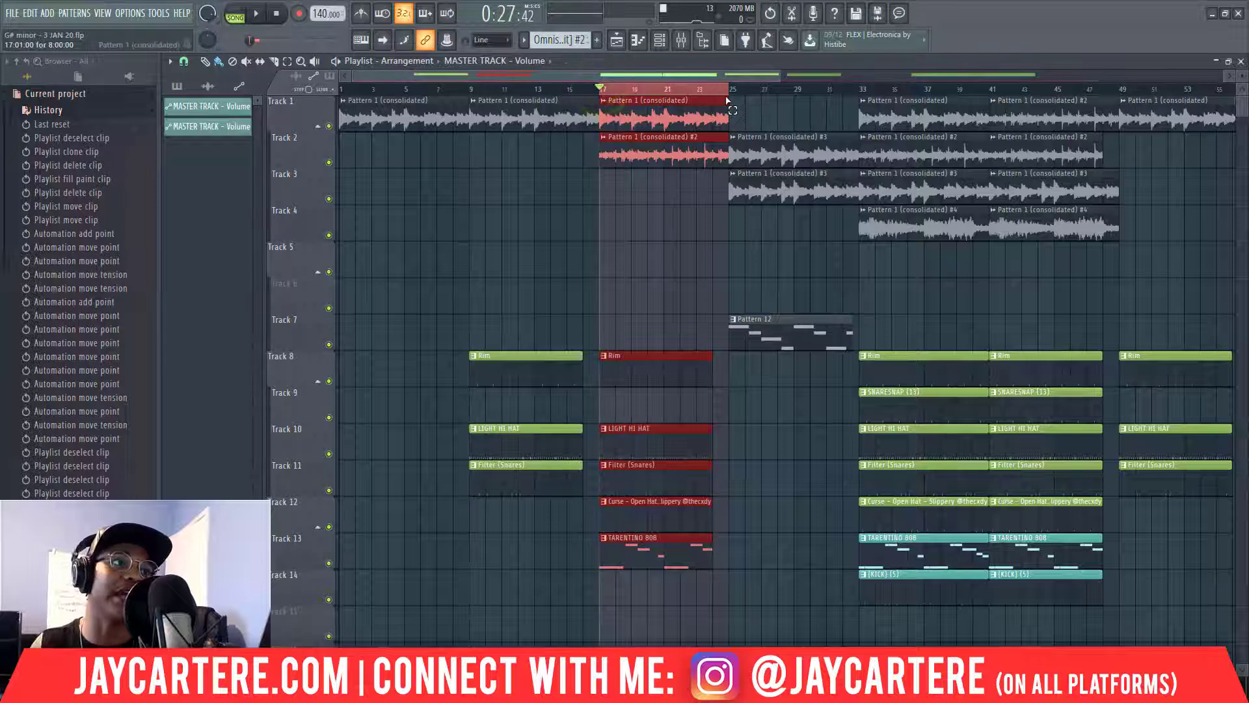
click(612, 202)
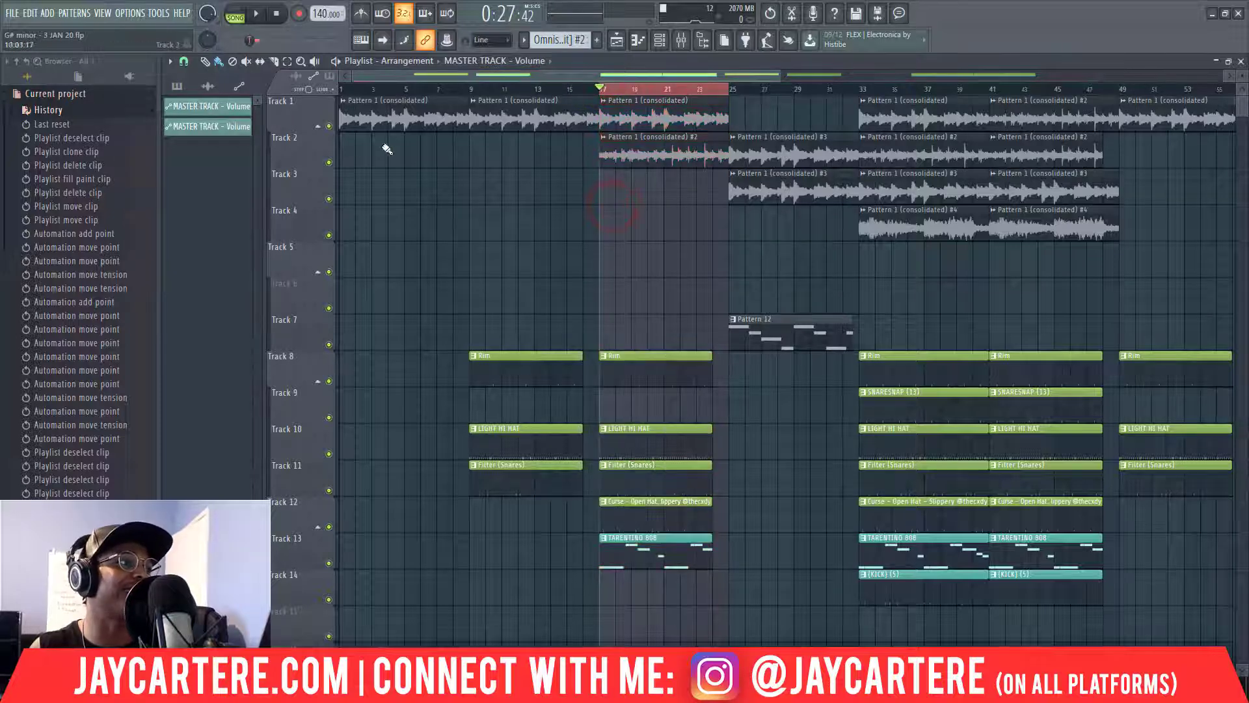
right_click(328, 162)
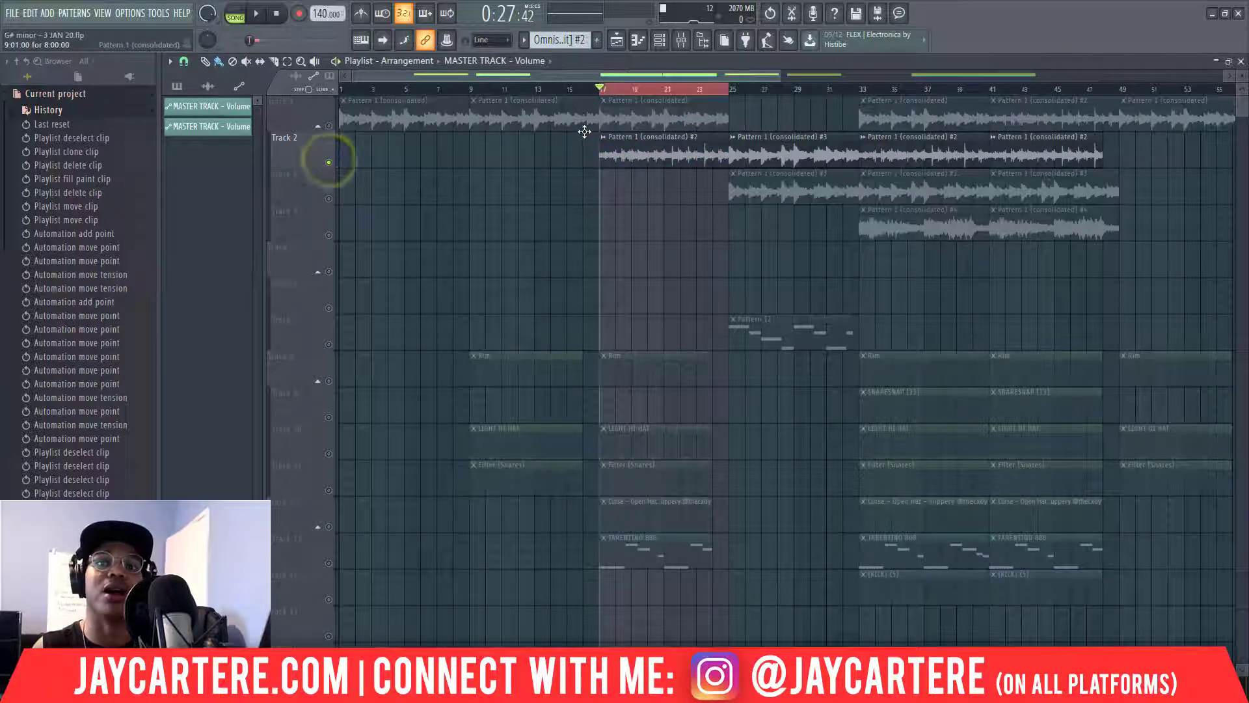
key(space)
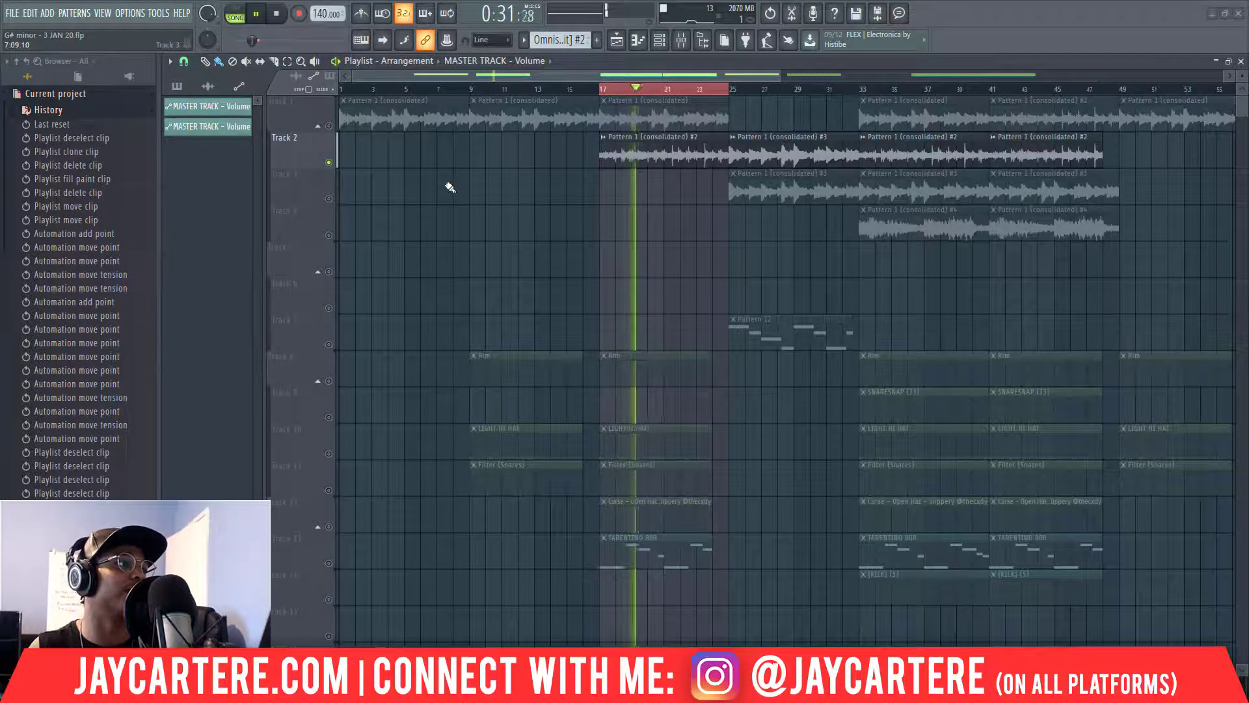
right_click(329, 162)
key(space)
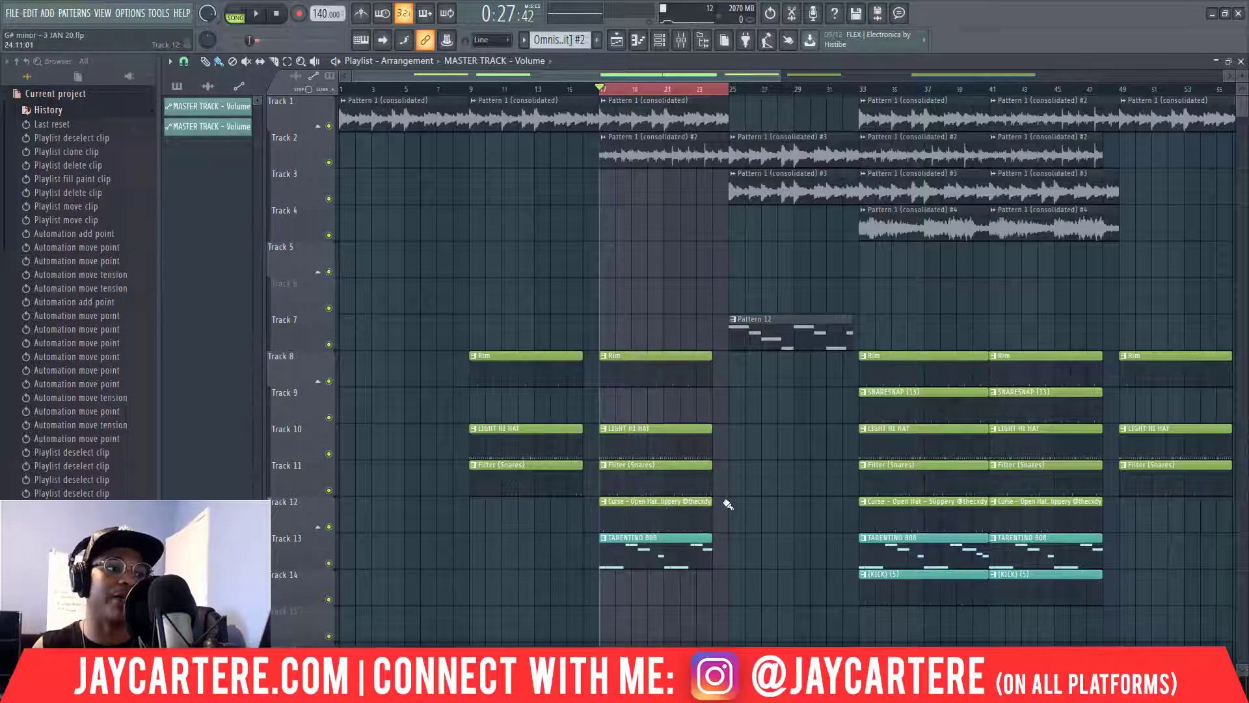
Select bars 15–25 on the timeline, deselect clips, and start playback at bar 15.
click(595, 94)
drag(587, 95, 568, 91)
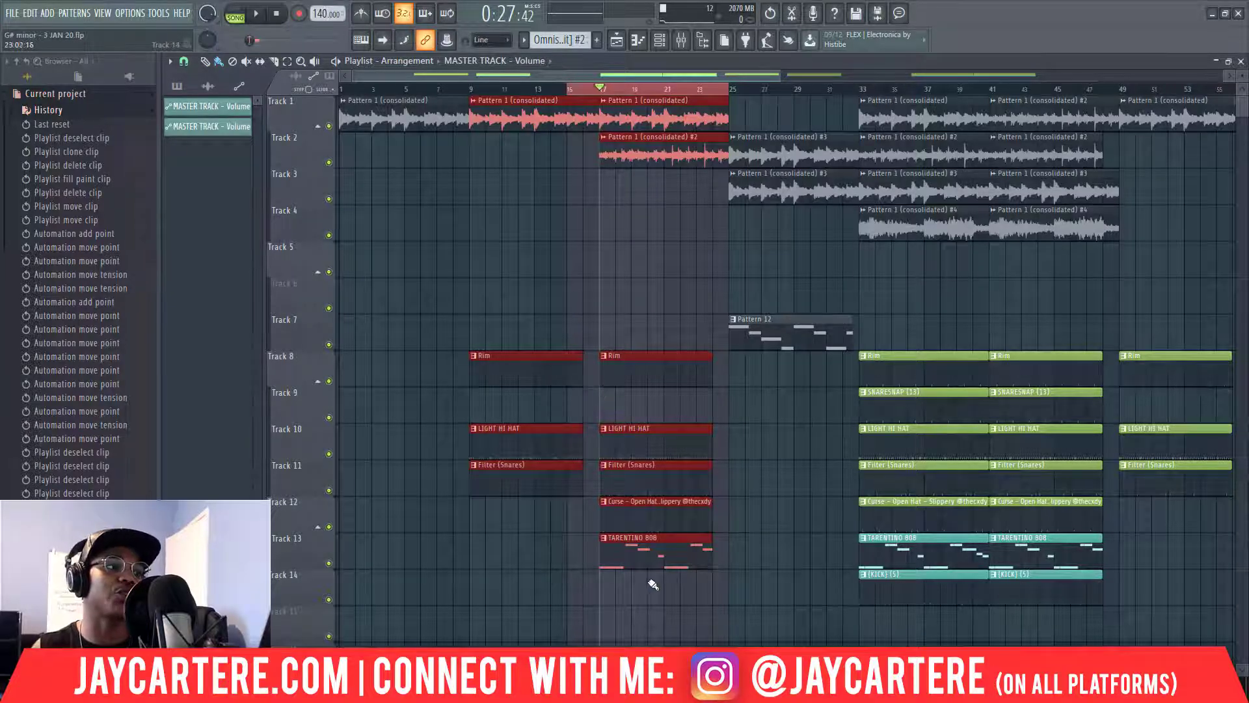
click(657, 603)
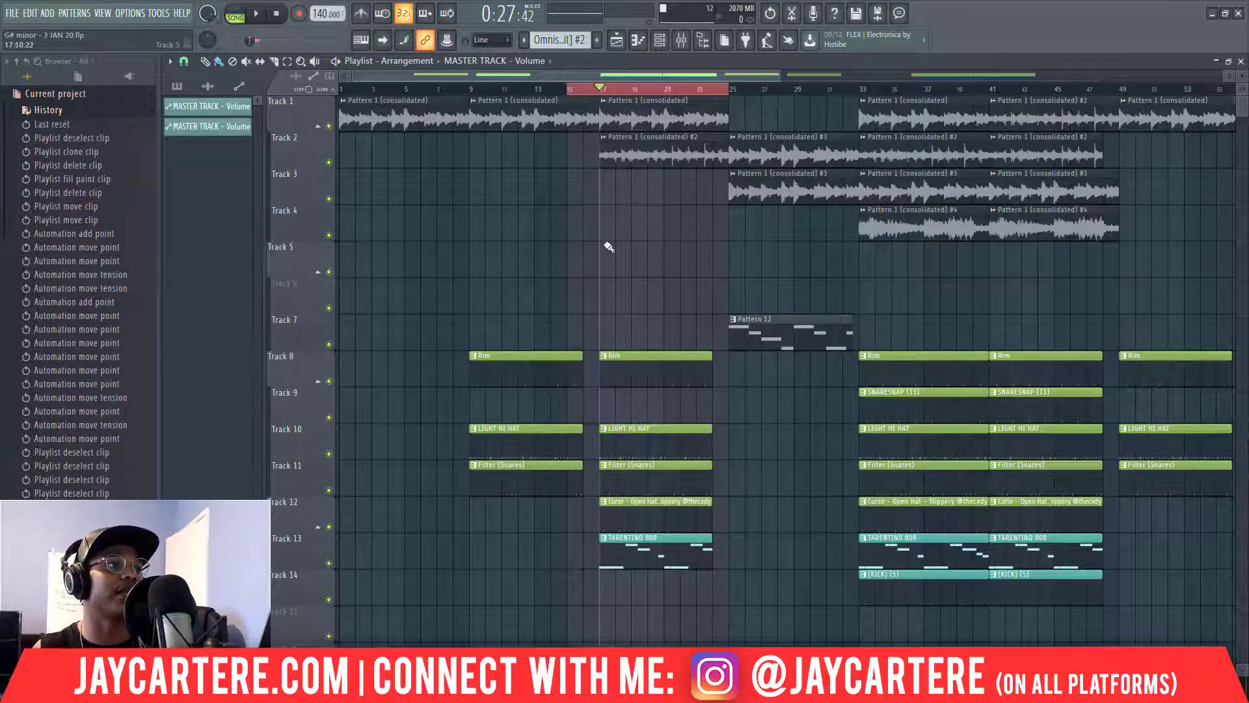
click(566, 89)
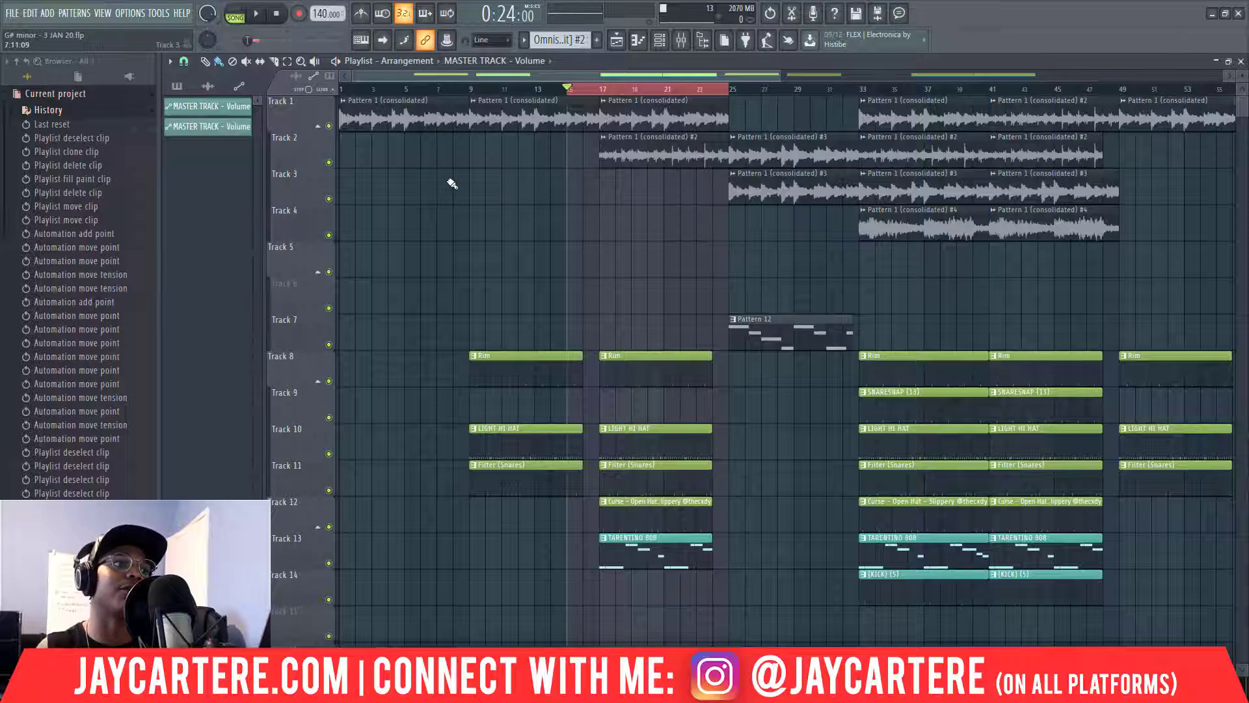
Play back the bars 15–25 section twice to audition it.
key(space)
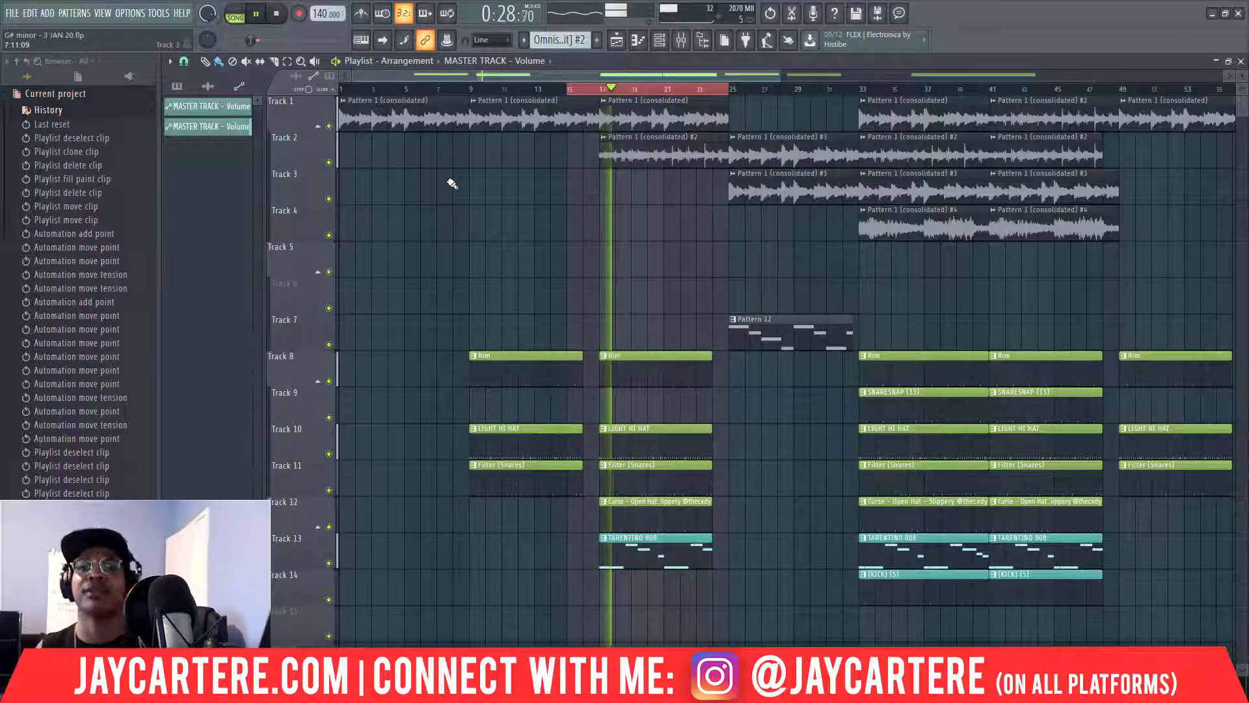
key(space)
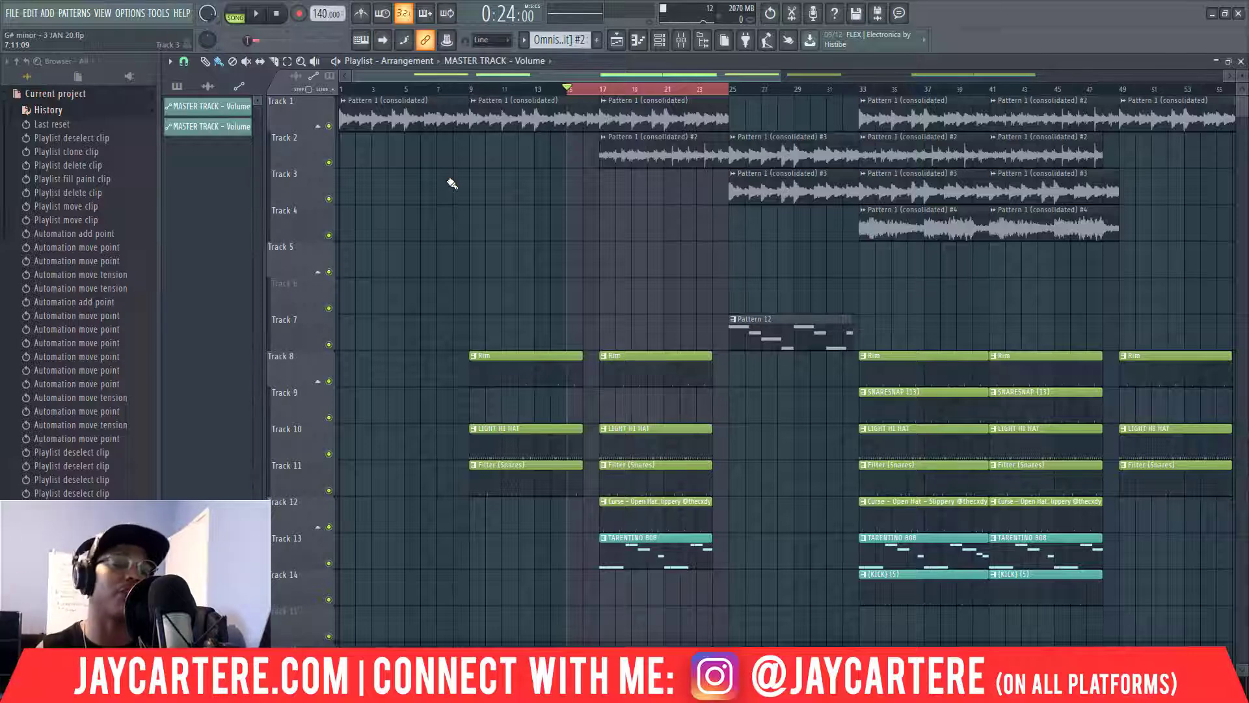
key(space)
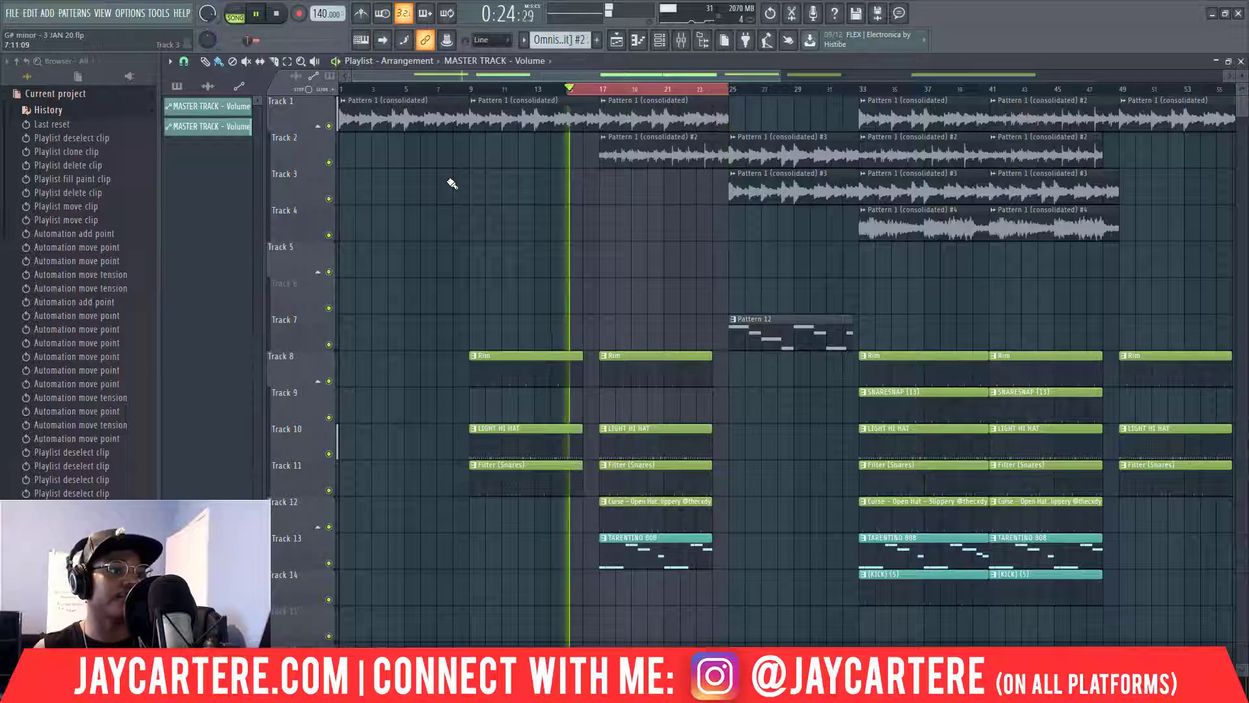
key(space)
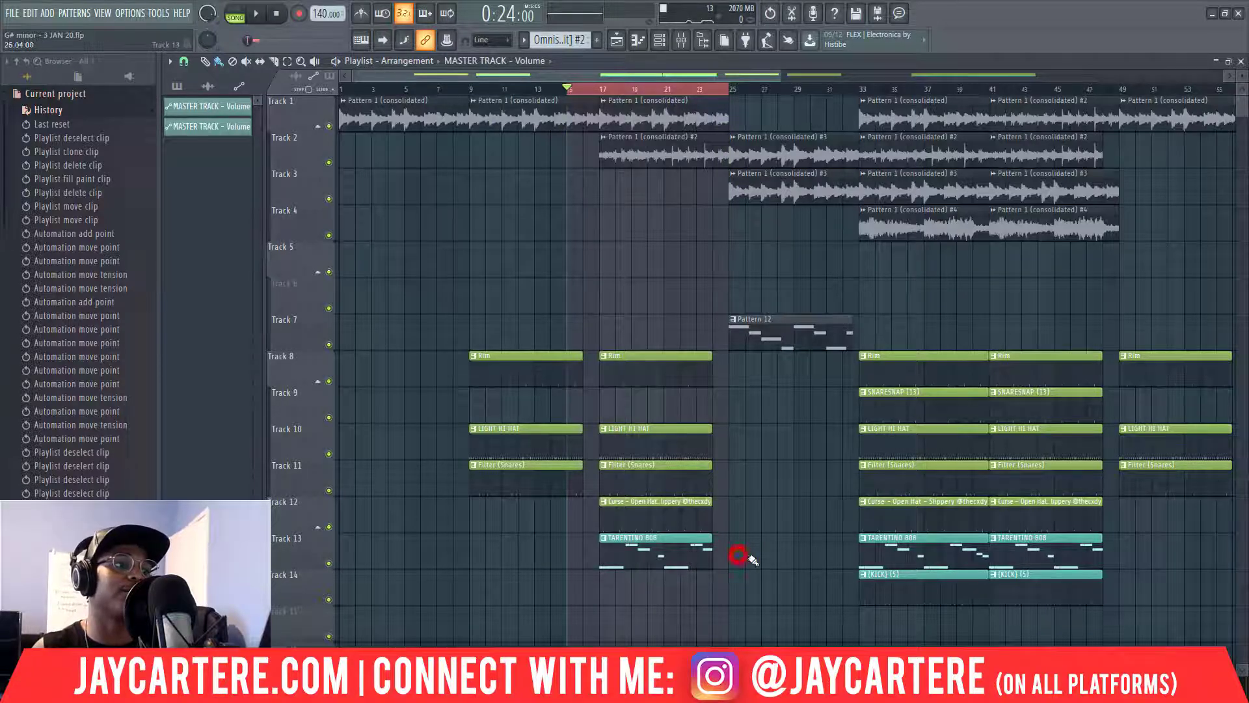
Select the track 10–13 drum clips and stretch the Rim, LIGHT HI HAT and Filter clips to bar 17.
drag(718, 589, 674, 394)
drag(565, 553, 583, 355)
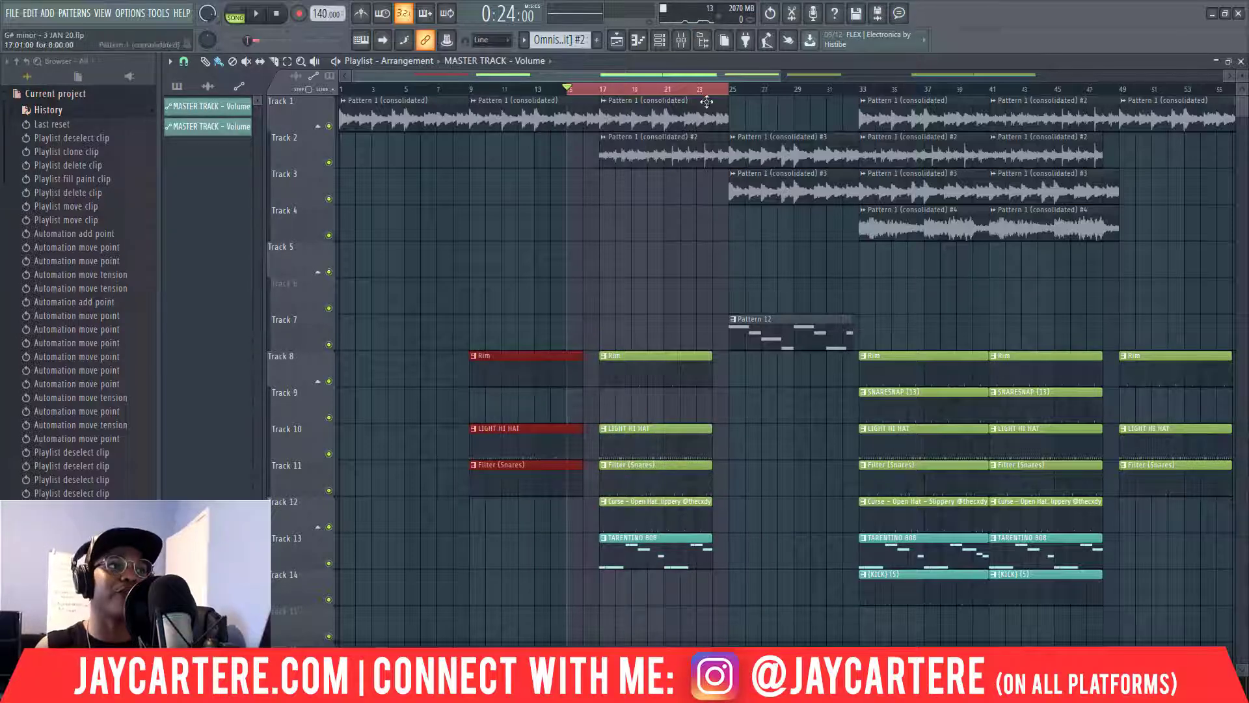
mouse_move(692, 80)
mouse_down()
mouse_move(734, 79)
mouse_move(697, 80)
mouse_up()
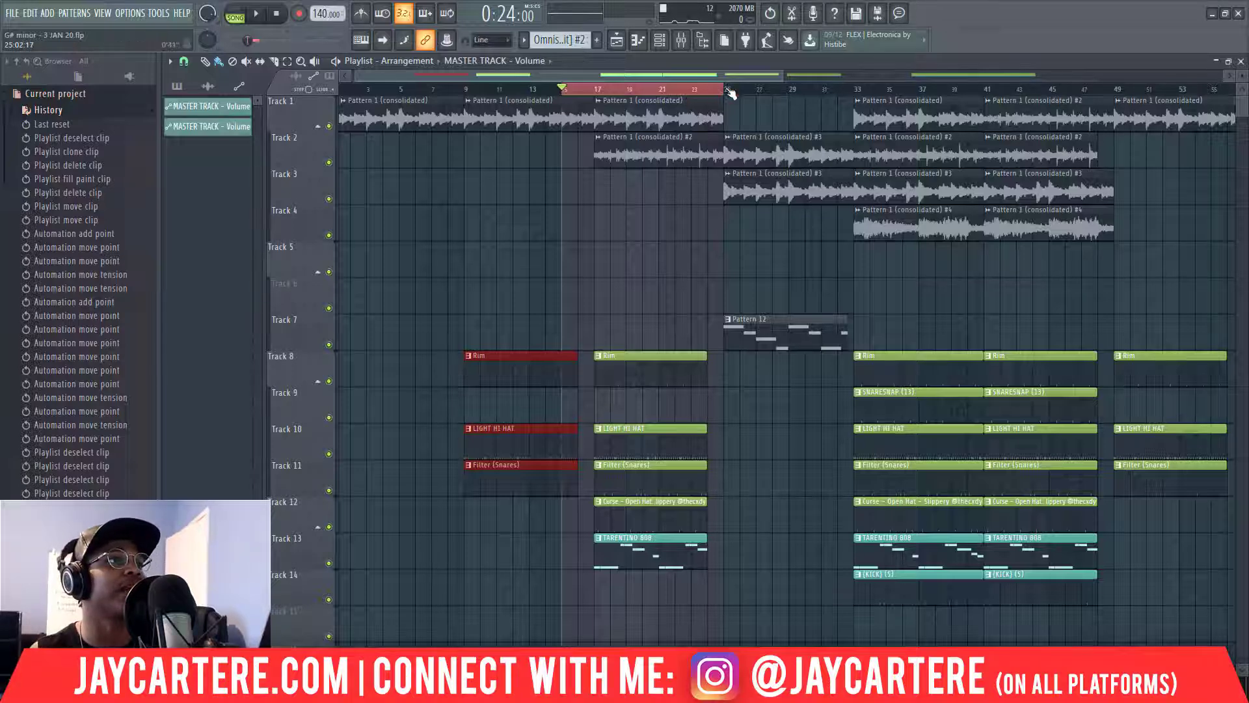
Mark bars 25–33, select the bar 17–24 drum clips on Tracks 8–13, and show snap choices.
drag(727, 88, 862, 95)
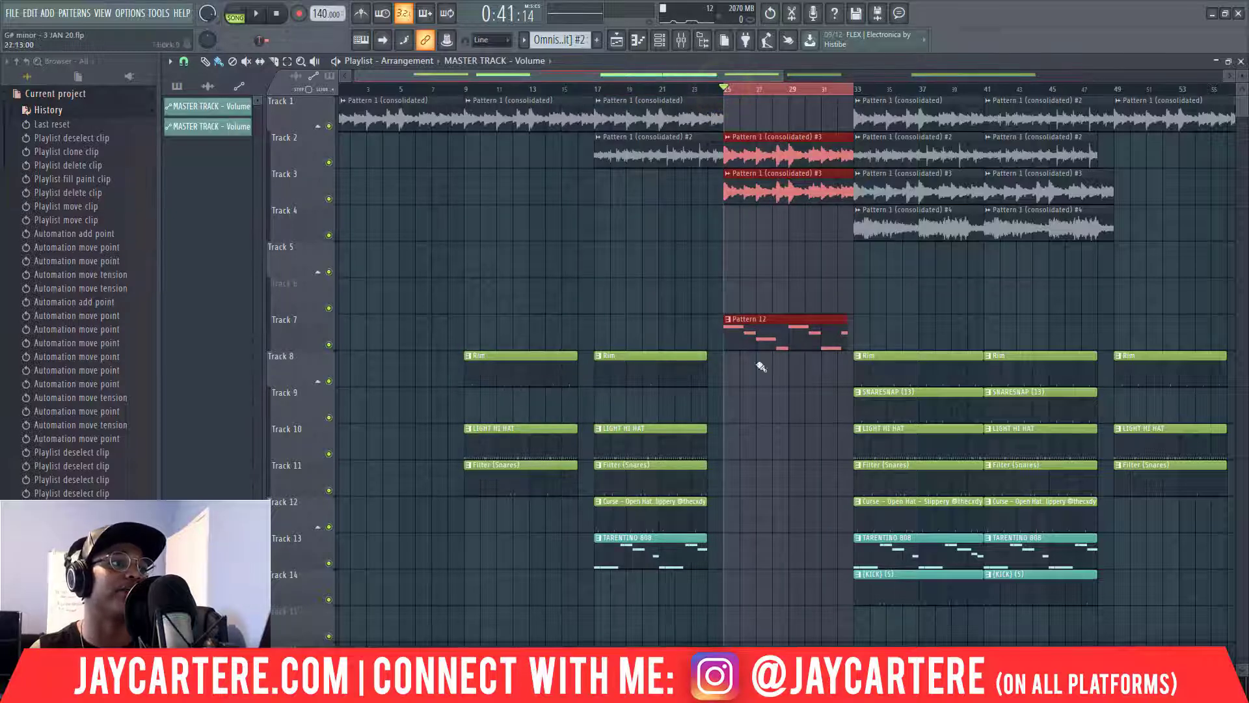
drag(701, 611, 706, 377)
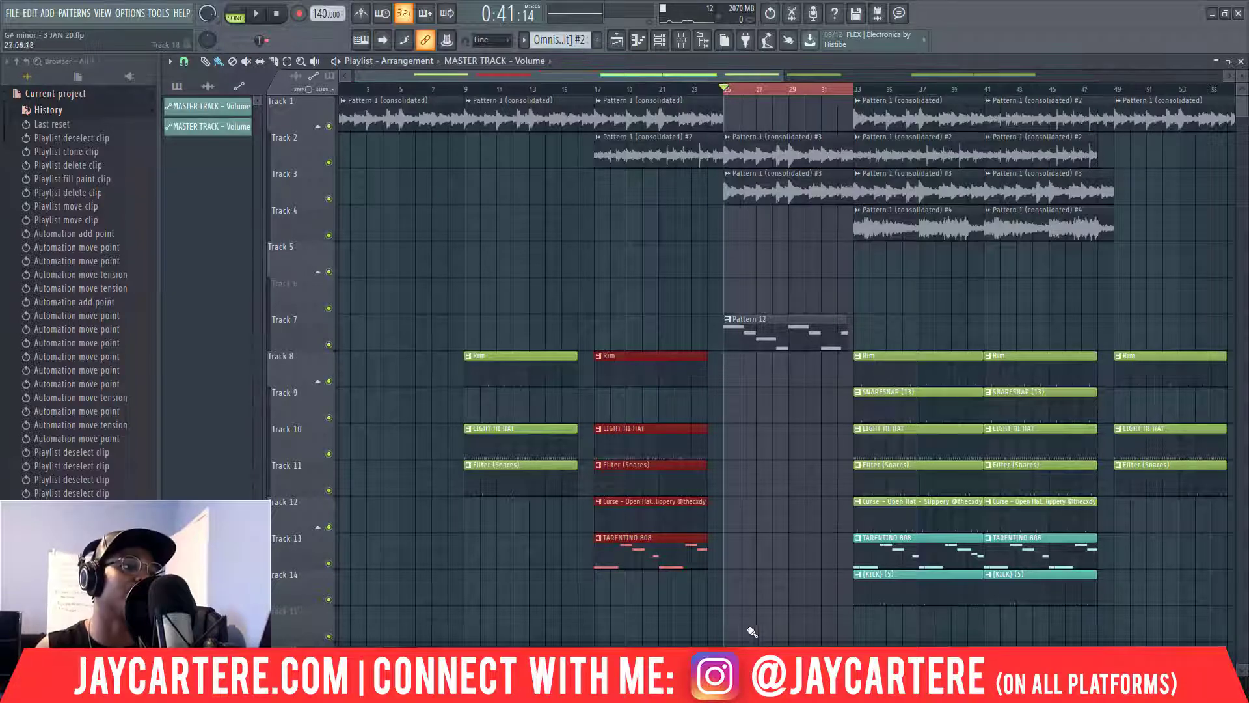
drag(732, 638, 708, 373)
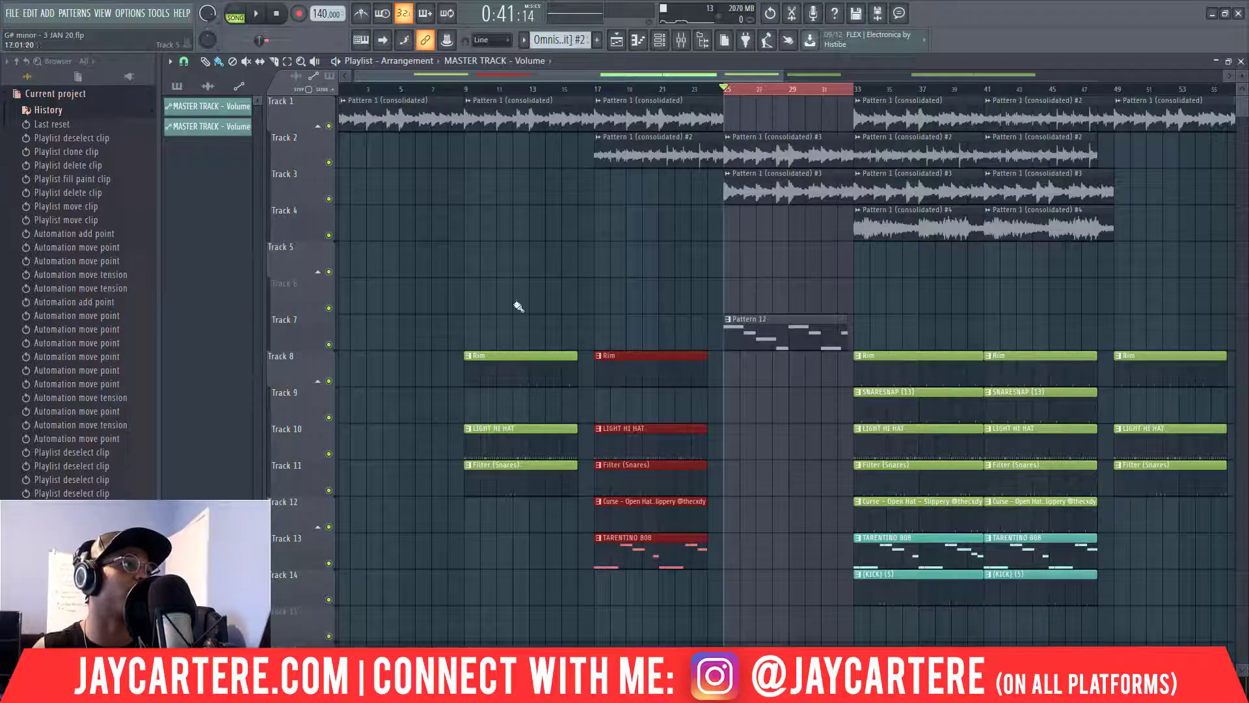
click(184, 62)
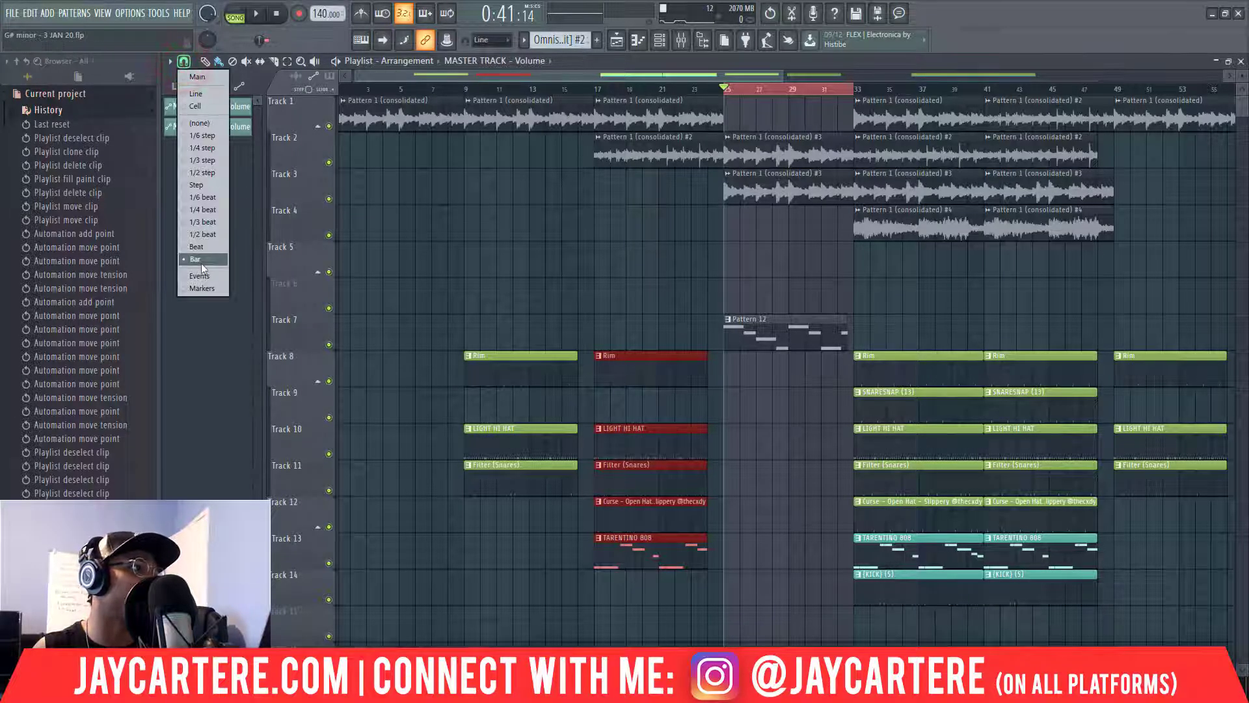
Set snapping to Bar, extend the time range back to bar 23, and deselect all clips.
drag(756, 76, 779, 76)
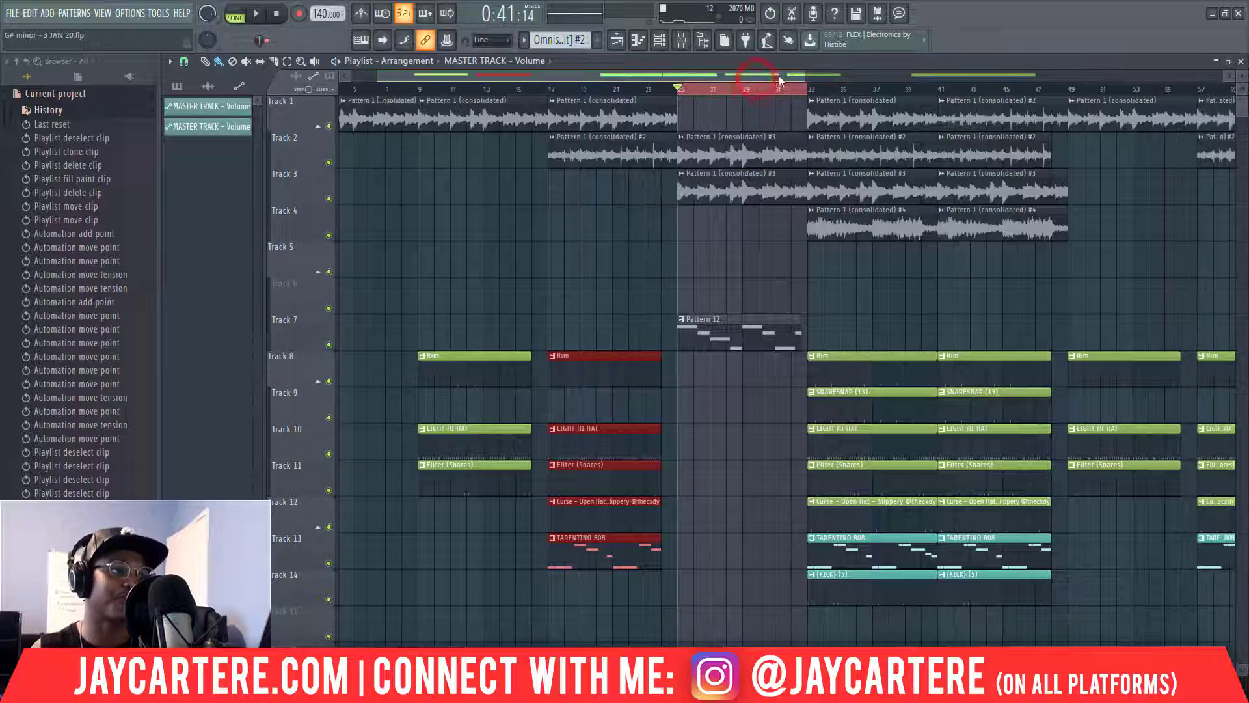
ctrl+click(673, 87)
drag(674, 87, 650, 88)
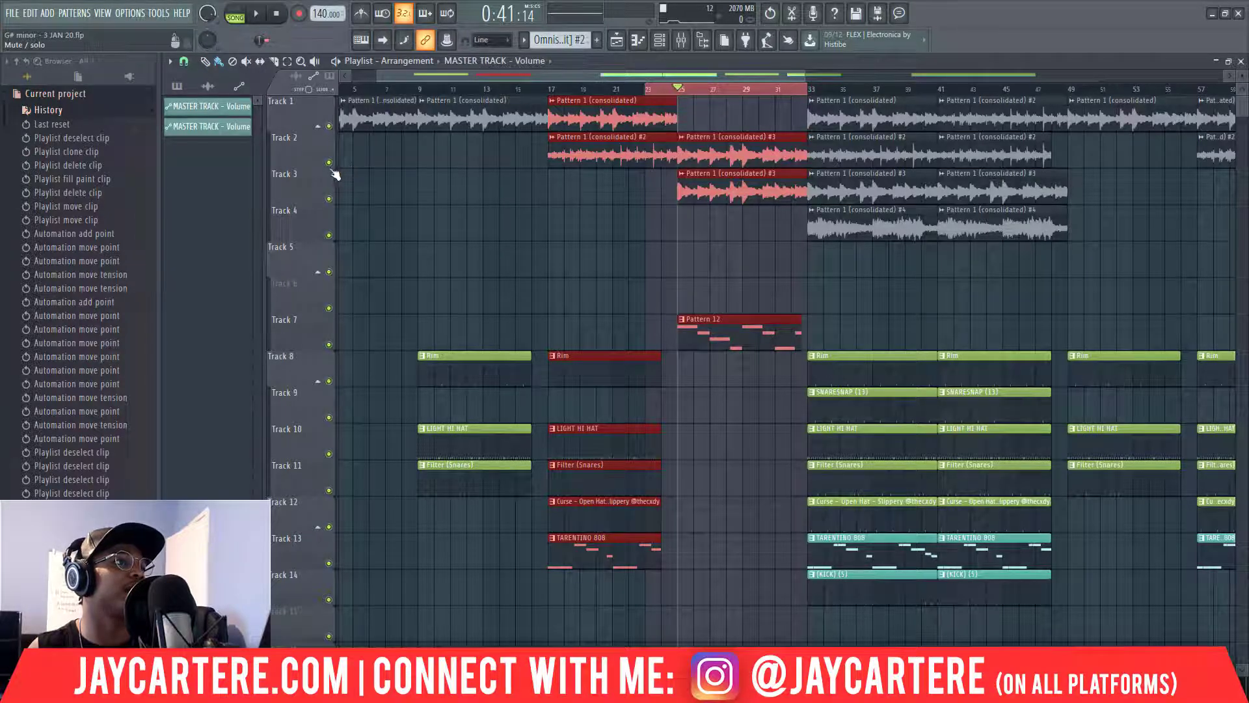
click(584, 232)
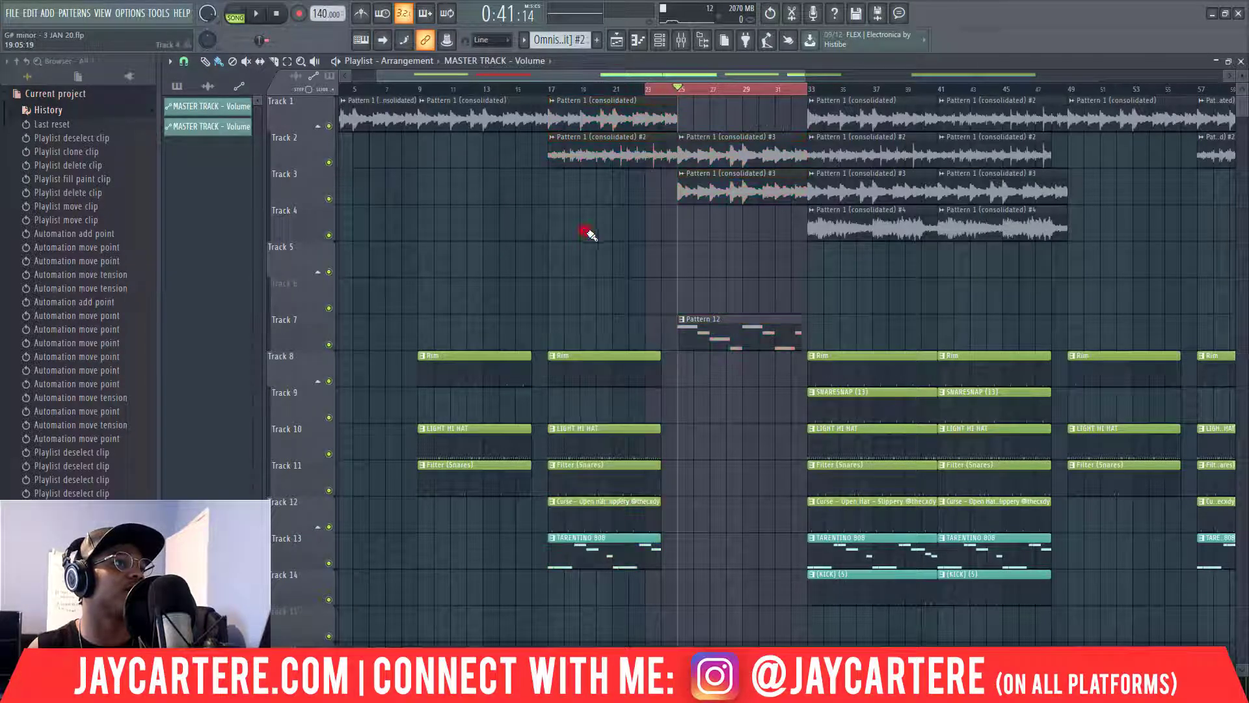
Inspect the #3 clips on Tracks 2 and 3, then delete Track 3's #3 clip at bar 25.
double_click(730, 188)
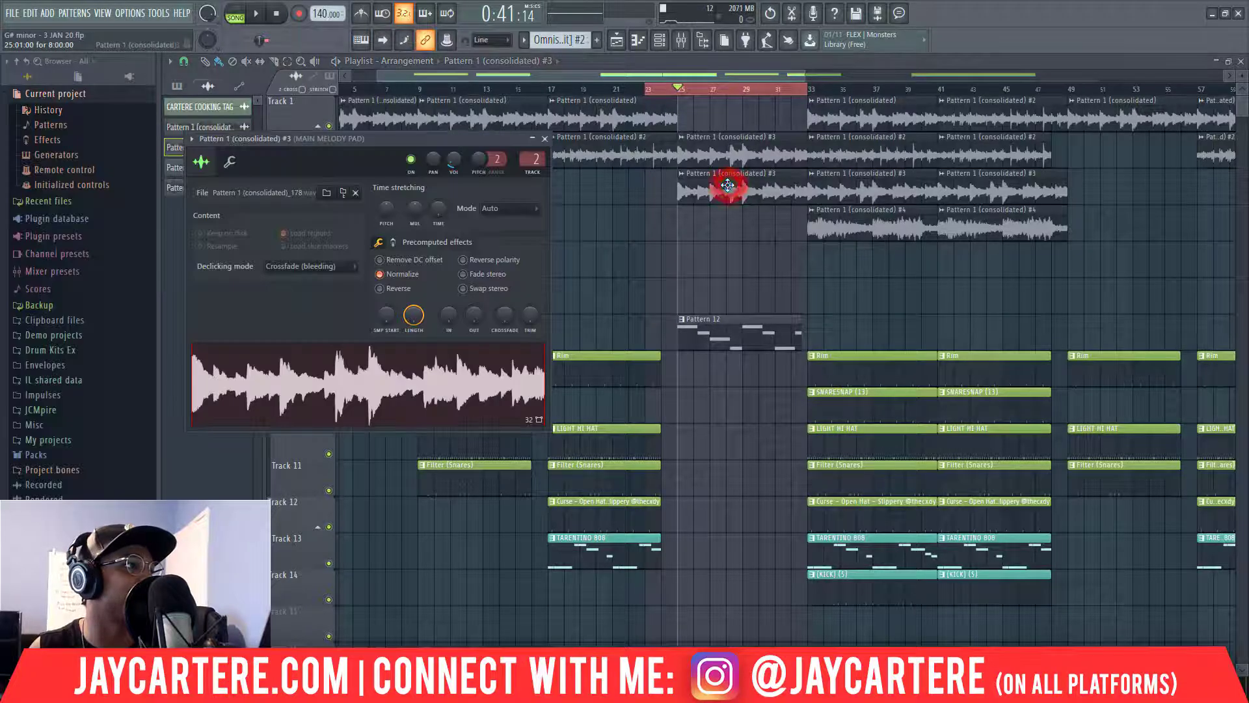
click(544, 139)
double_click(773, 156)
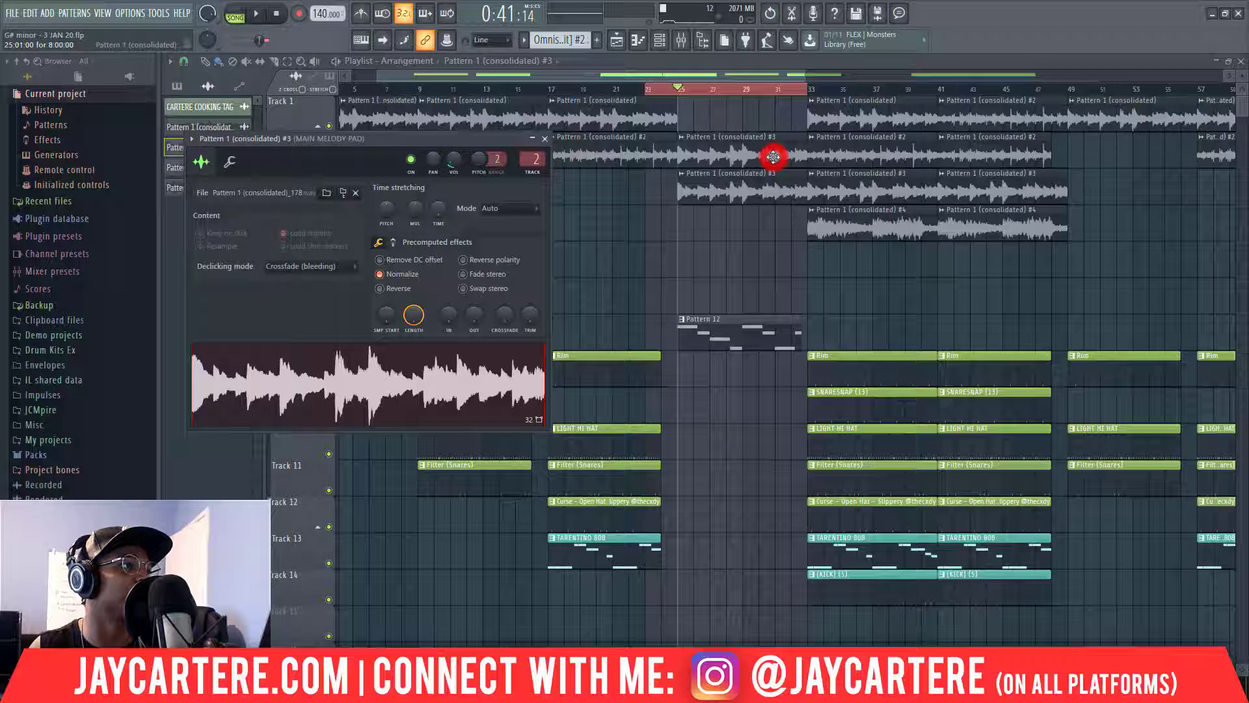
click(545, 139)
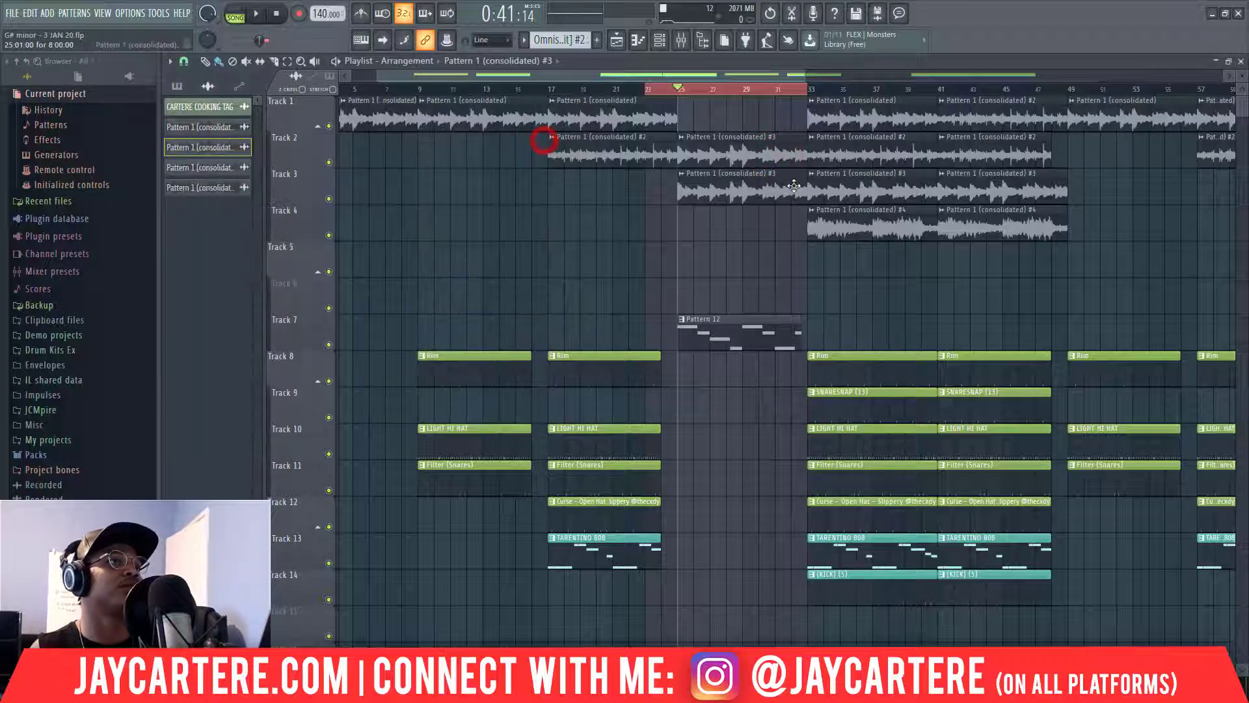
right_click(750, 189)
Paint a Pattern 1 (consolidated) clip on Track 1 across bars 25–33, zooming the Playlist in.
scroll(781, 162, right, 10)
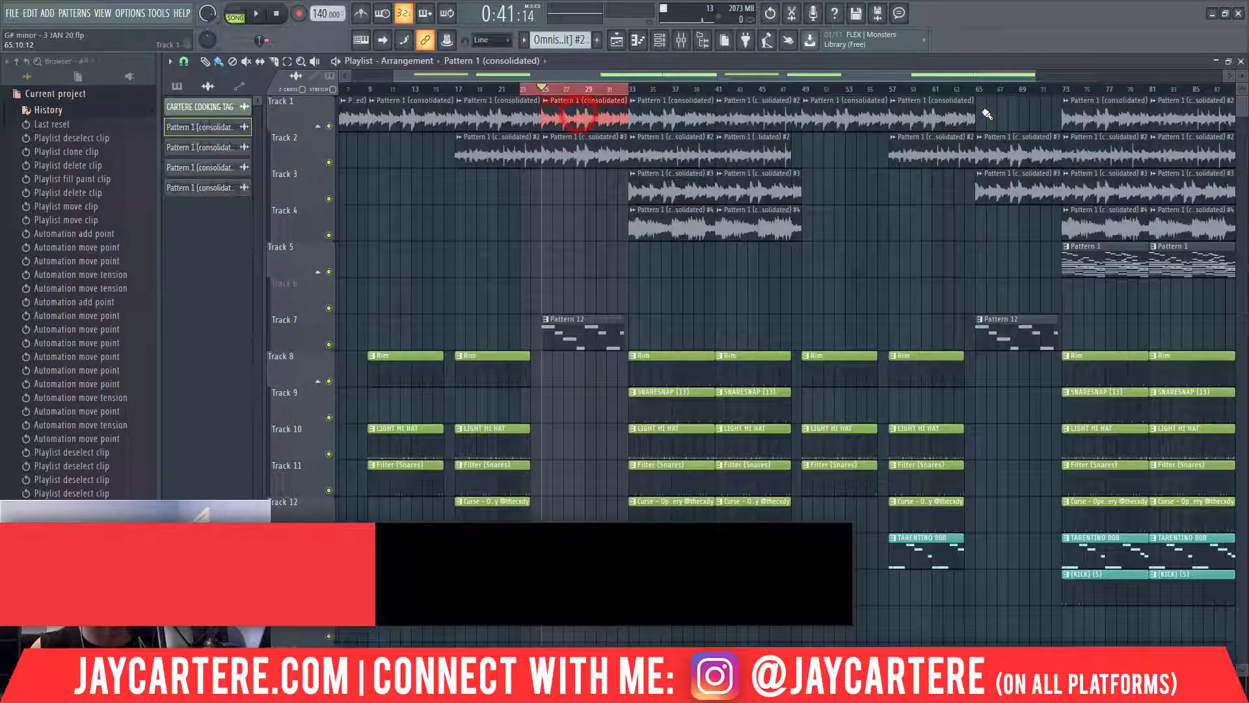
click(984, 114)
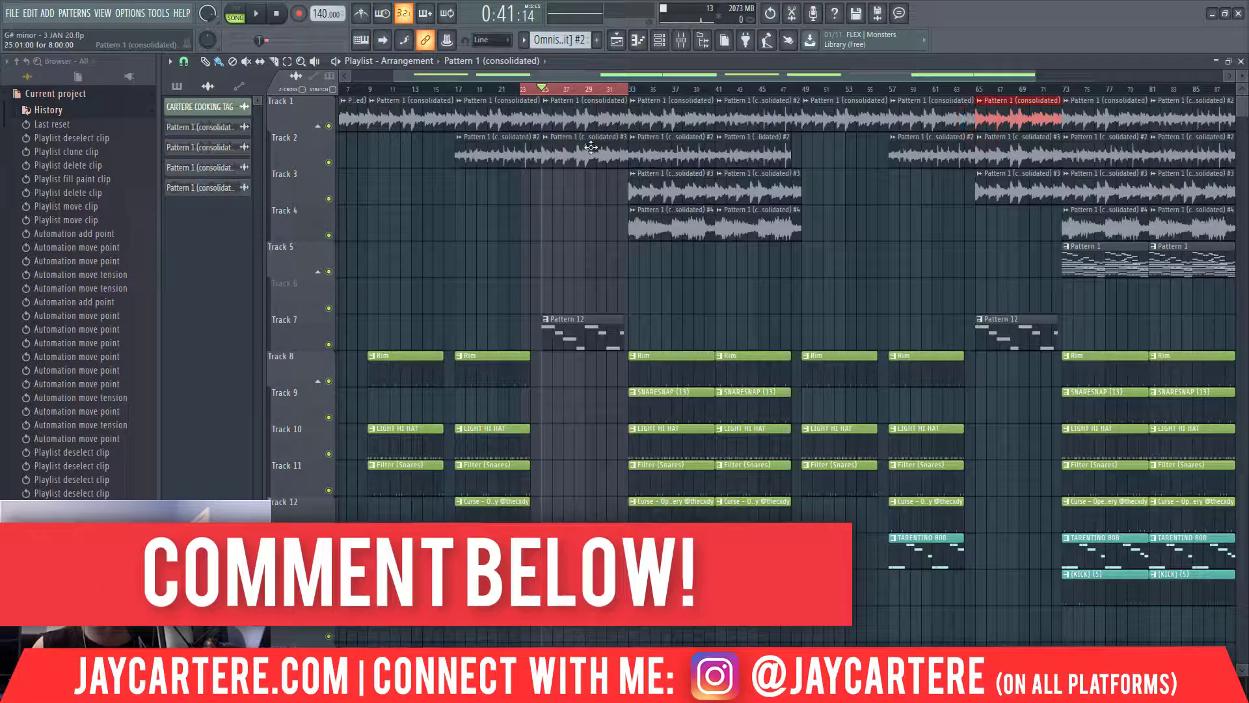
drag(1034, 76, 732, 78)
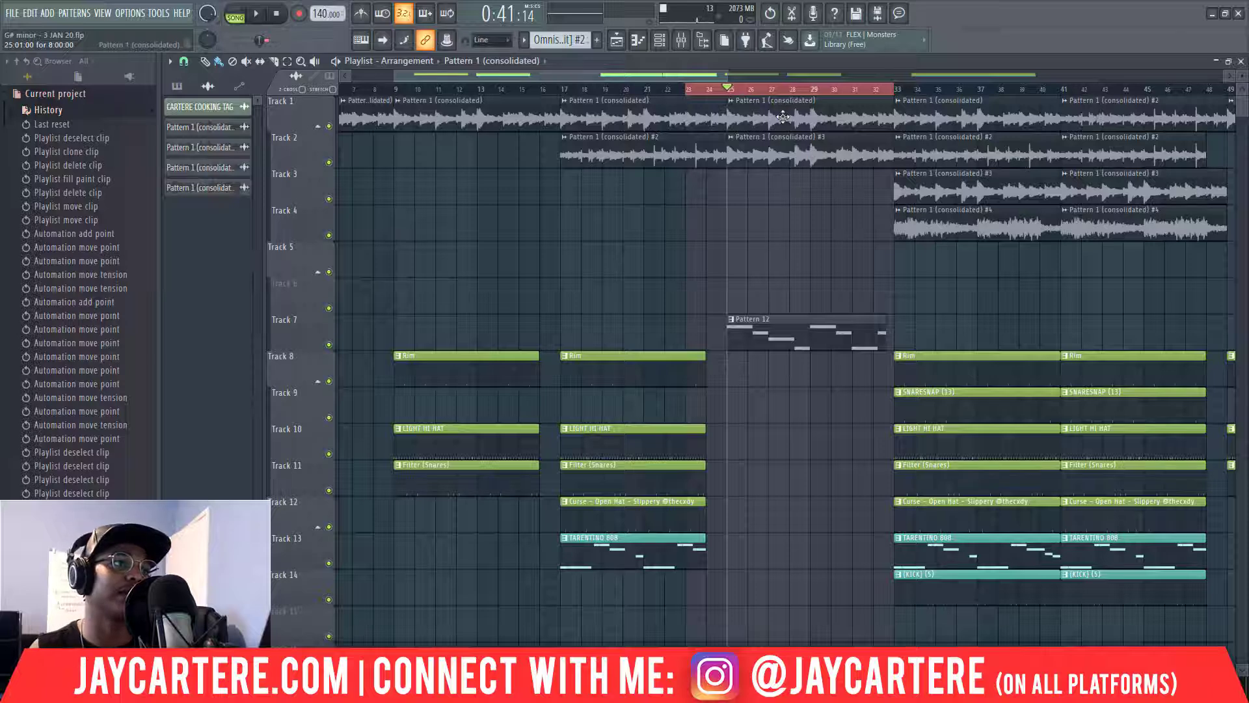
click(758, 193)
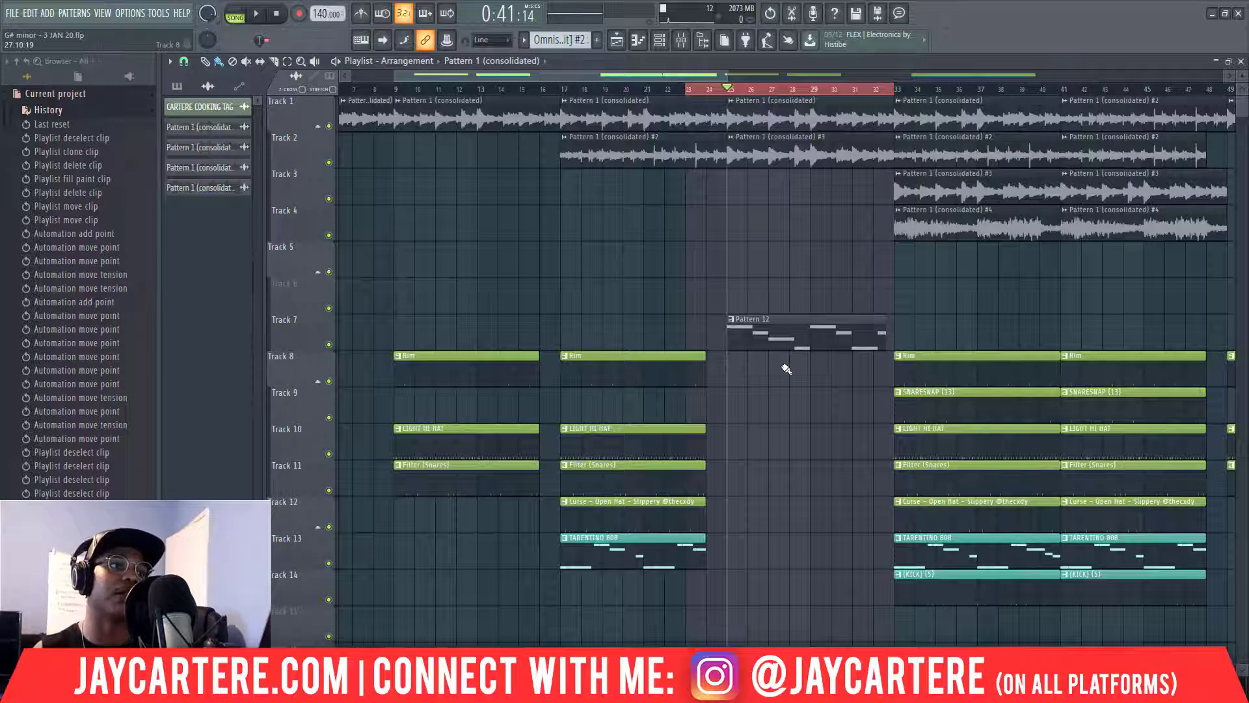
scroll(797, 329, down, 2)
scroll(808, 284, up, 2)
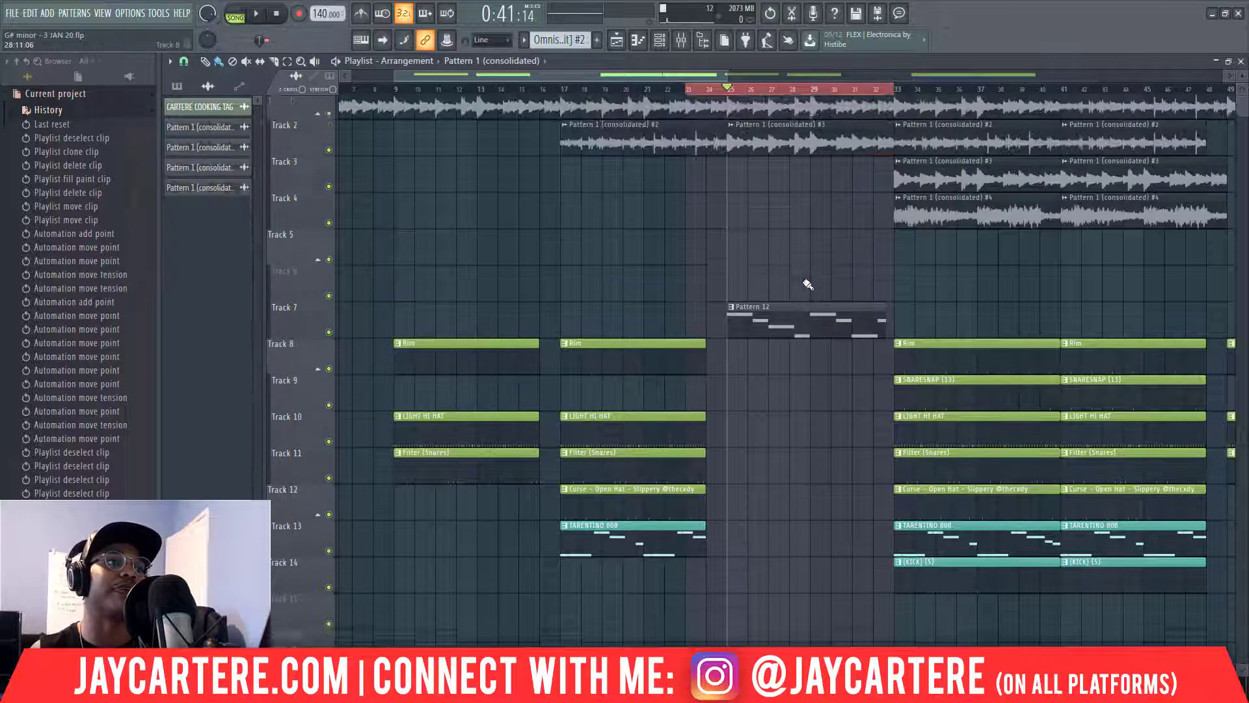
Place AIRY RISER.wav from the TRANSITION FX folder on Track 15 at bar 31.
click(689, 90)
scroll(901, 538, down, 4)
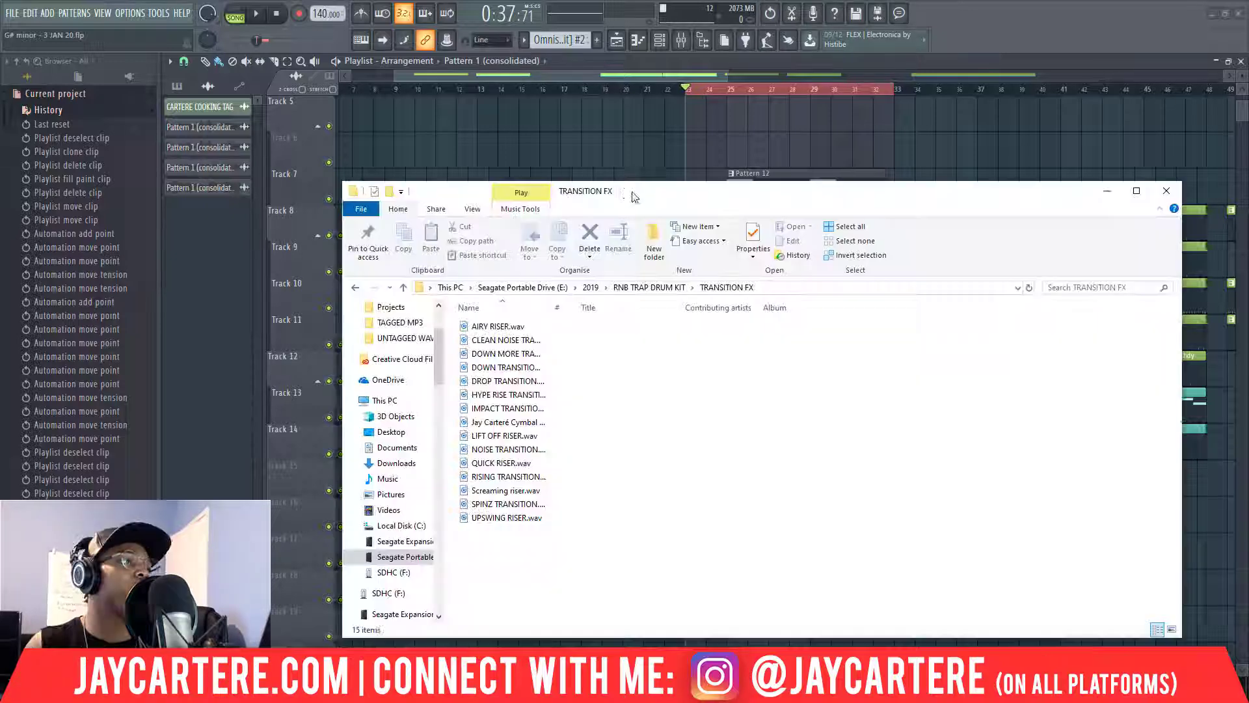
drag(633, 194, 663, 191)
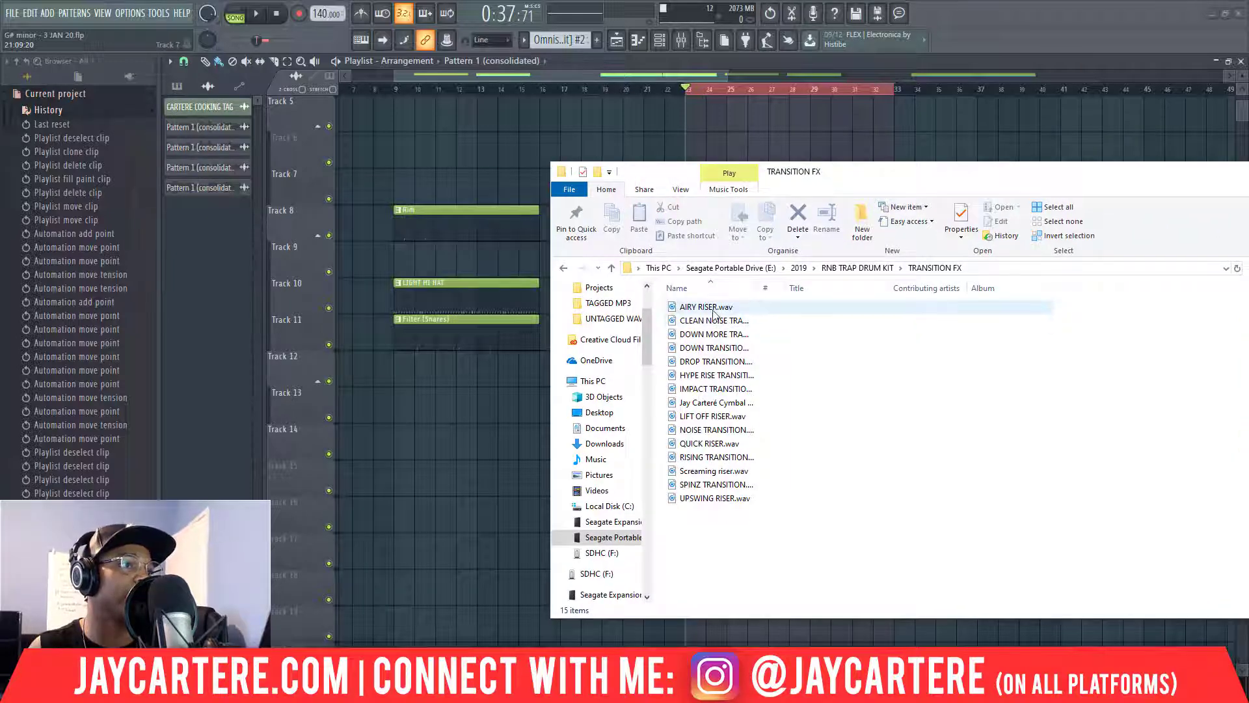
drag(713, 315, 906, 457)
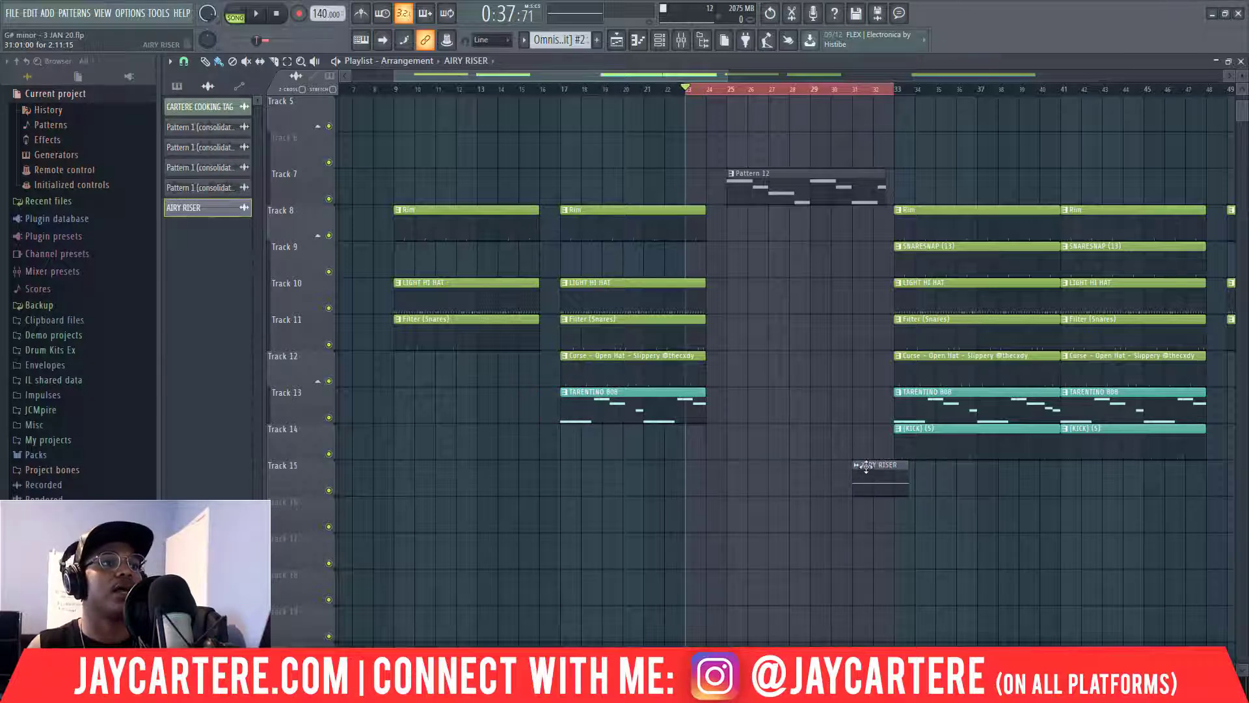
click(852, 91)
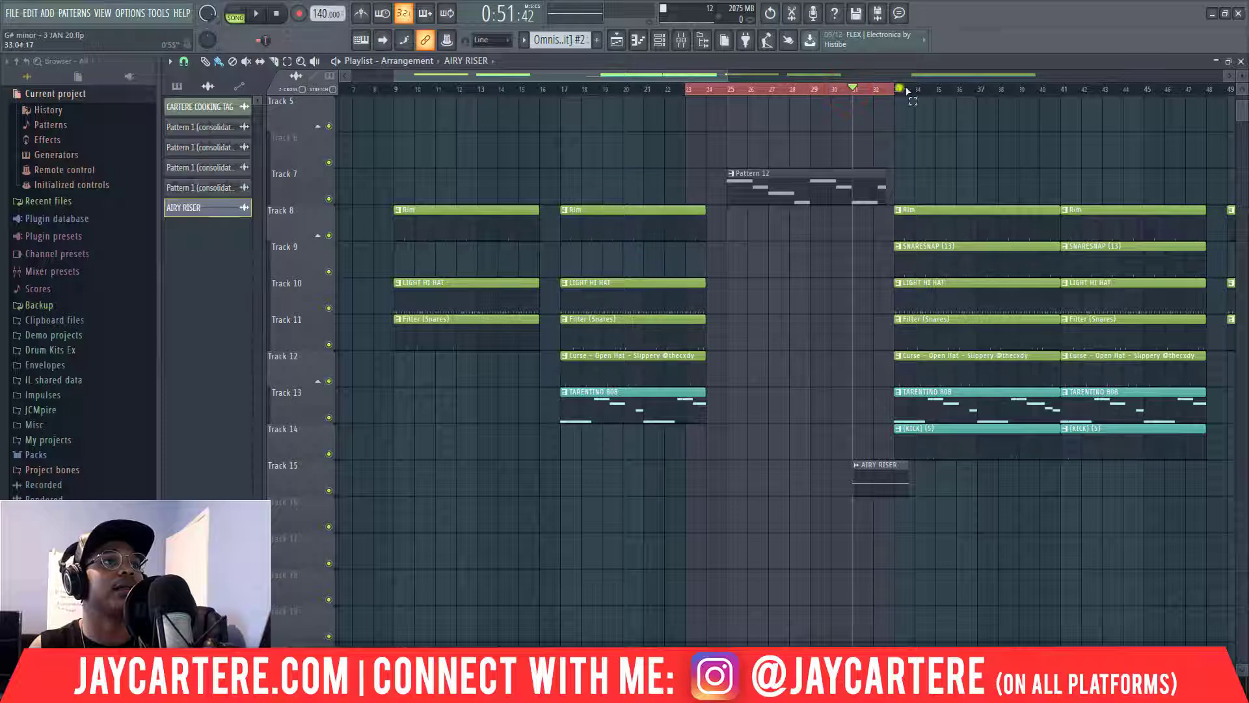
Mute Track 15's AIRY RISER and audition bars 23–33 from bar 23, then stop.
drag(907, 91, 898, 91)
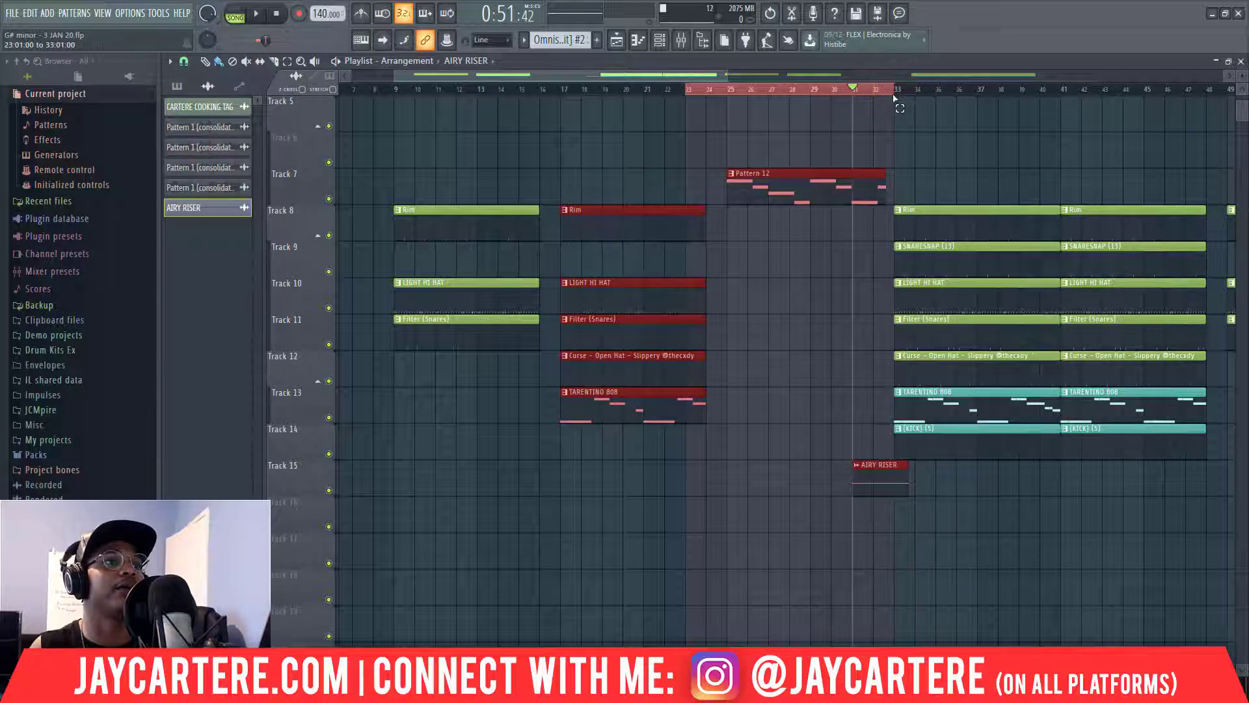
click(329, 491)
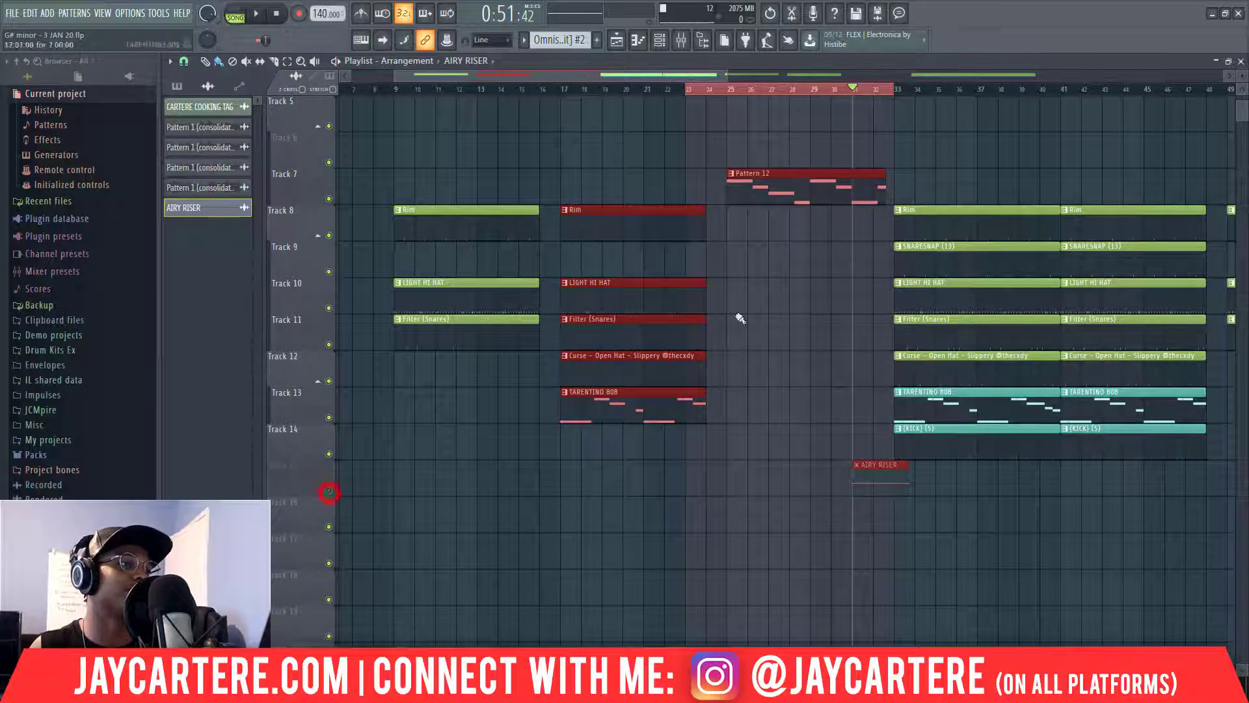
click(687, 90)
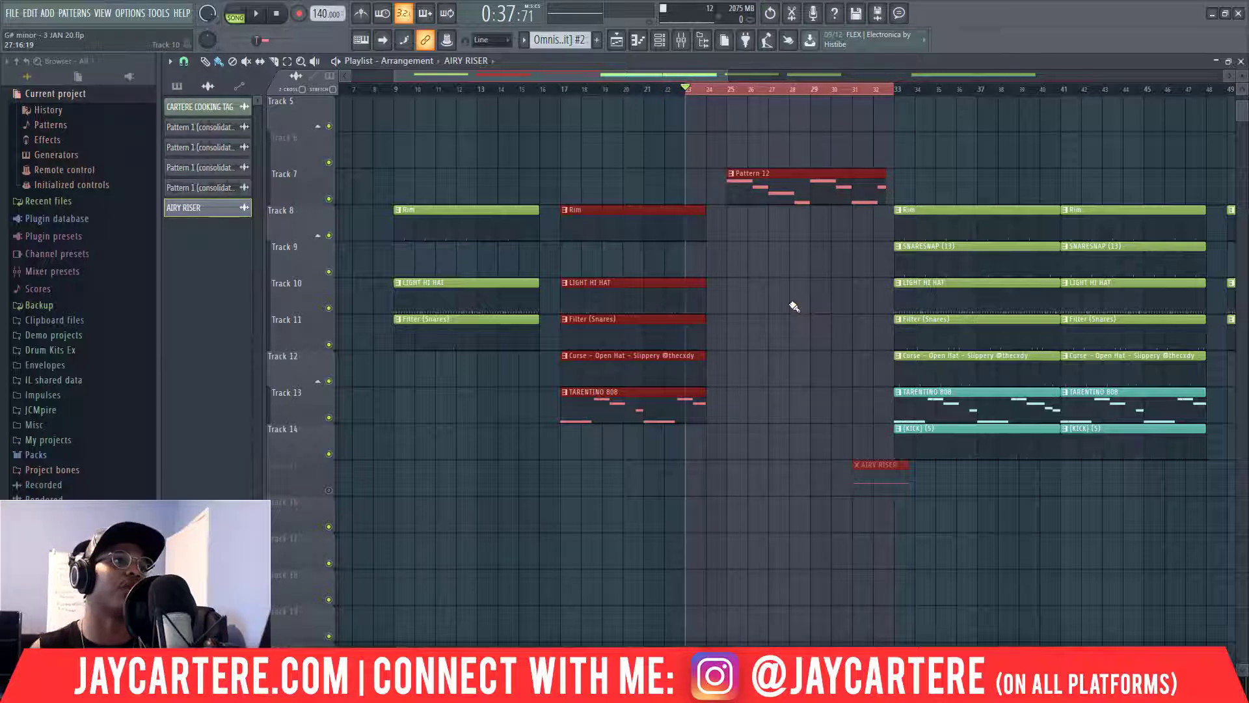
scroll(775, 251, up, 4)
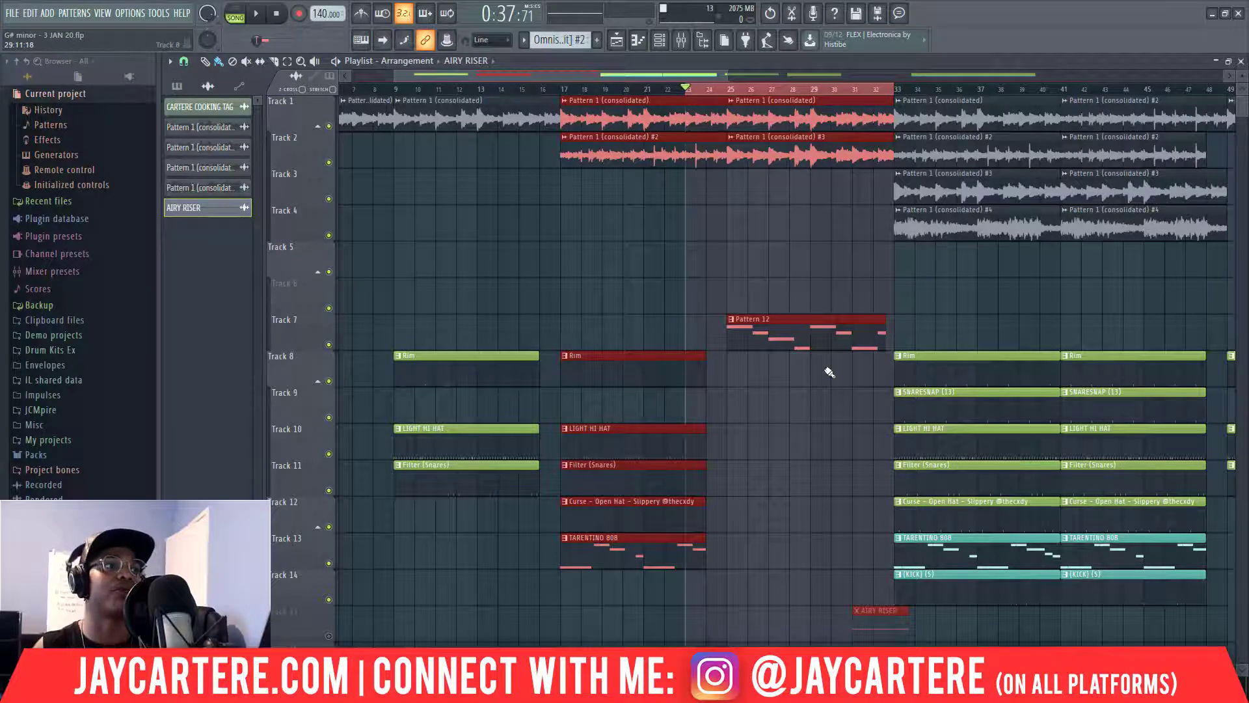
key(space)
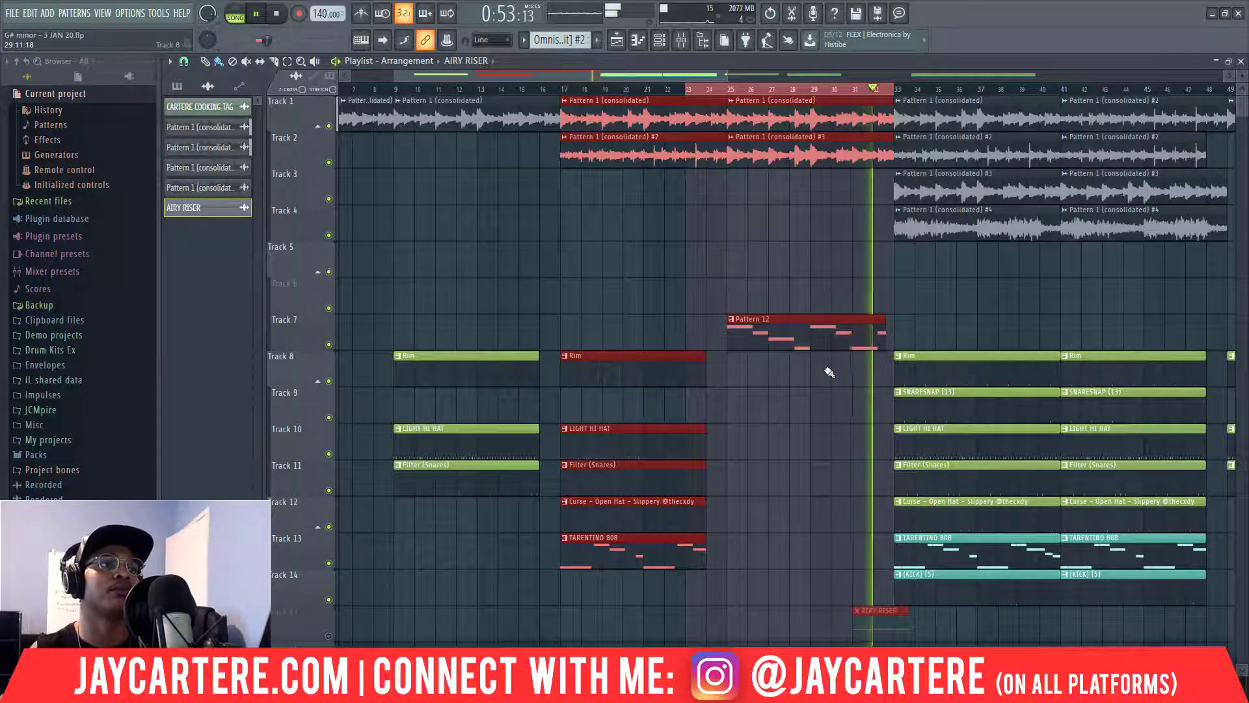
key(space)
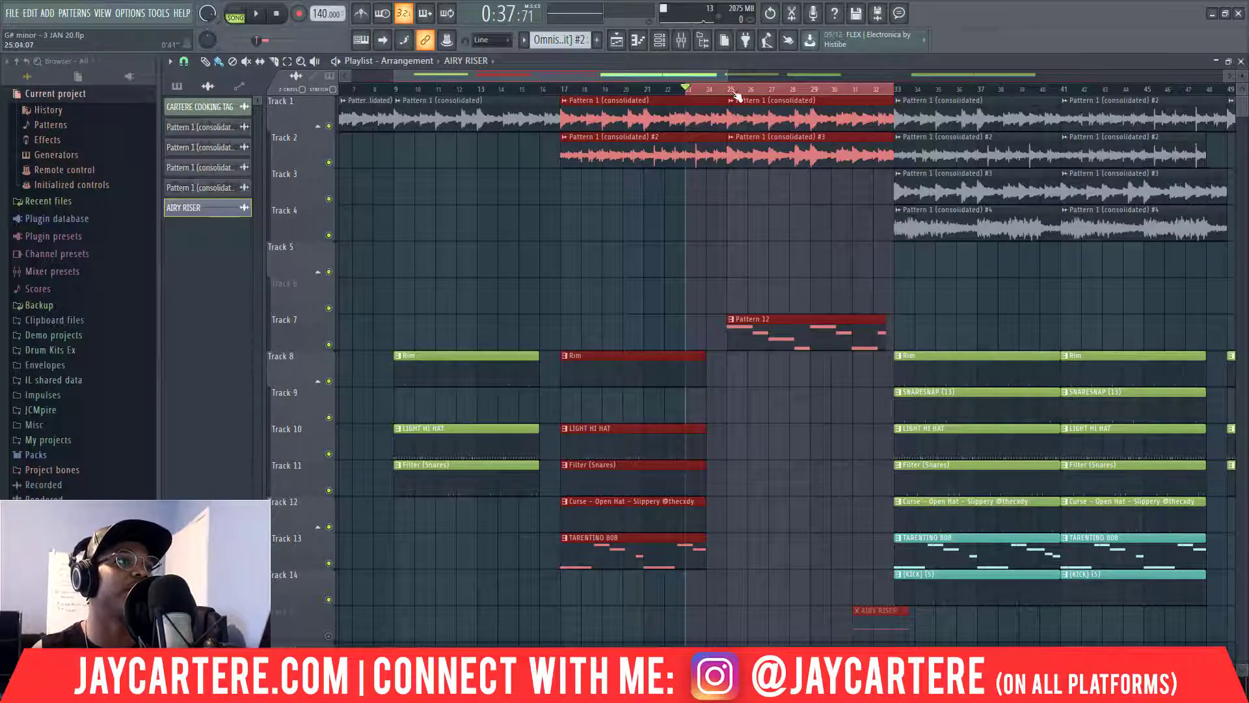
mouse_move(722, 73)
mouse_down()
mouse_move(628, 77)
mouse_move(756, 83)
mouse_move(707, 85)
mouse_up()
click(839, 291)
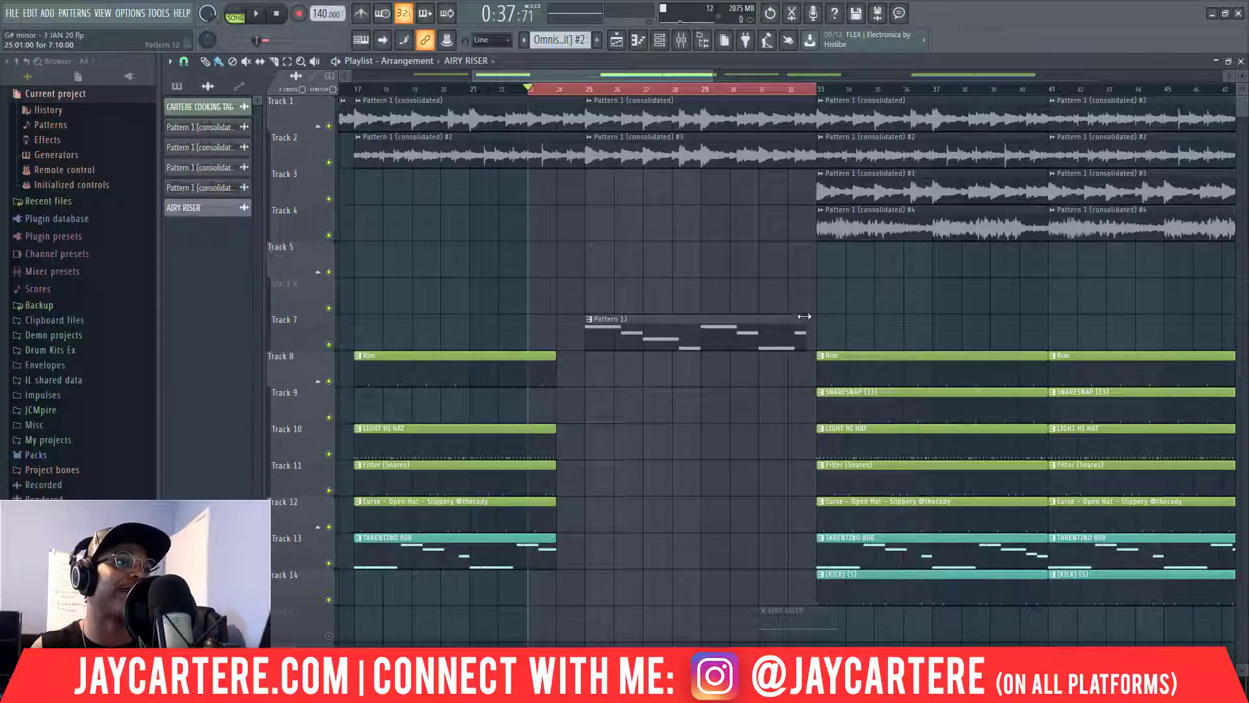
click(804, 85)
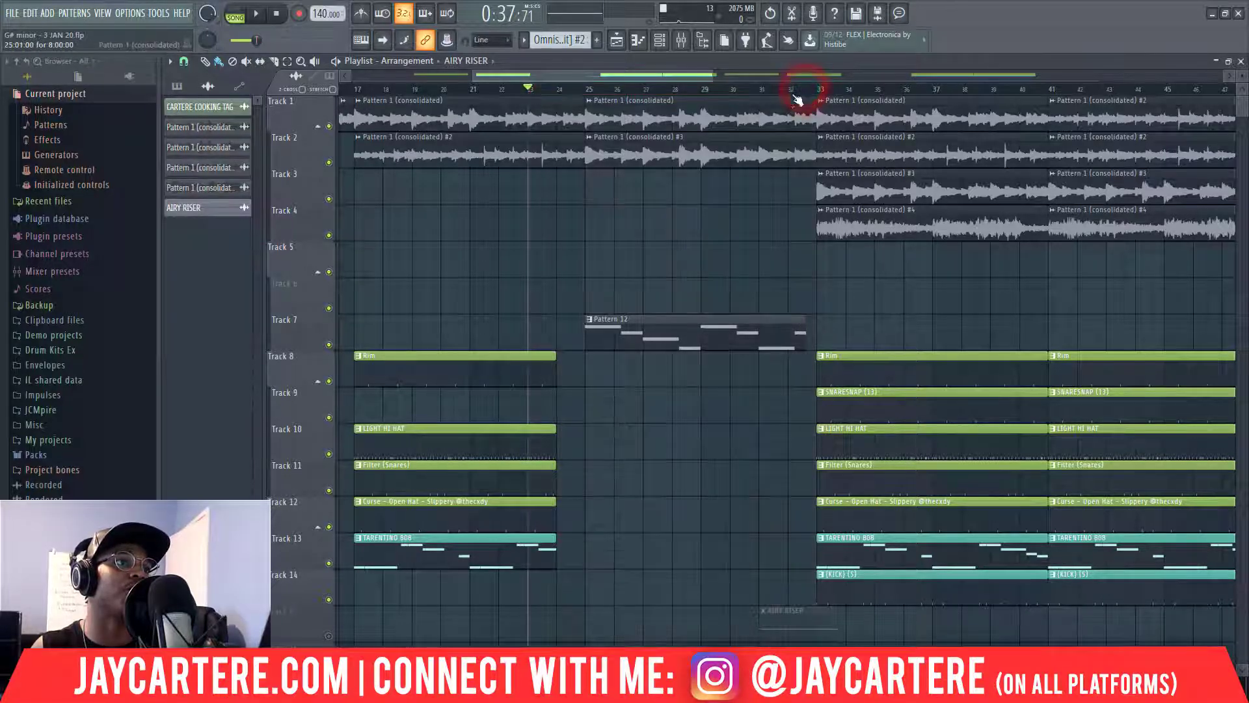
click(640, 80)
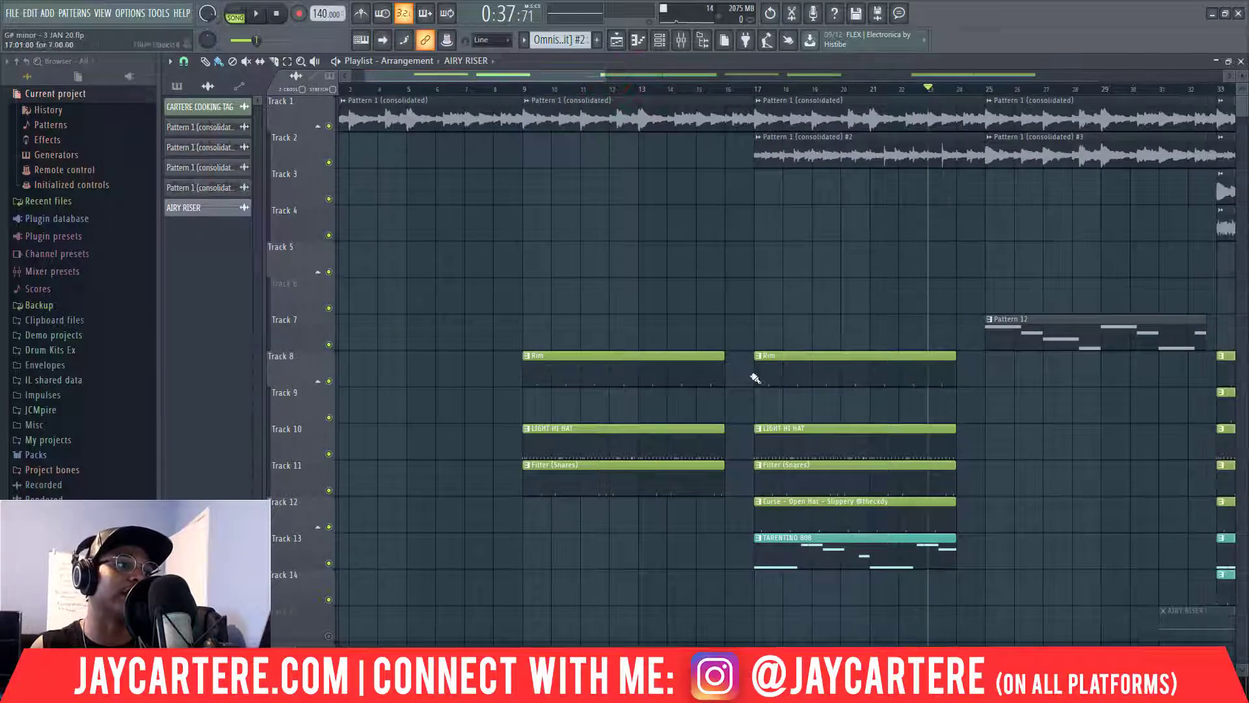
drag(573, 76, 722, 76)
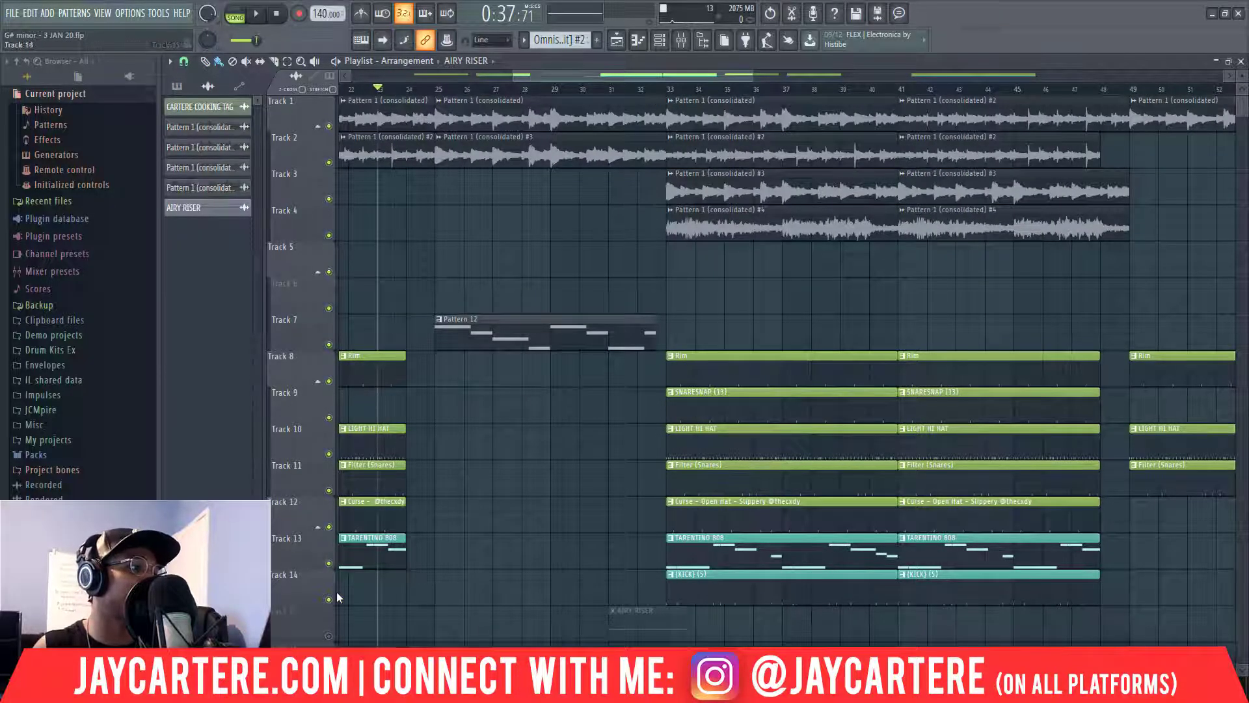
Unmute Track 15 and restore the accidentally deleted AIRY RISER clip with Ctrl+Z.
click(329, 636)
click(605, 90)
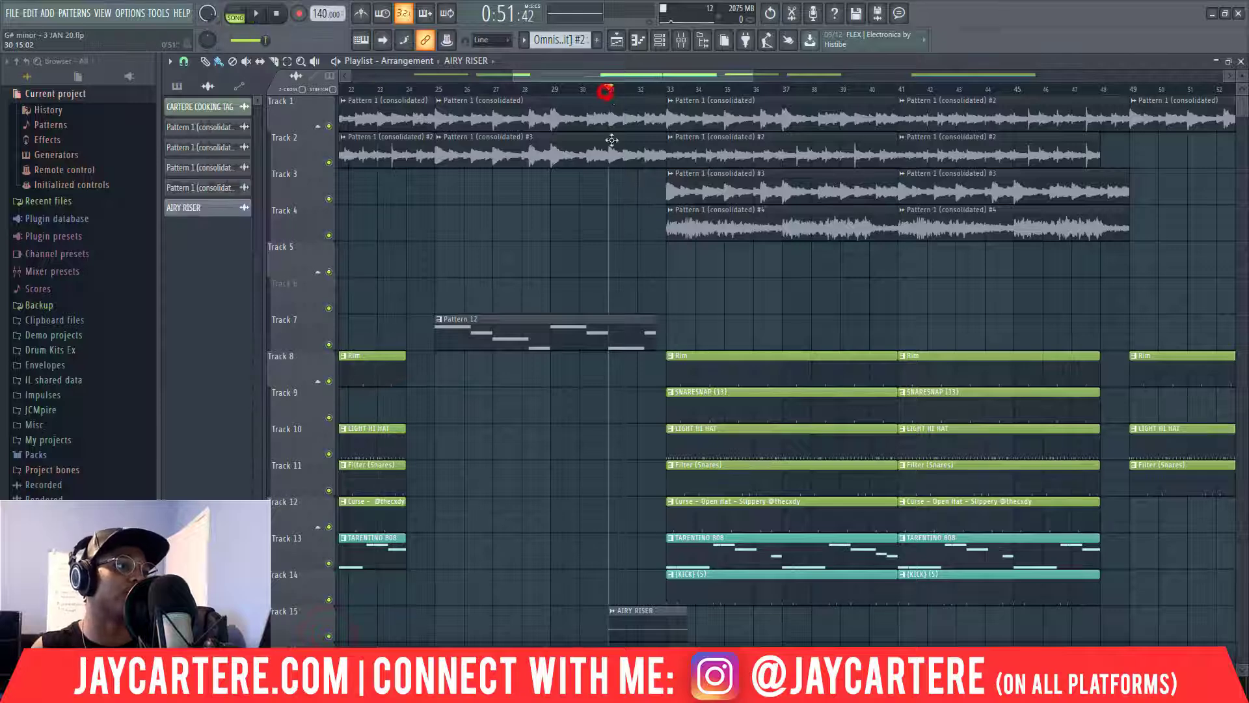
right_click(641, 641)
key(ctrl+z)
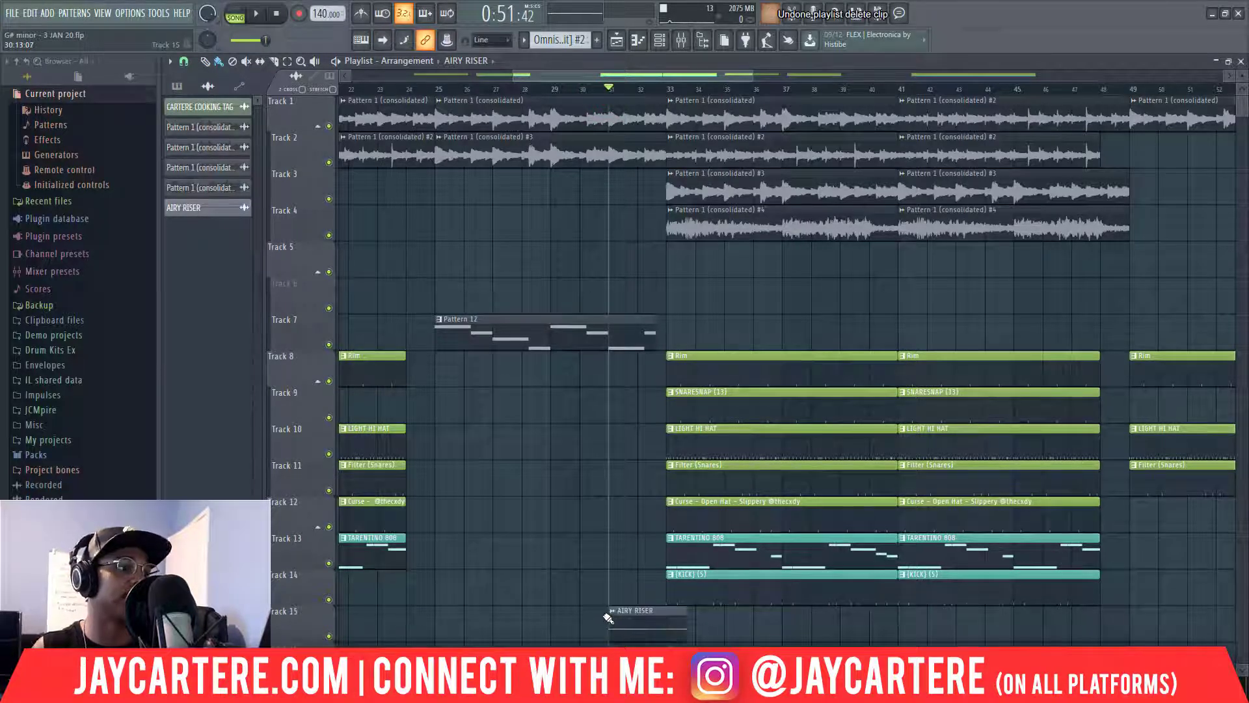
Route the AIRY RISER channel to mixer insert 8, RISER, and bring up the Mixer.
double_click(631, 621)
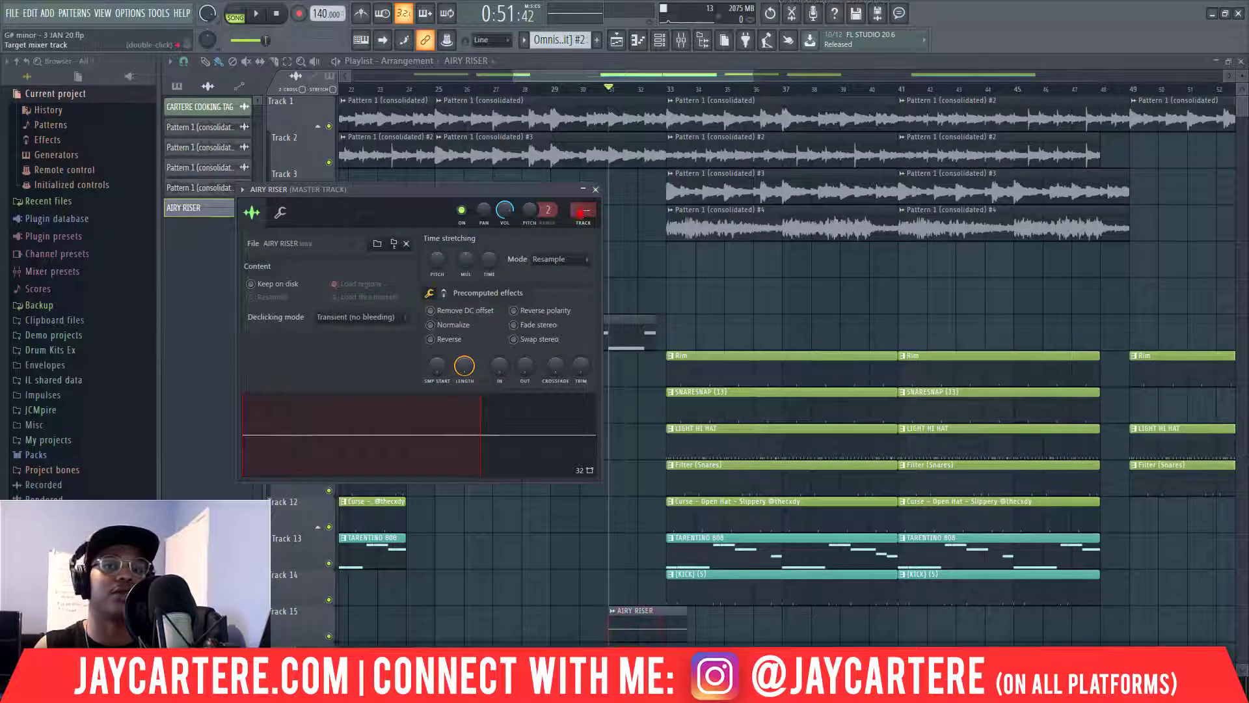
drag(580, 212, 580, 191)
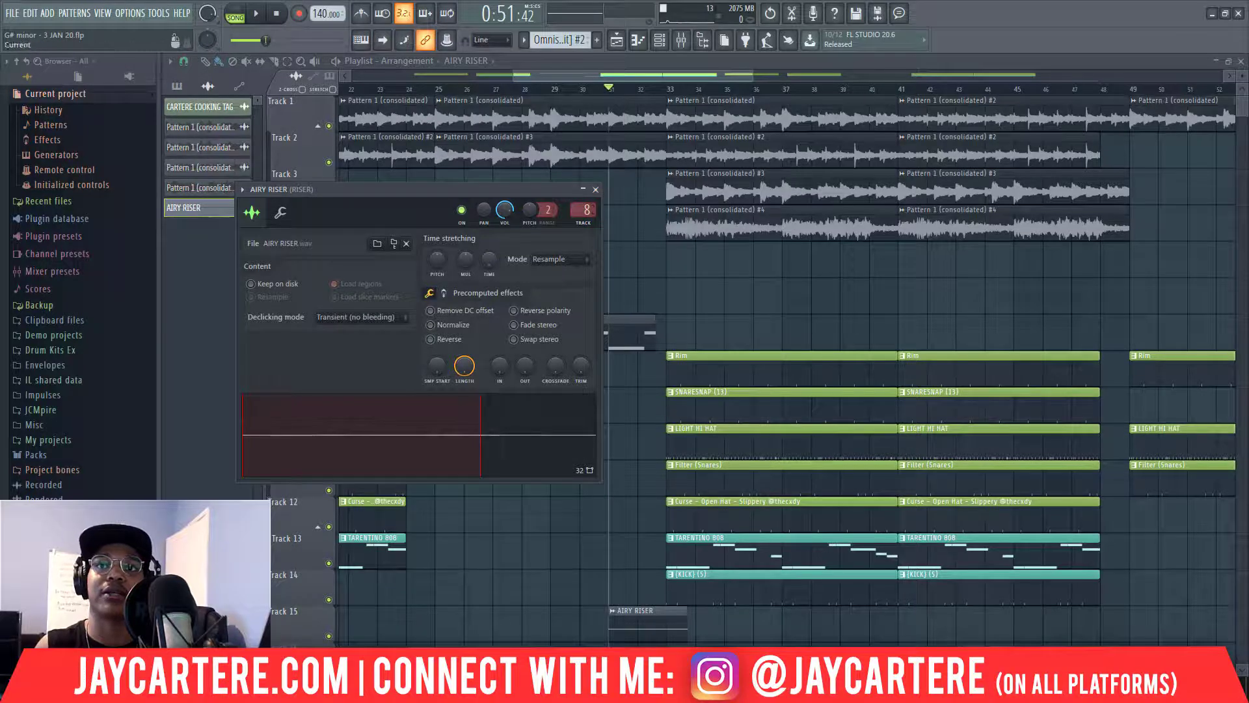
drag(1248, 171, 666, 111)
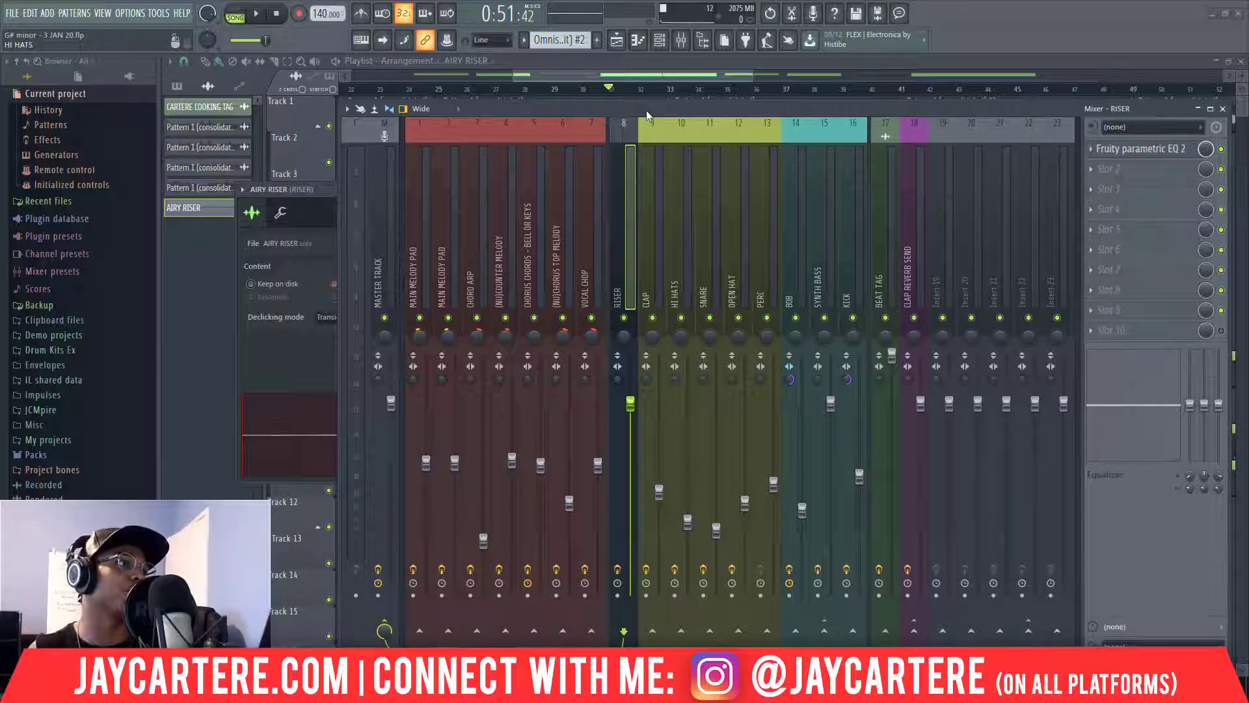
Lower the AIRY RISER volume to 27% (-21.0 dB), close its settings, and zoom the playlist out.
drag(623, 108, 1248, 139)
drag(505, 210, 506, 227)
click(595, 189)
mouse_move(619, 76)
mouse_down()
mouse_move(593, 76)
mouse_move(619, 76)
mouse_move(609, 76)
mouse_up()
drag(769, 75, 668, 77)
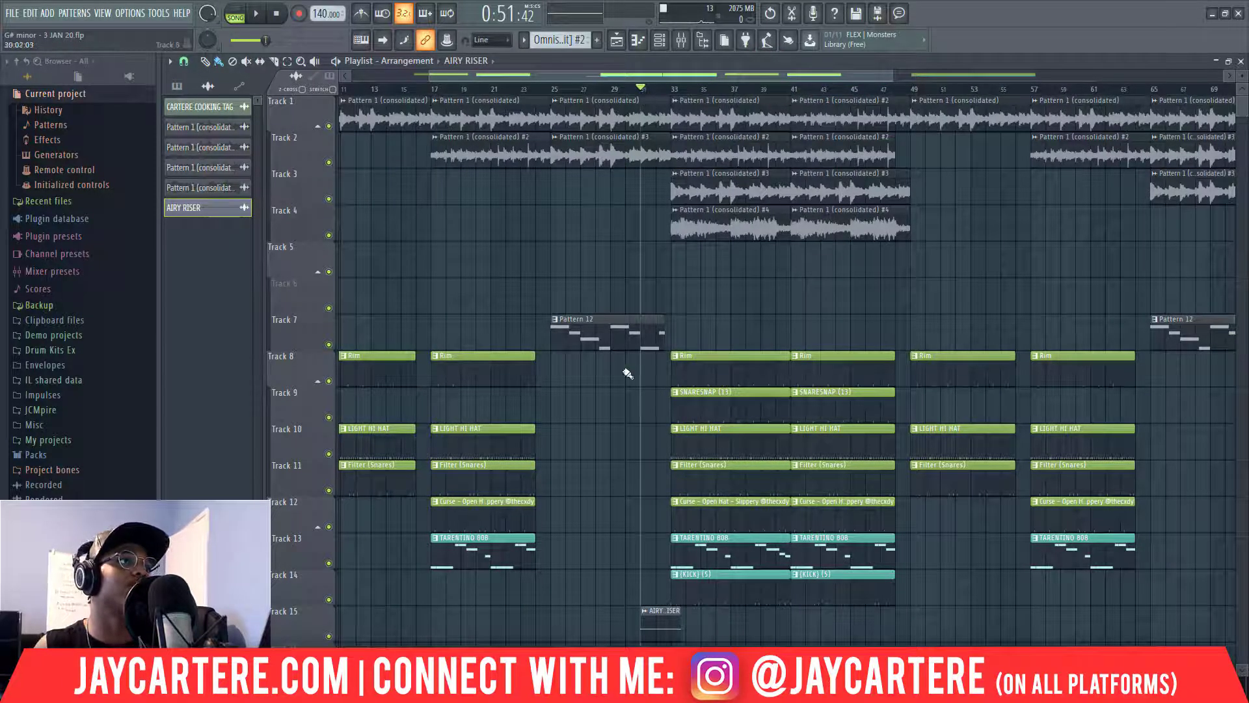
Solo Track 2 to hear it alone from bar 33, then release the solo.
drag(619, 77, 636, 76)
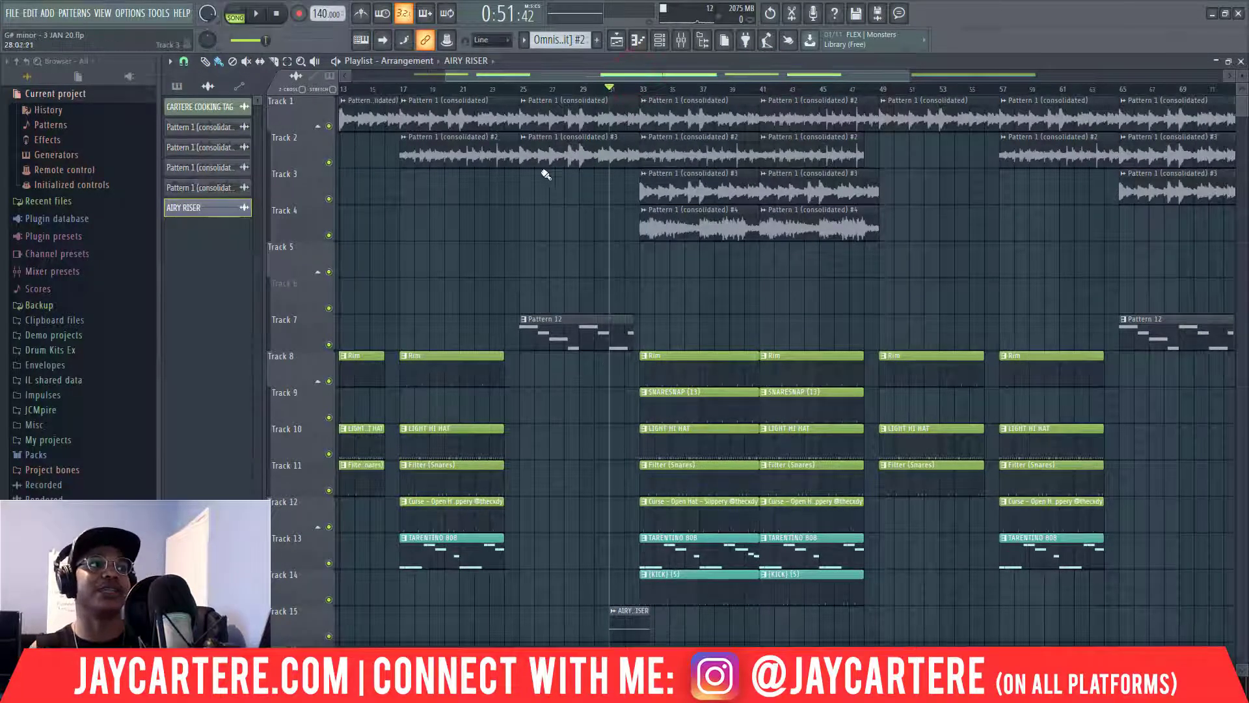
drag(656, 76, 595, 79)
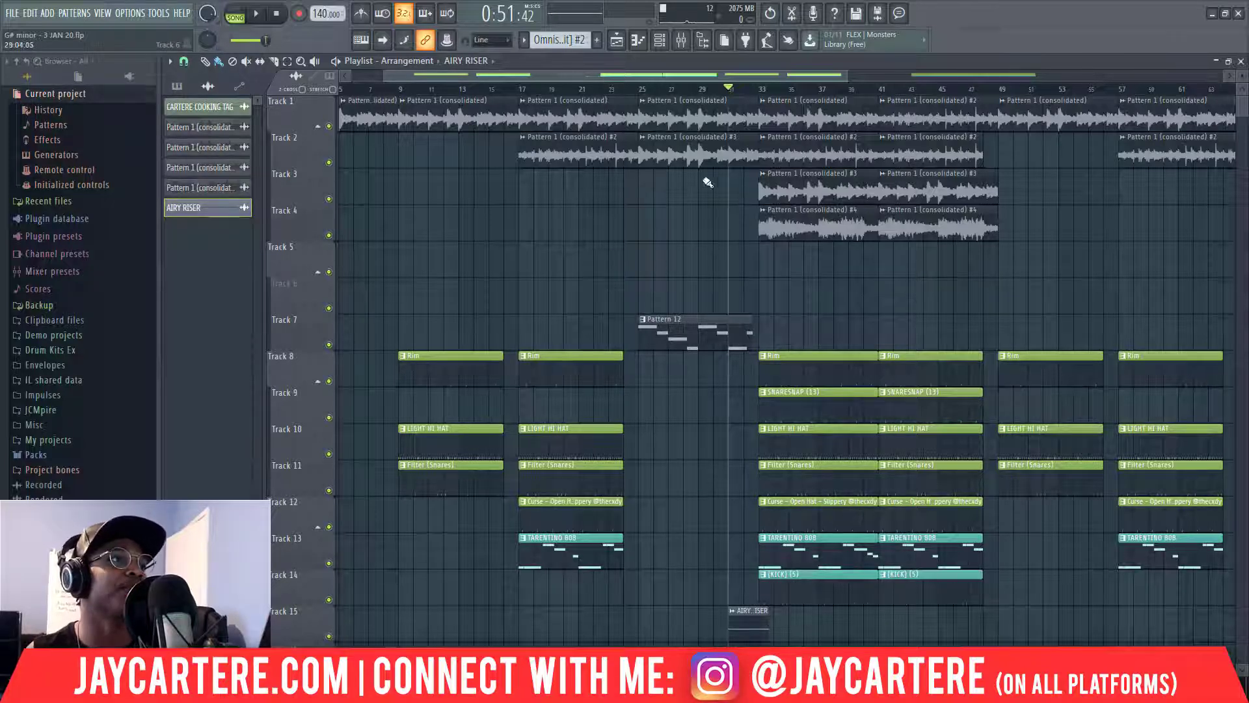
drag(636, 72, 722, 74)
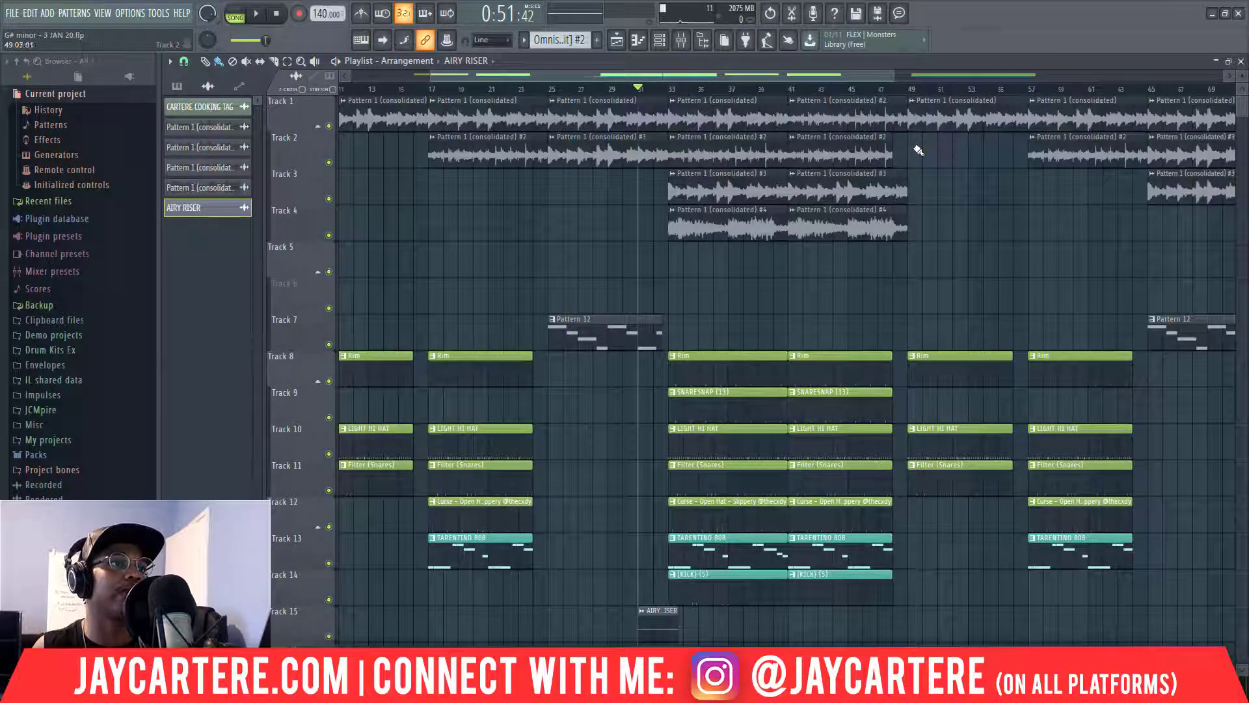
right_click(328, 162)
click(670, 89)
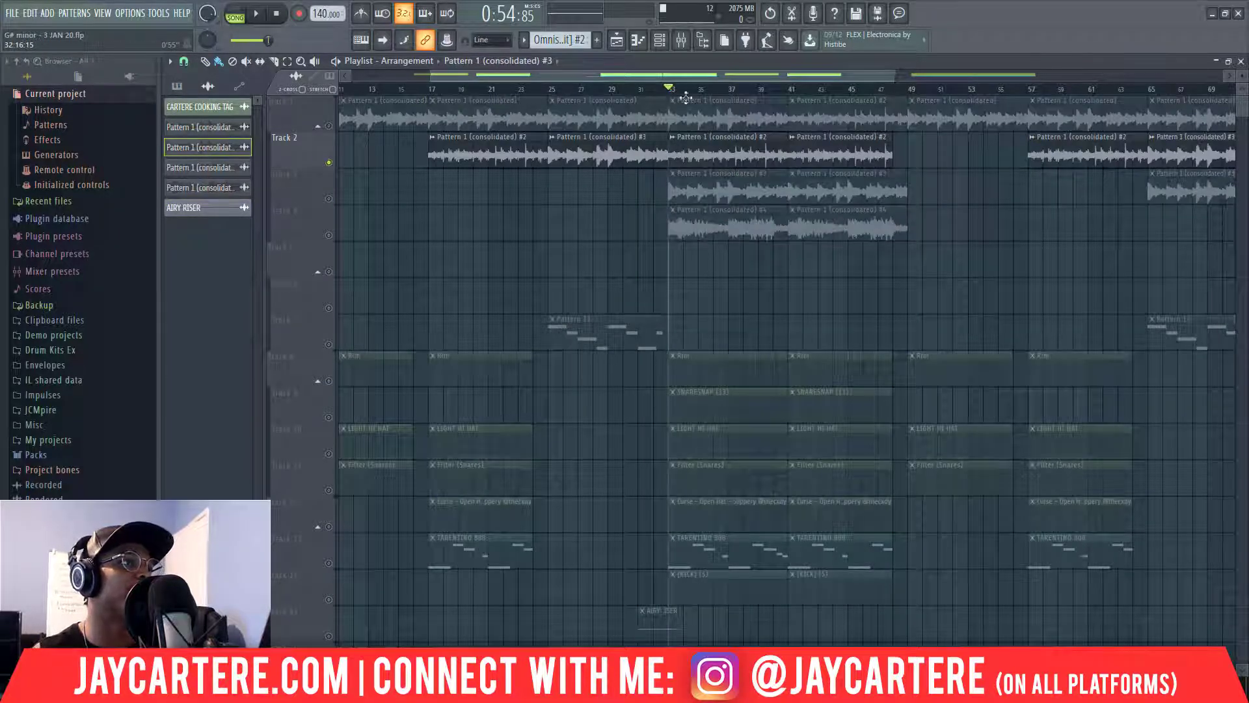
right_click(329, 162)
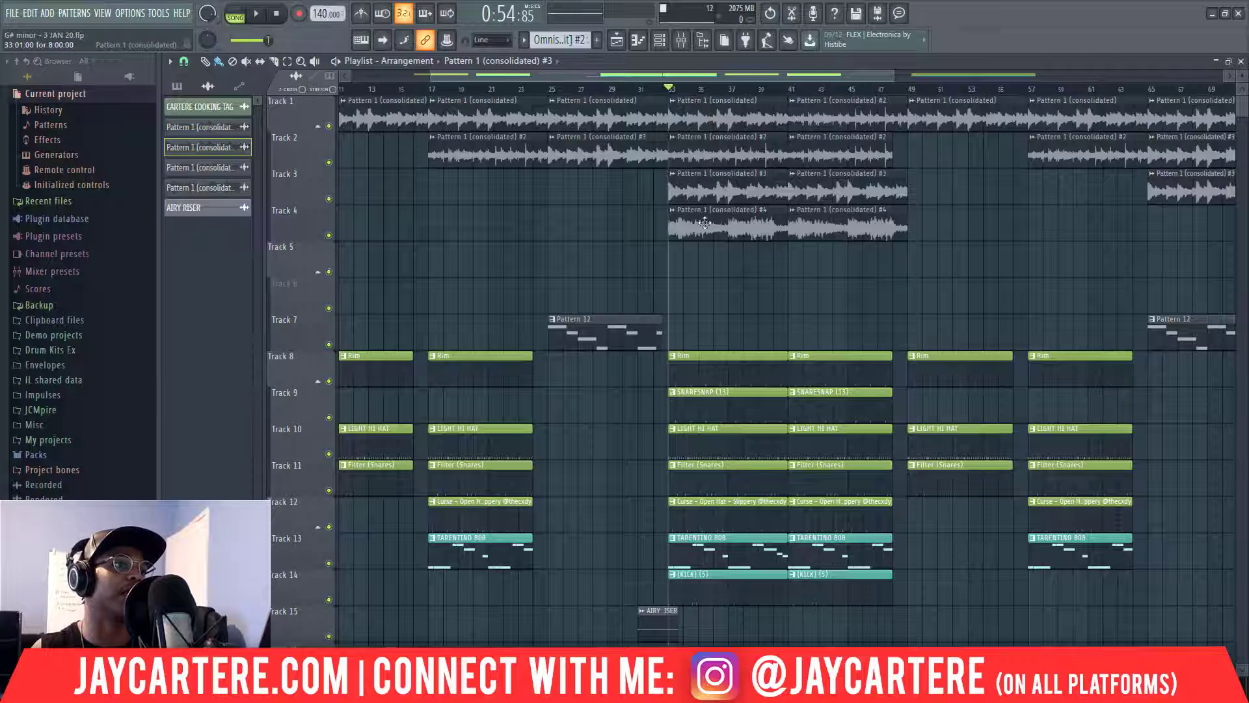
Solo Track 4 and play it from bar 33, then stop playback.
ctrl+click(328, 235)
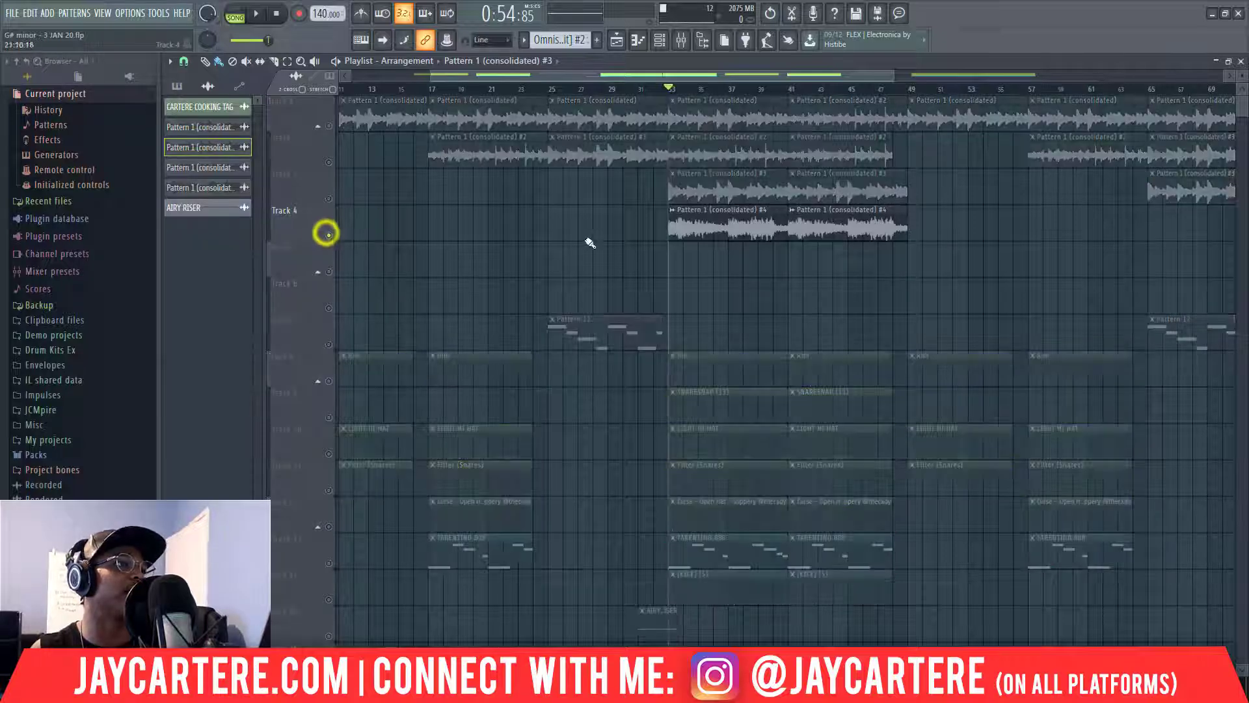
key(space)
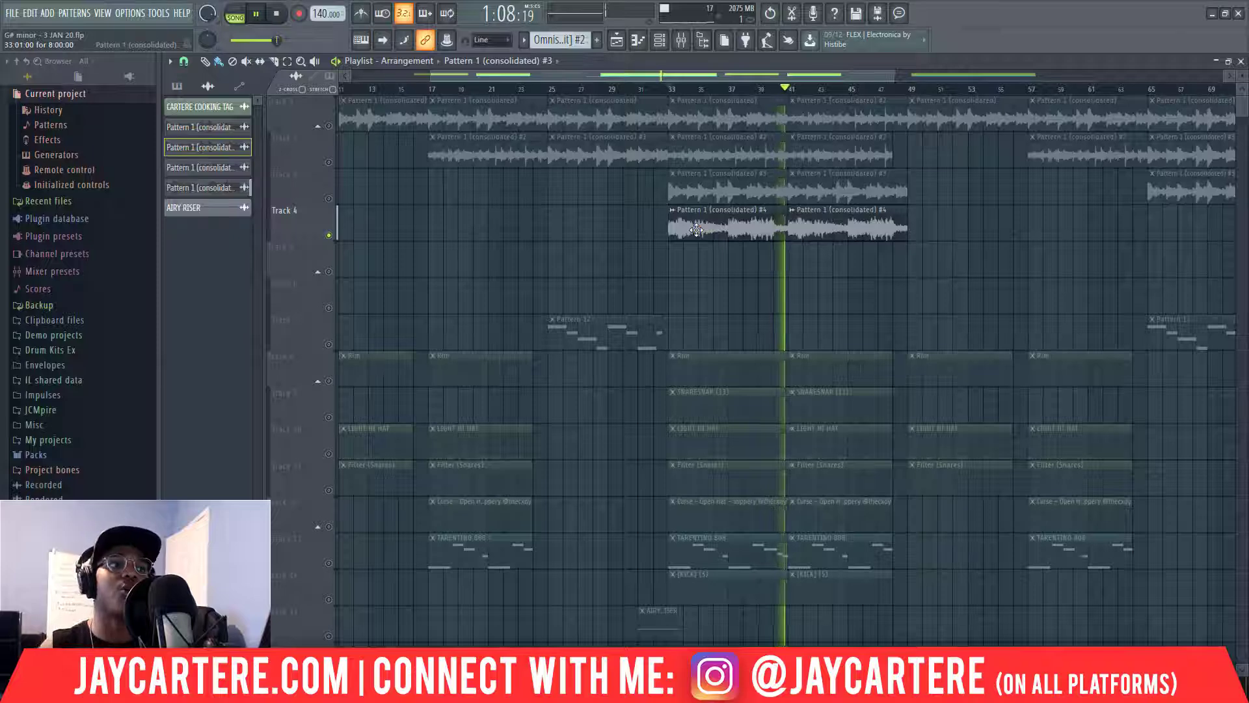
key(space)
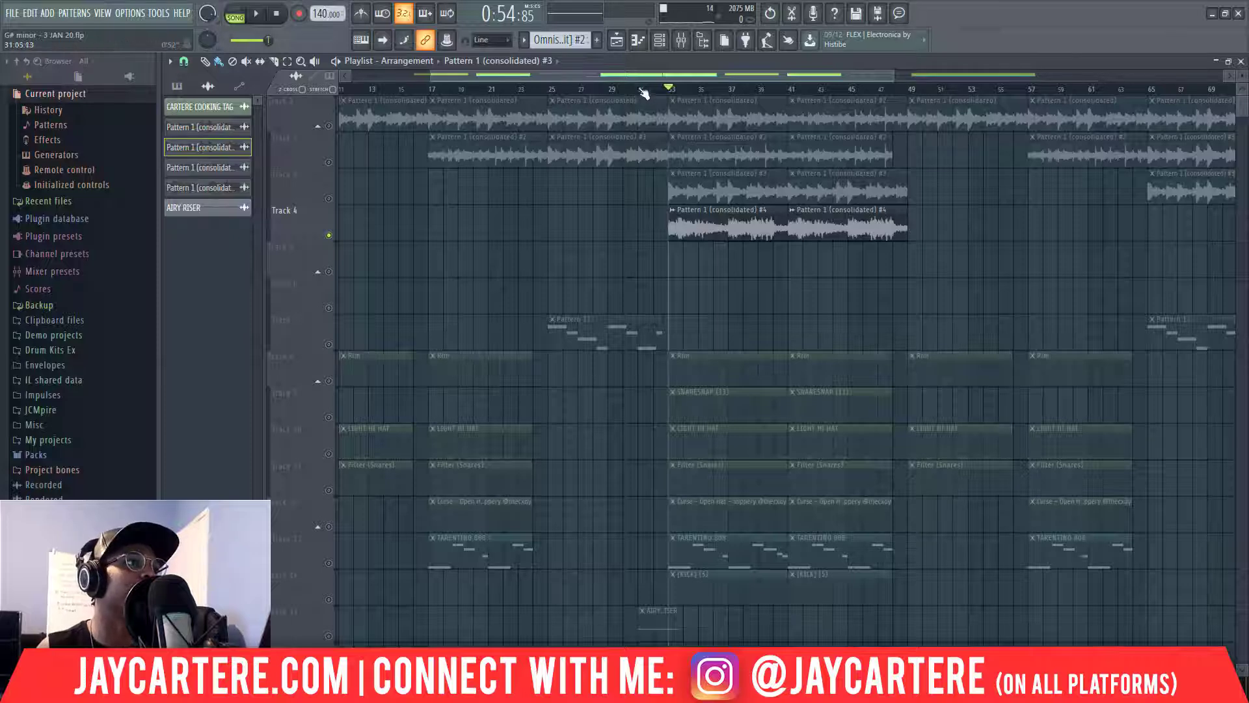
drag(639, 77, 569, 73)
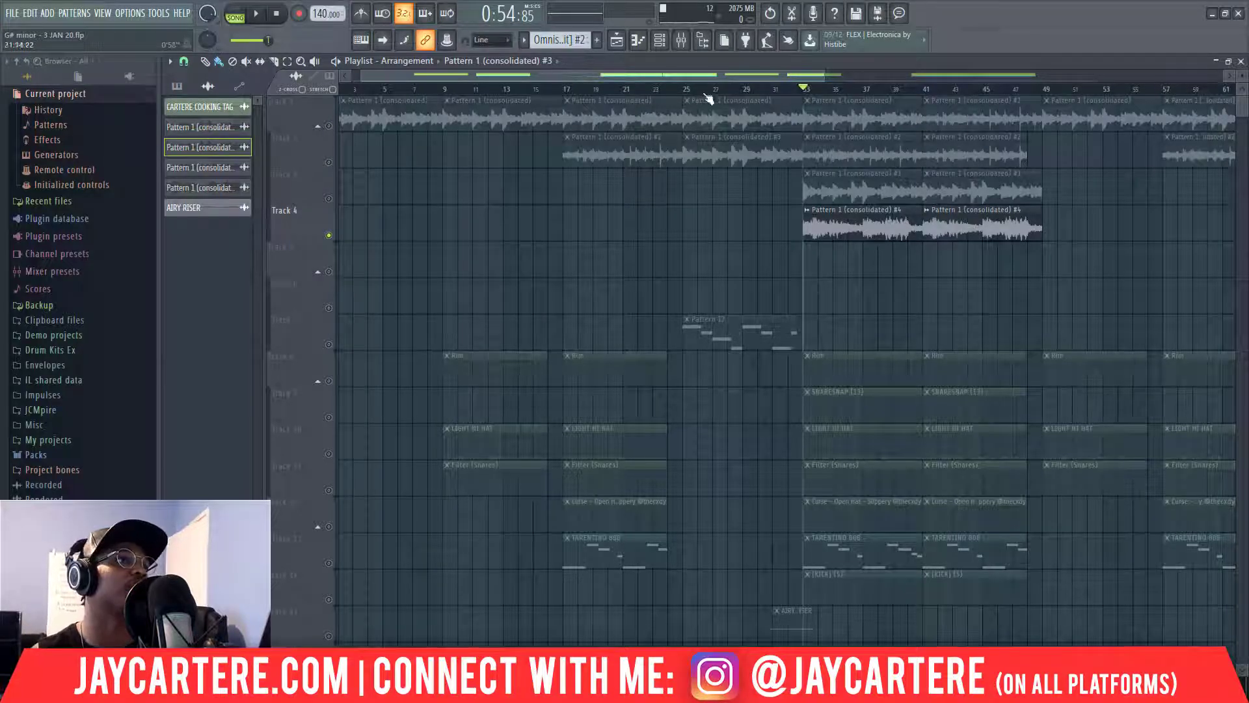
Release the Track 4 solo and move the song position back a couple of bars.
drag(822, 75, 945, 76)
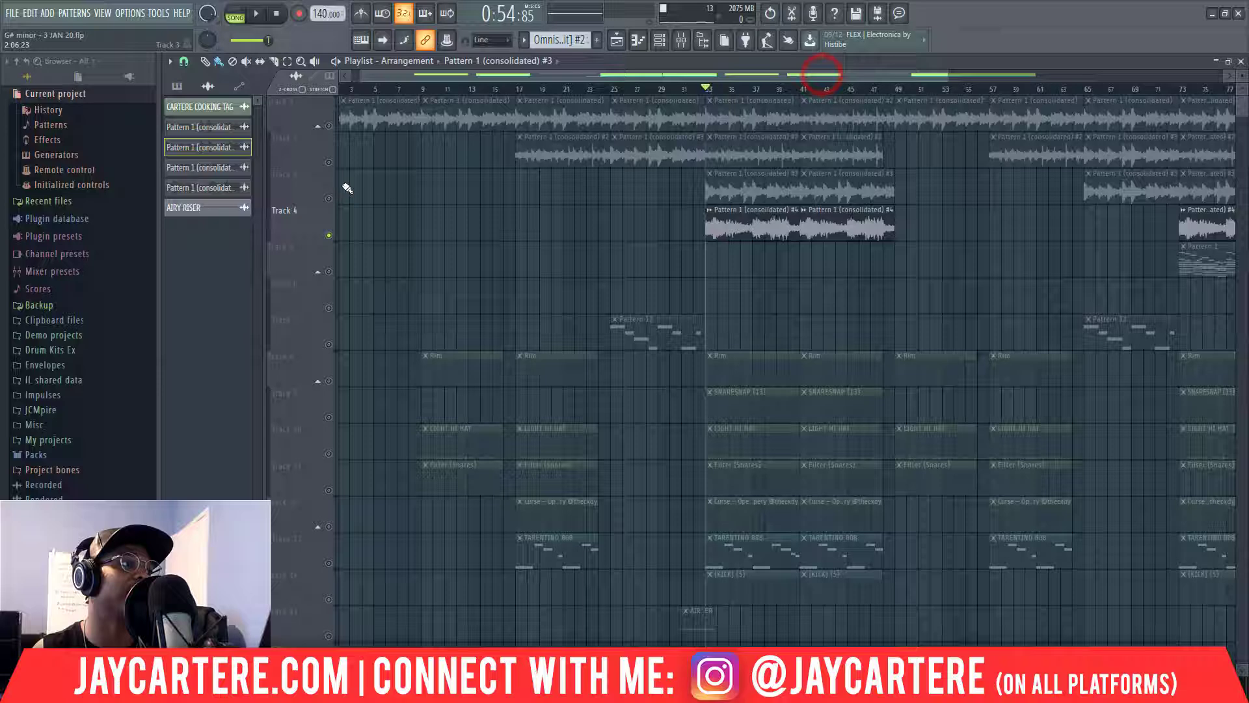
right_click(328, 235)
click(683, 89)
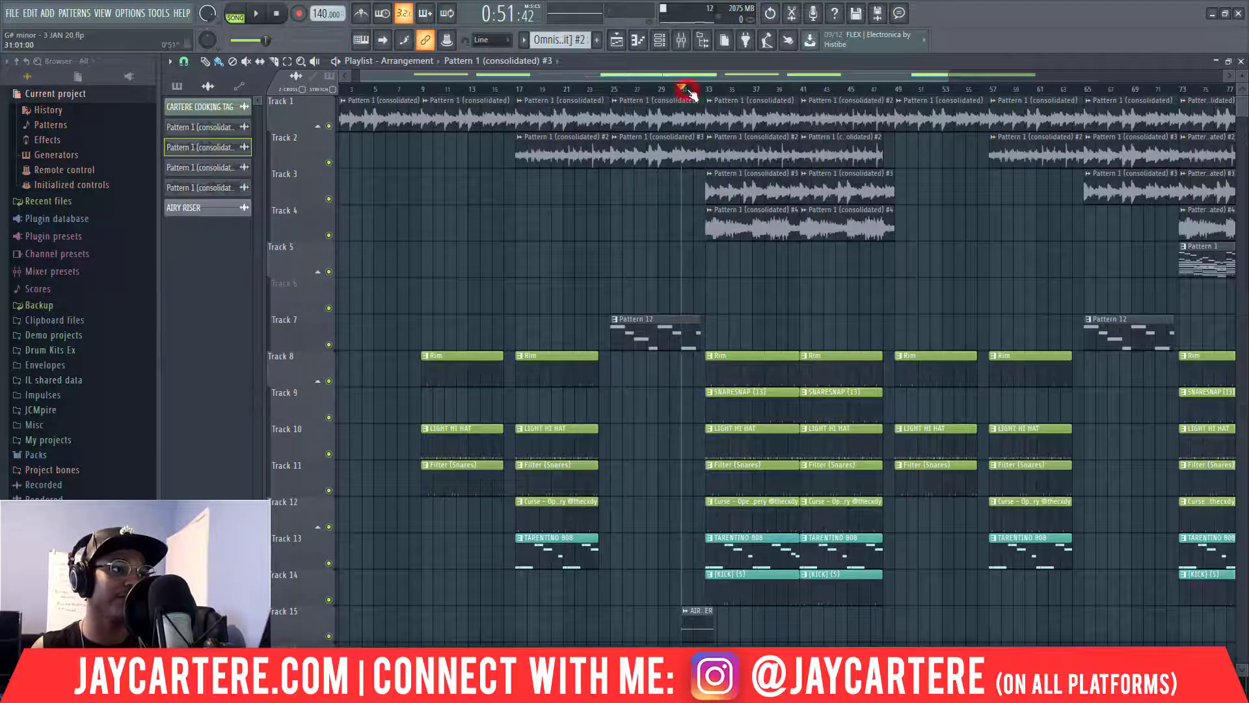
drag(948, 76, 987, 111)
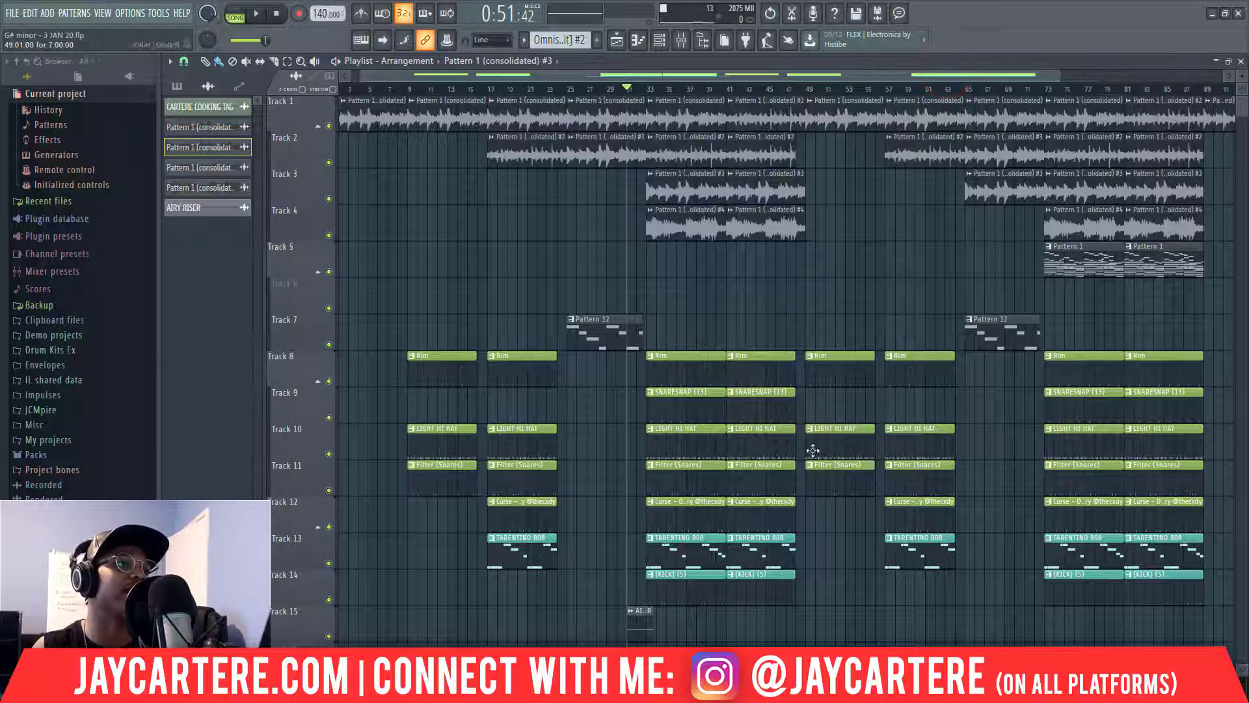
scroll(780, 443, down, 3)
drag(767, 532, 823, 180)
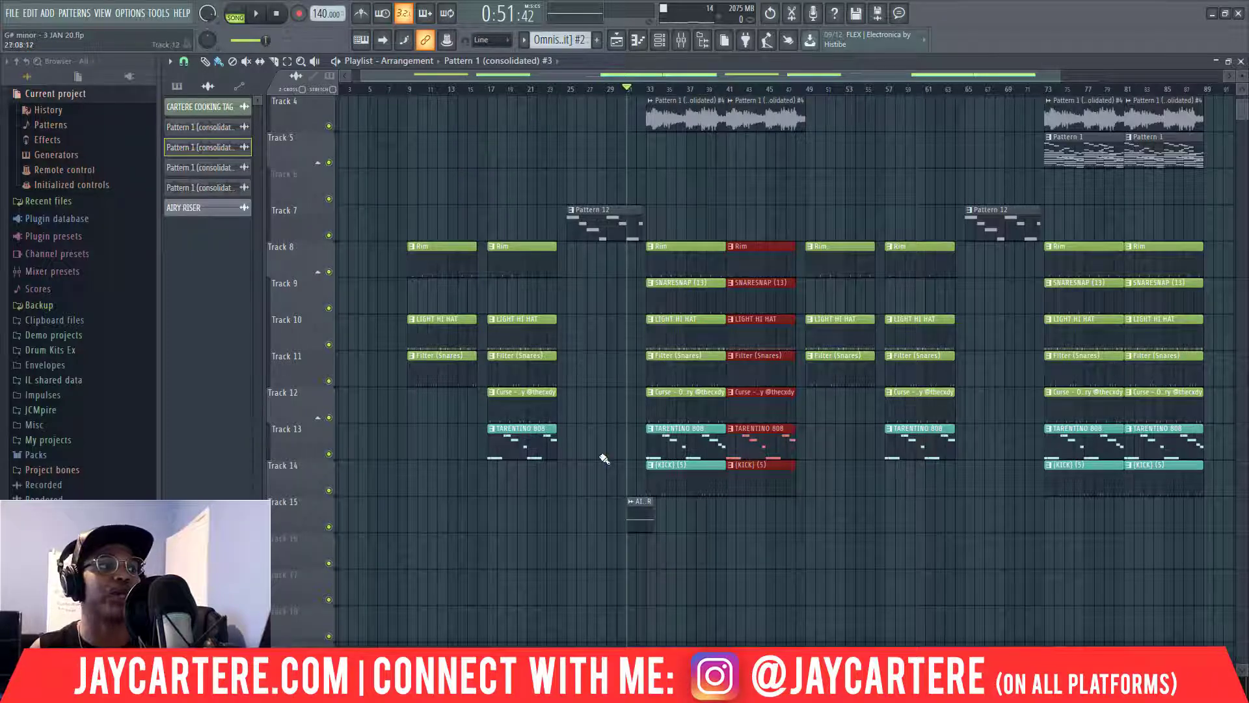
scroll(604, 459, up, 2)
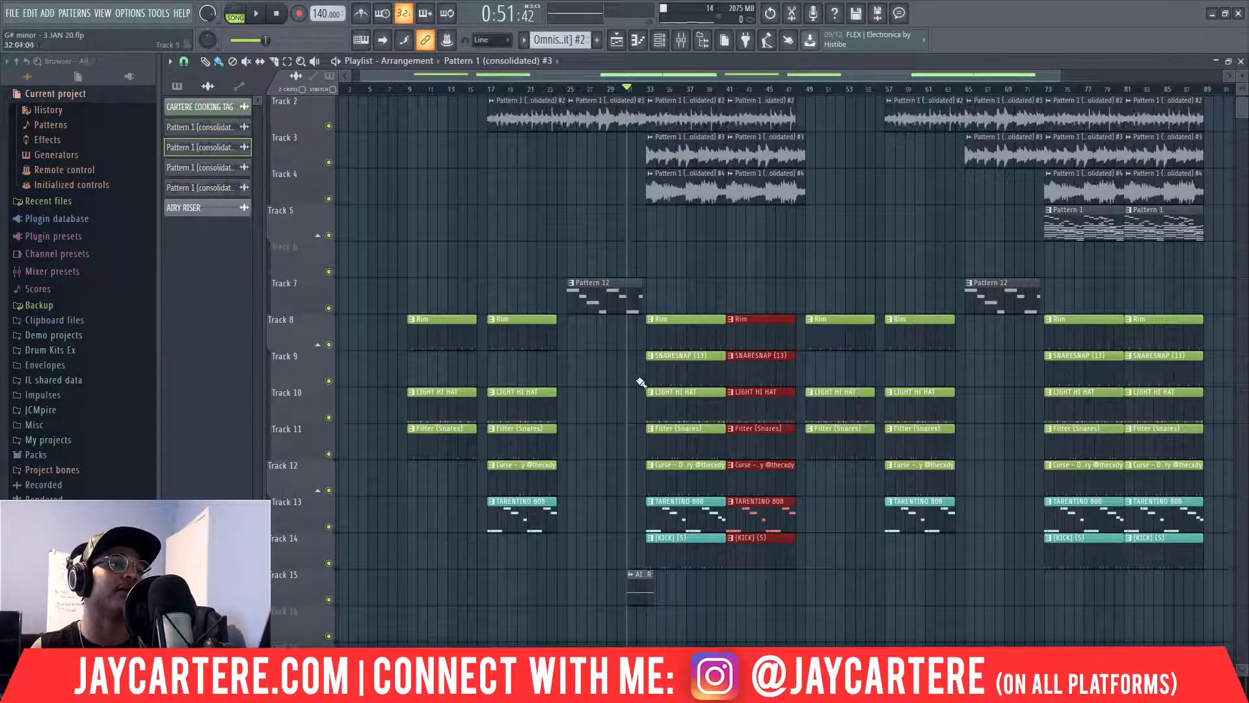
scroll(836, 399, up, 1)
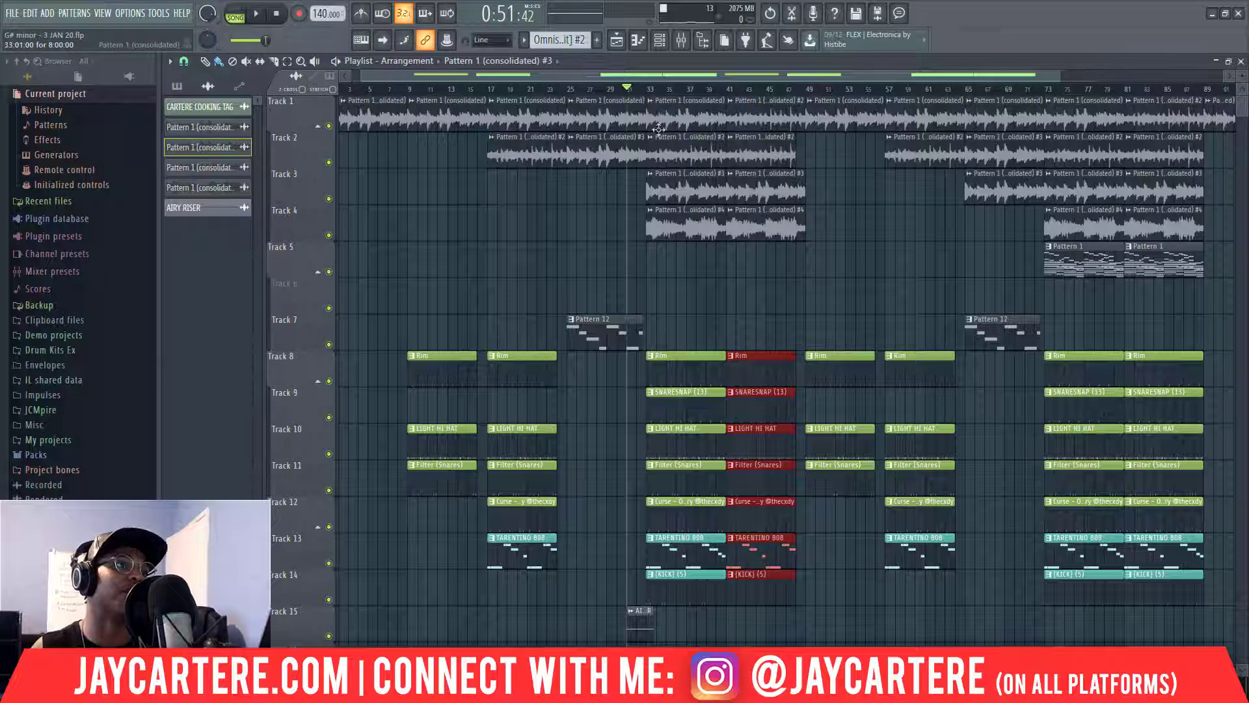
Select the AIRY RISER clip during playback, stop, then select a block of clips across all tracks.
key(space)
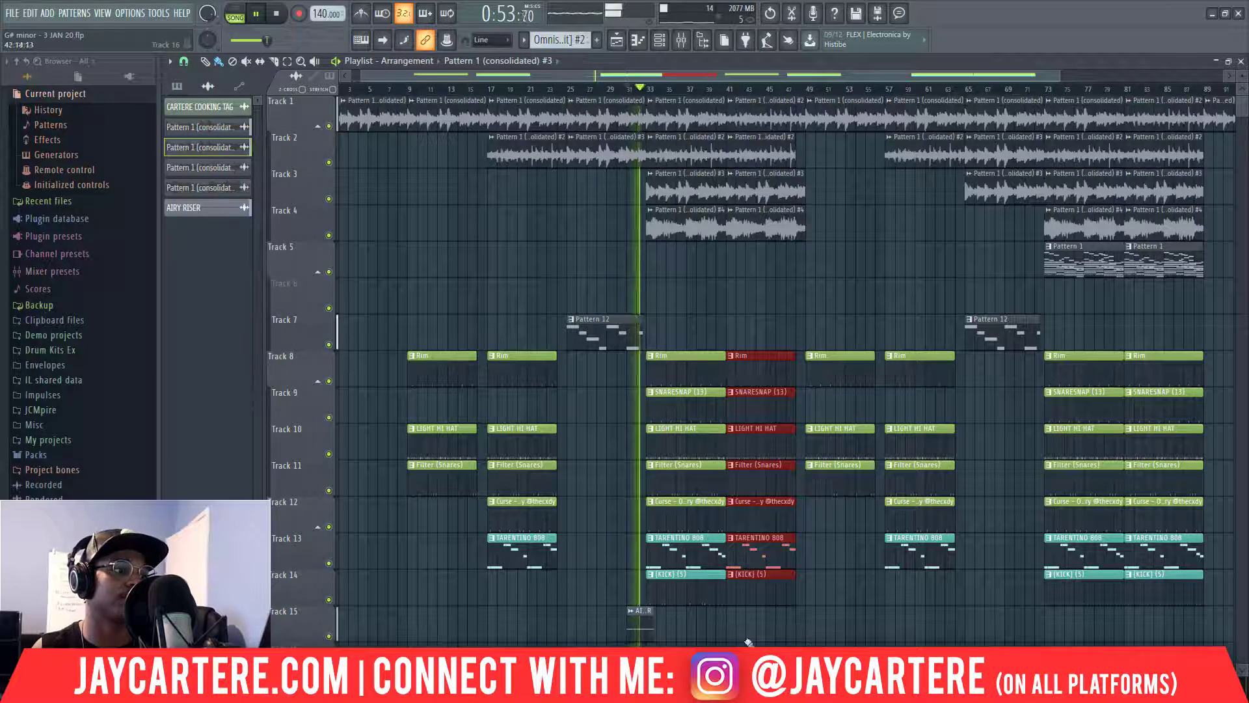
mouse_move(744, 636)
mouse_down()
mouse_move(638, 616)
mouse_move(647, 628)
mouse_move(938, 621)
mouse_move(1036, 603)
mouse_up()
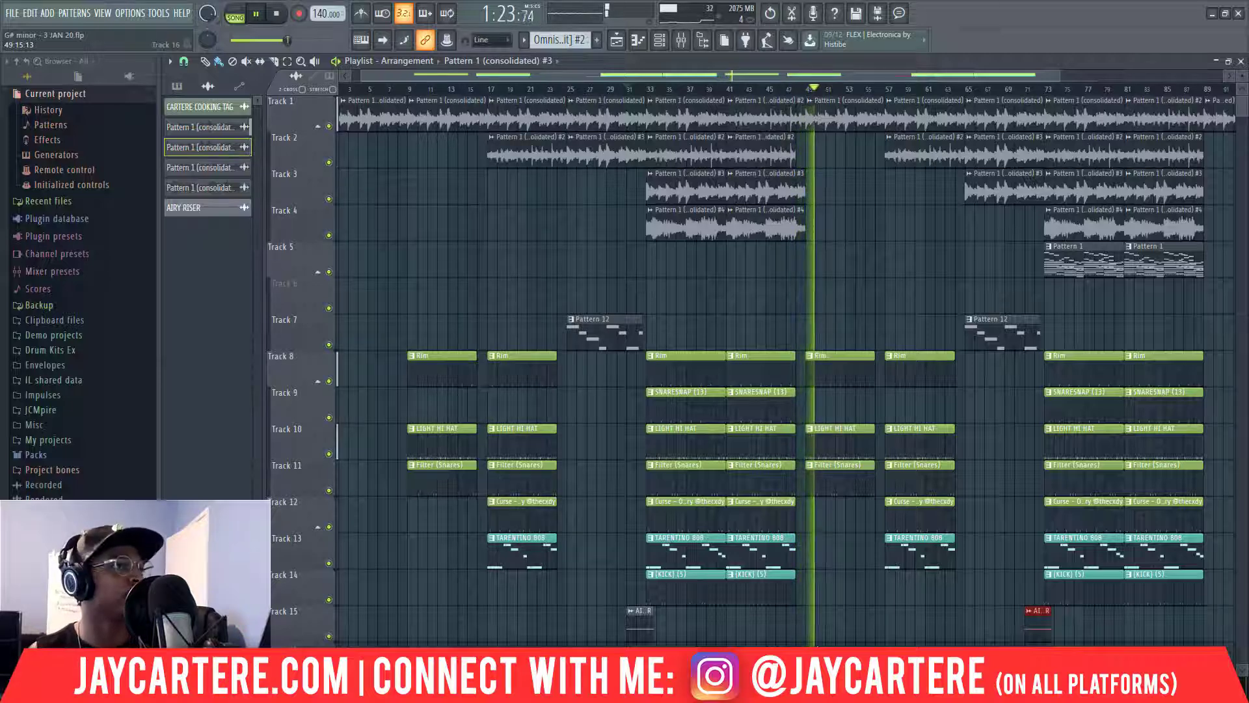
key(space)
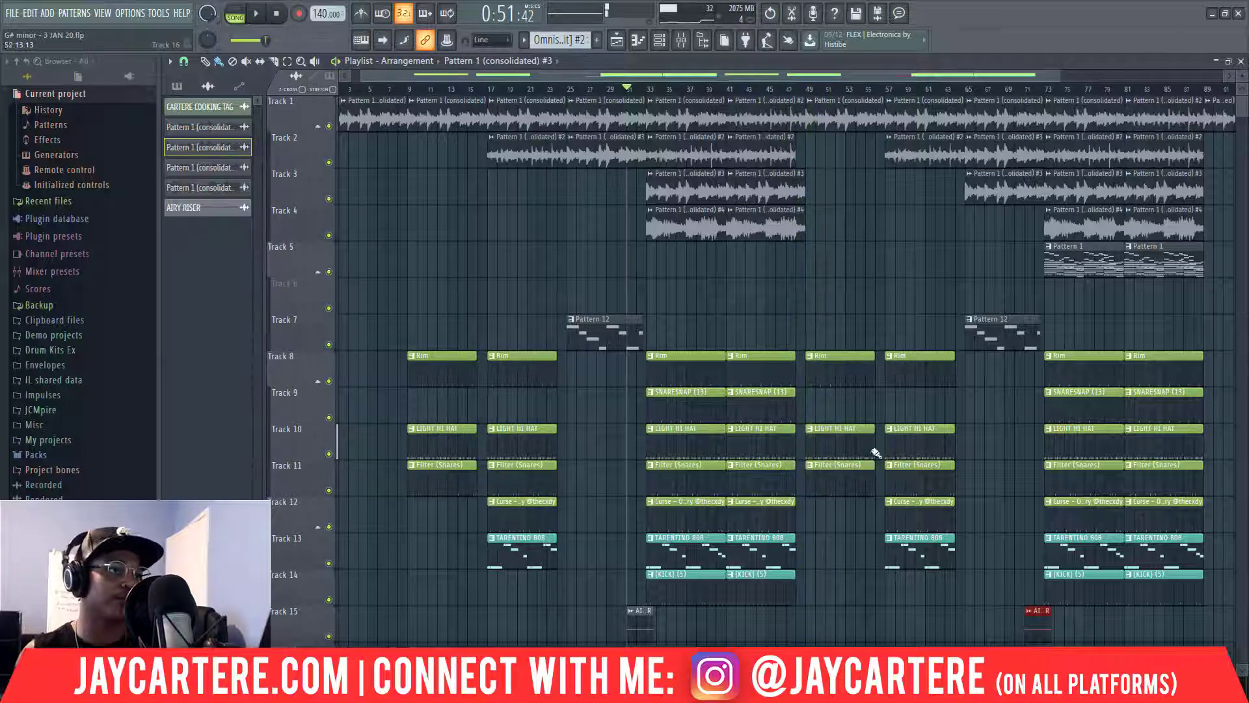
click(817, 76)
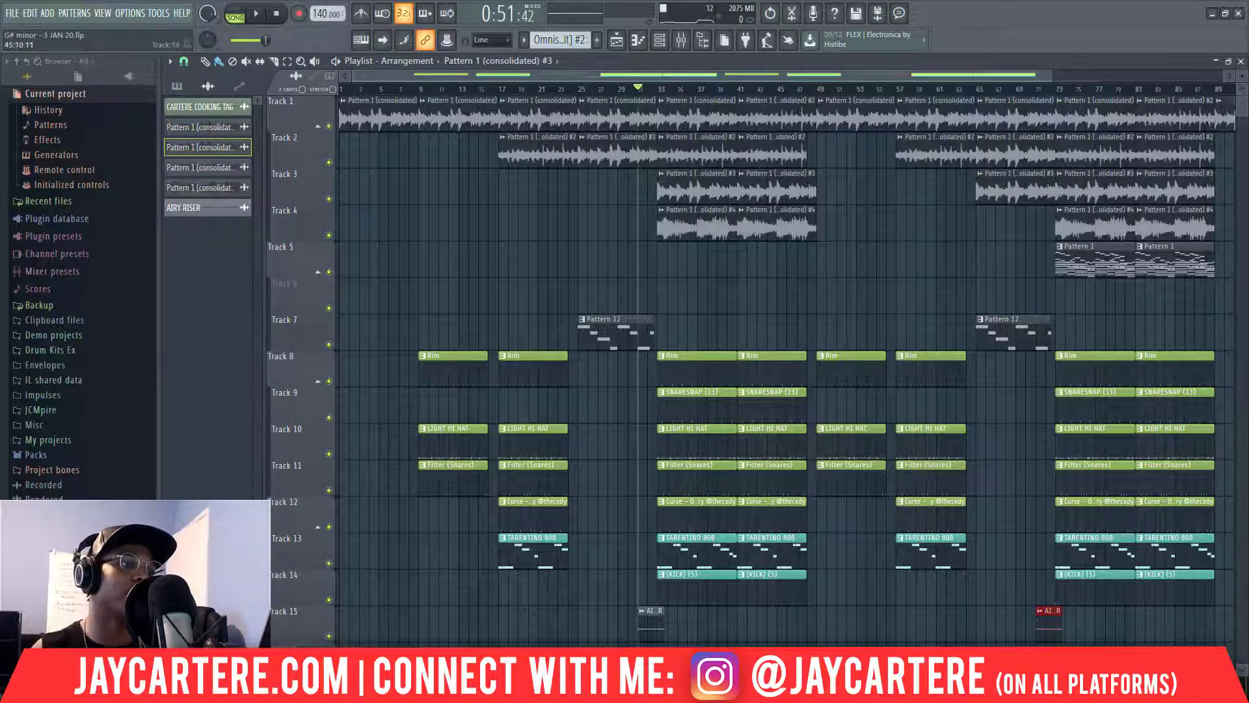
drag(791, 640, 853, 136)
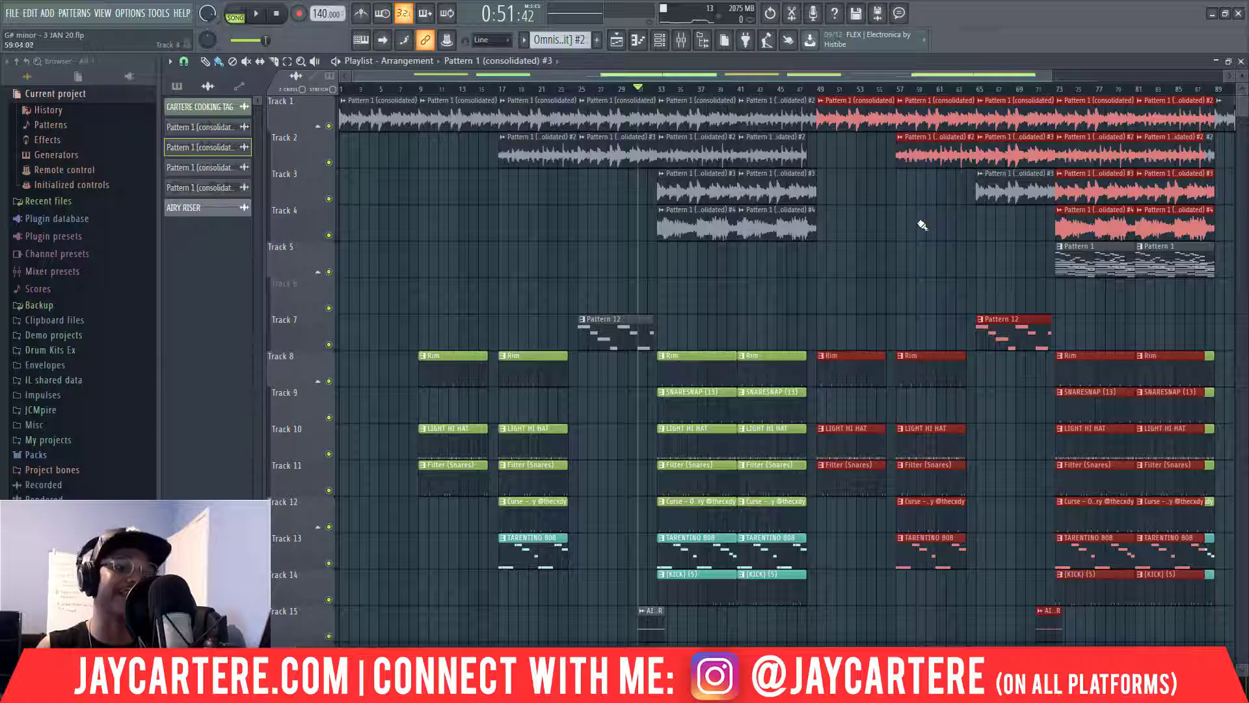
Undo the accidental clip duplication, zoom the playlist out, and make Pattern 1 current.
key(ctrl+z)
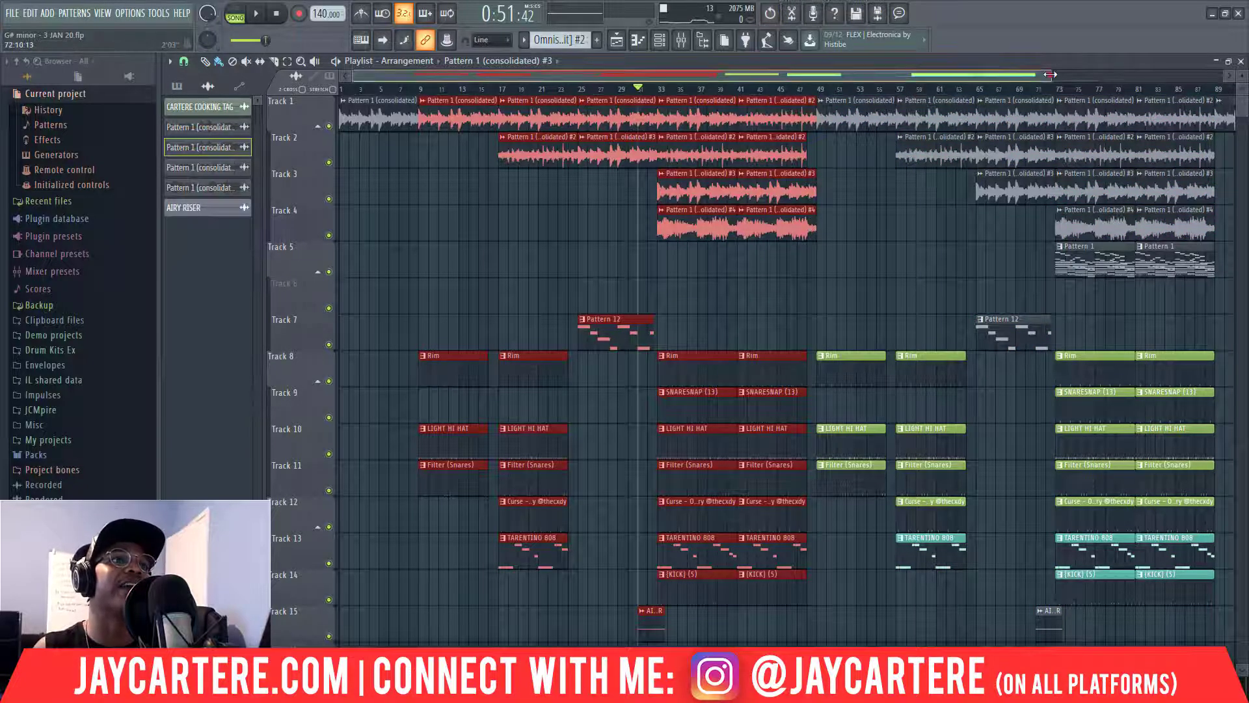
drag(1050, 74, 1048, 70)
click(748, 222)
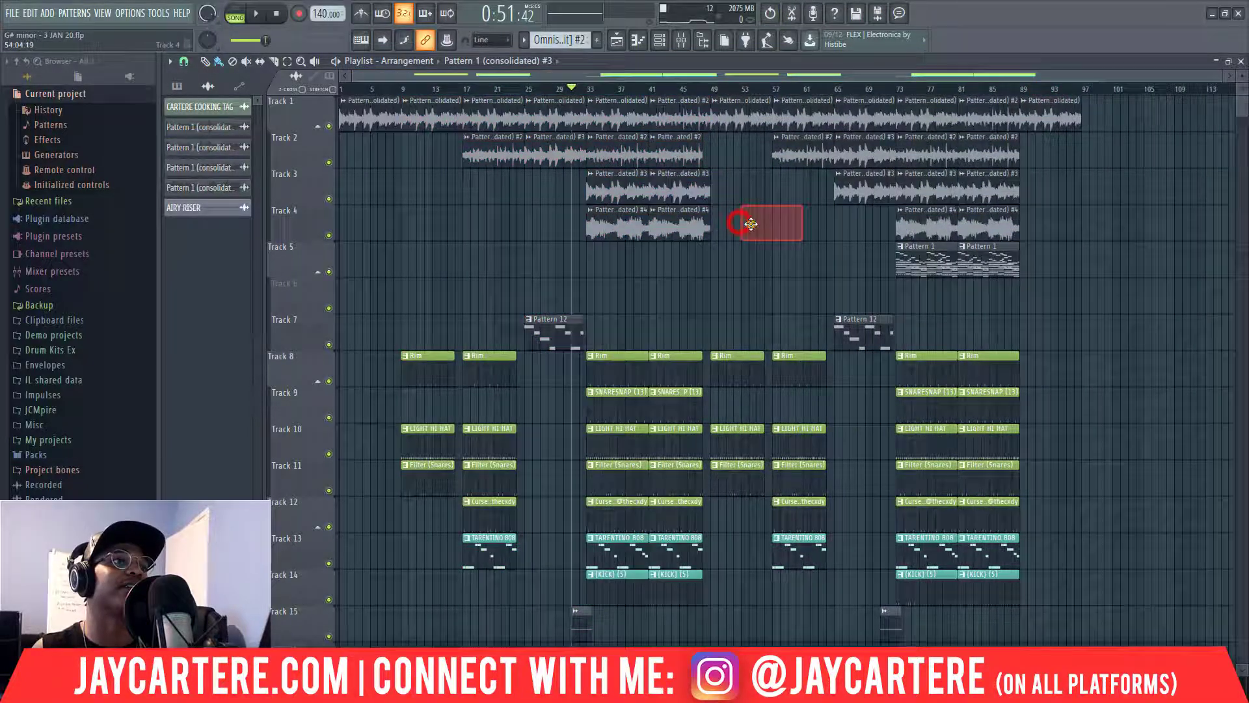
click(1052, 109)
Marquee-select every clip from bar 25 to the end of the song.
scroll(1041, 339, down, 5)
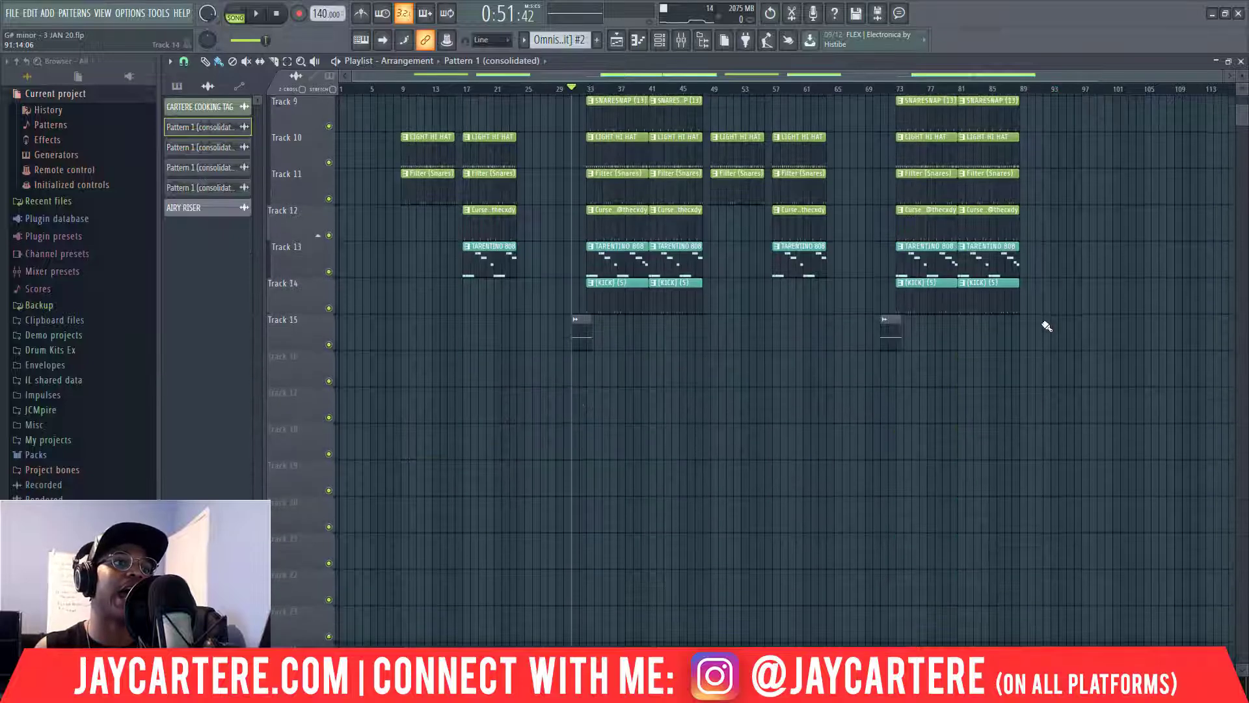
scroll(1015, 355, up, 5)
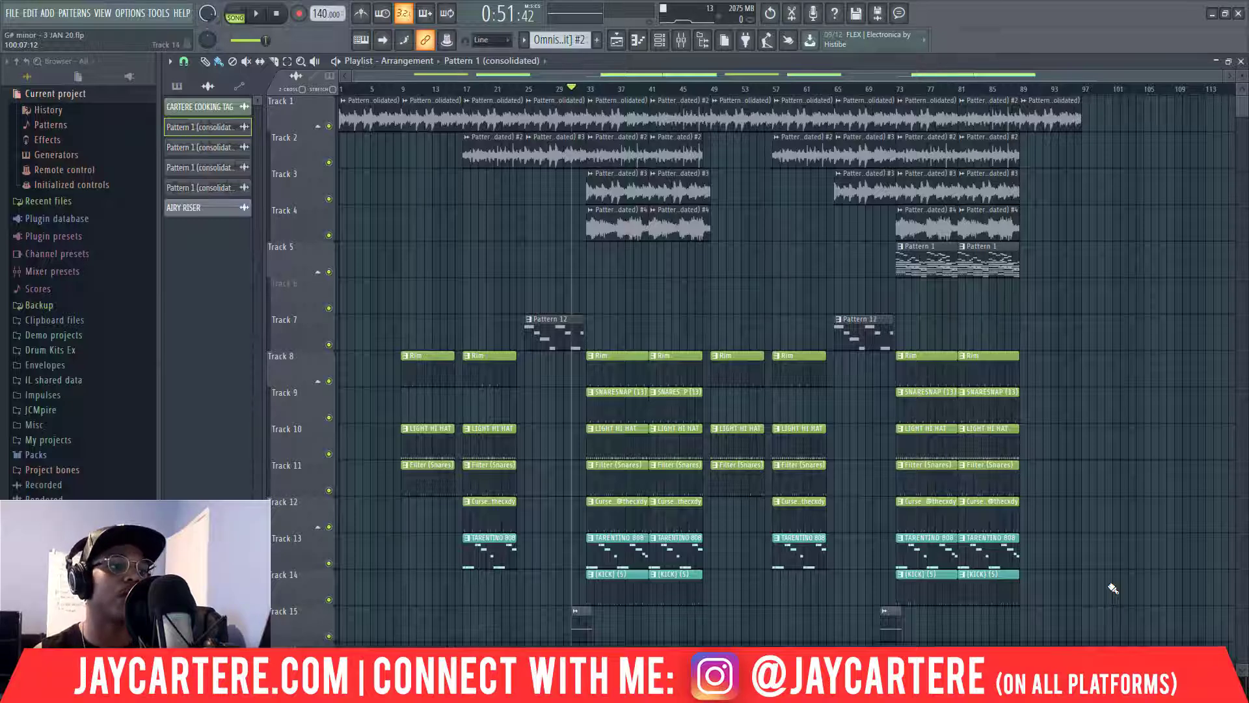
drag(1099, 635, 551, 127)
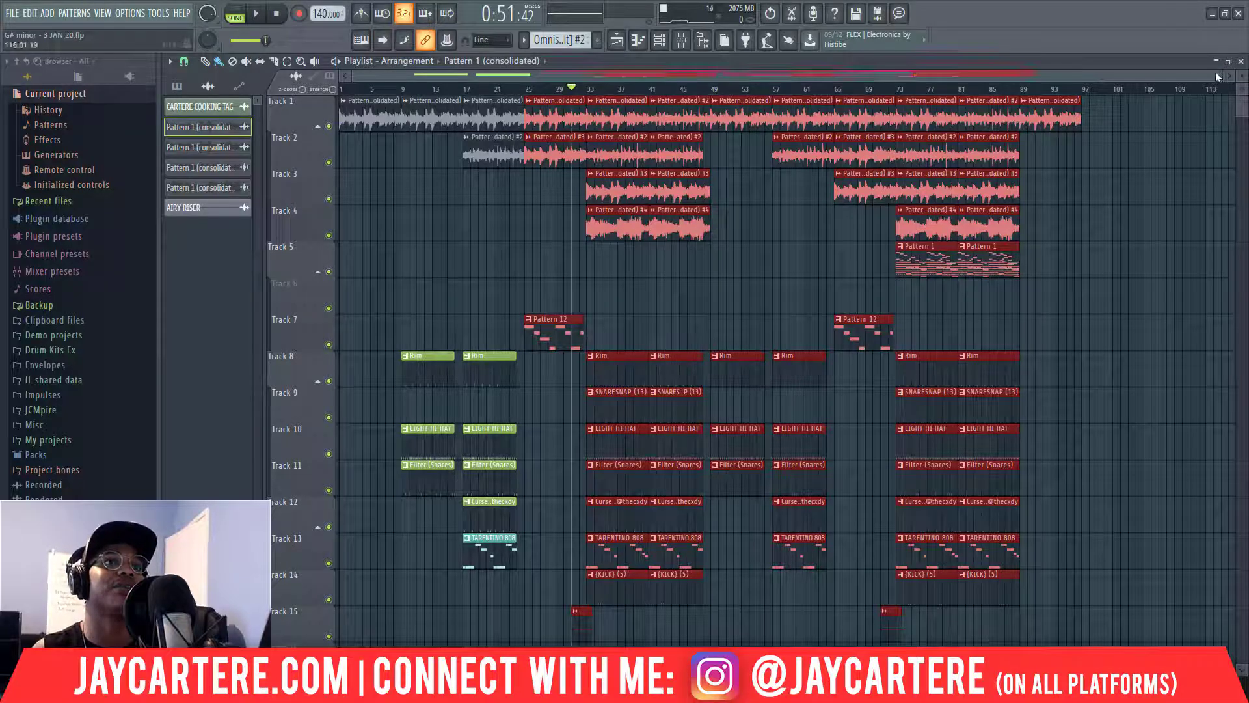
mouse_move(1219, 76)
mouse_down()
mouse_move(871, 76)
mouse_move(1214, 76)
mouse_up()
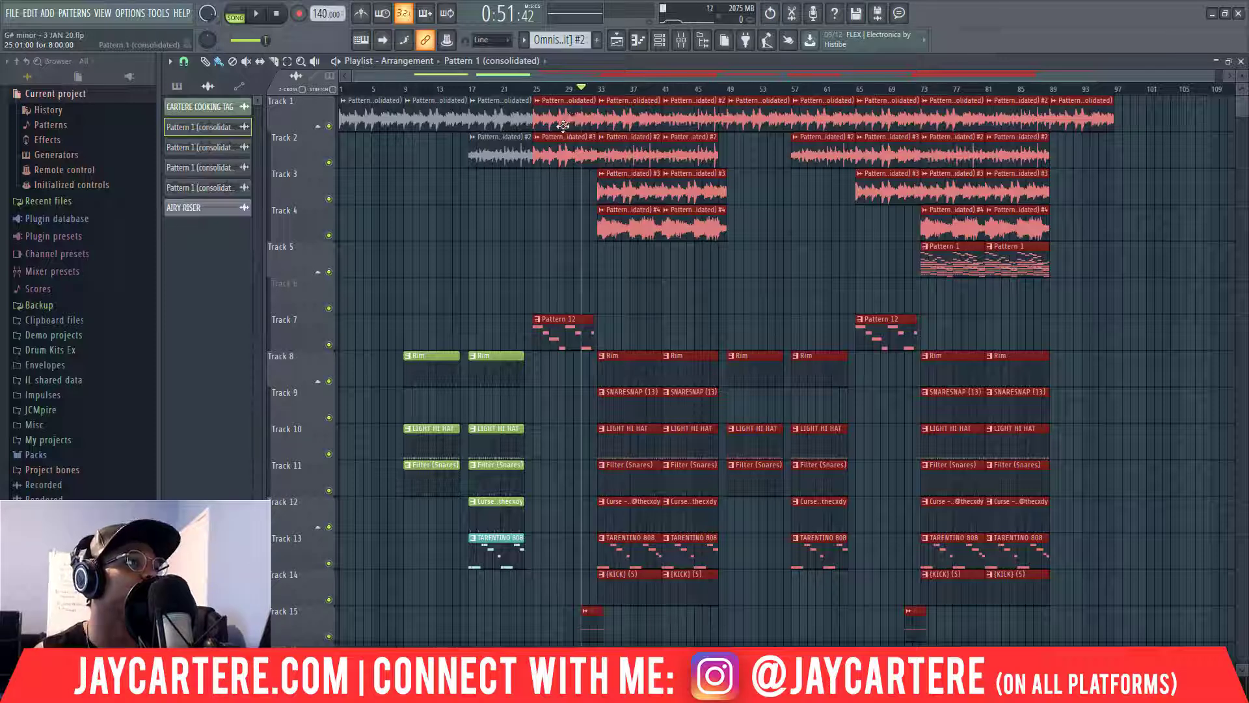
Push every clip from bar 25 about eight bars later and clear a stray Track 5 clip.
drag(562, 124, 630, 123)
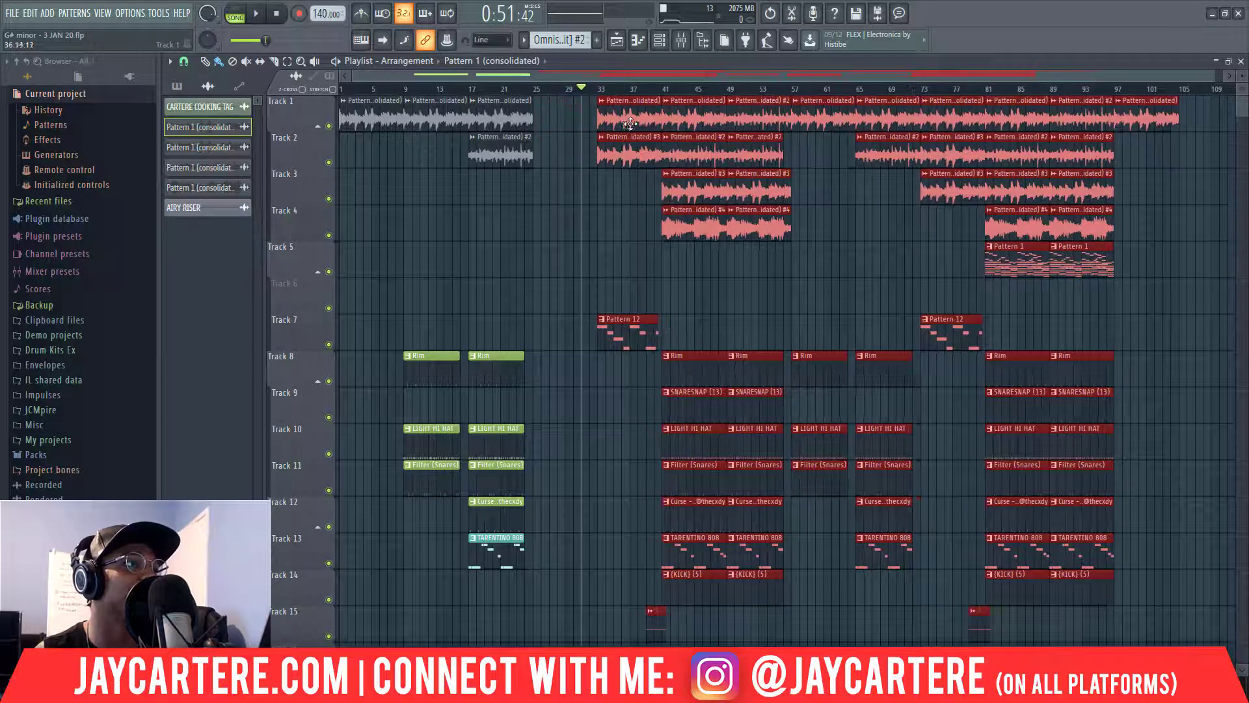
click(534, 261)
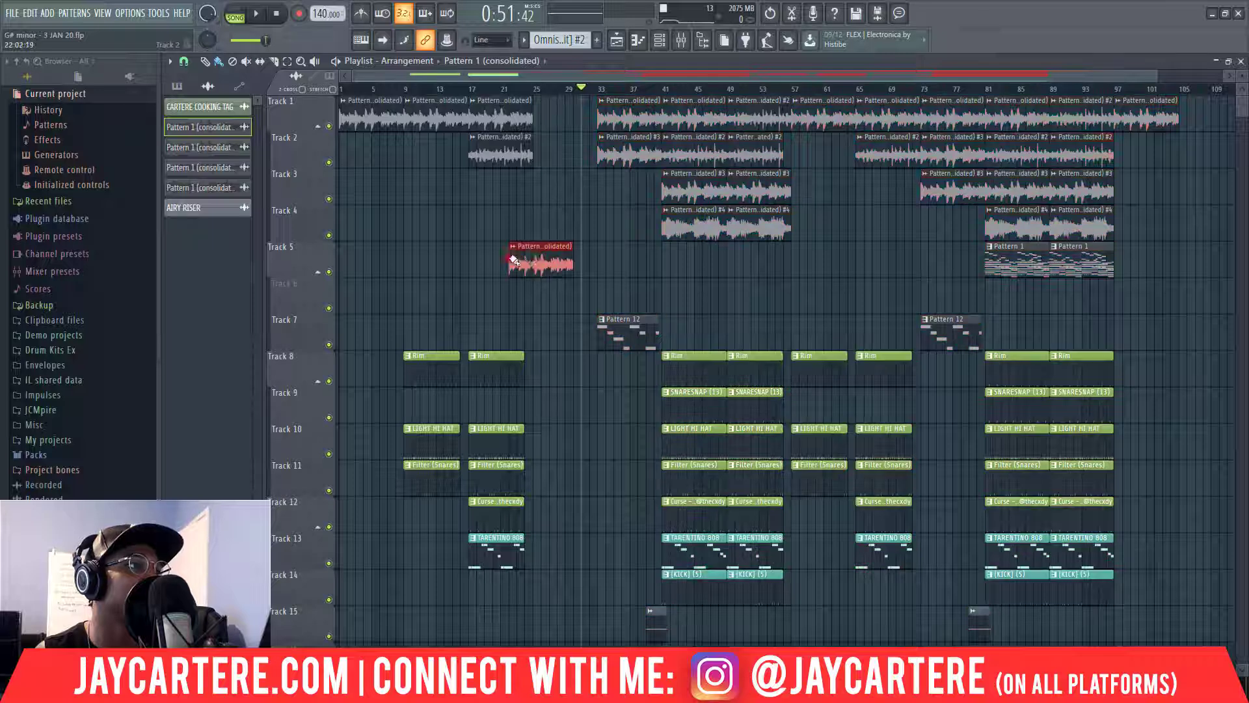
click(543, 260)
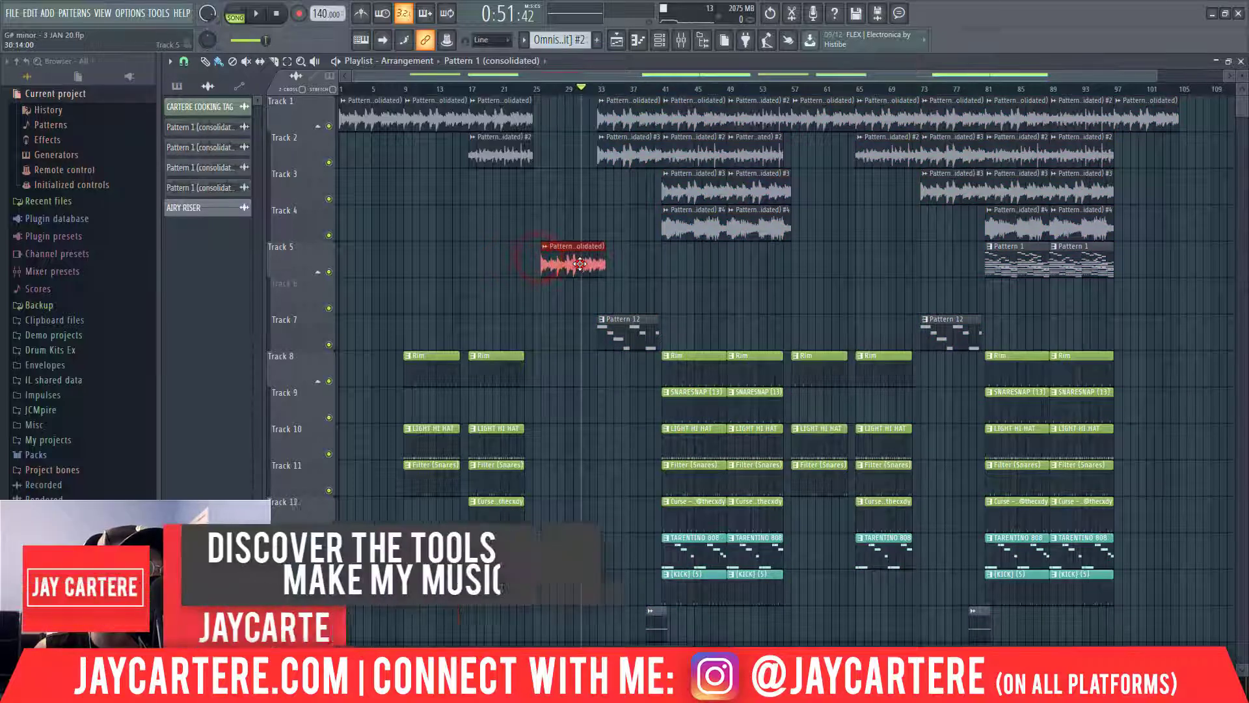
right_click(573, 263)
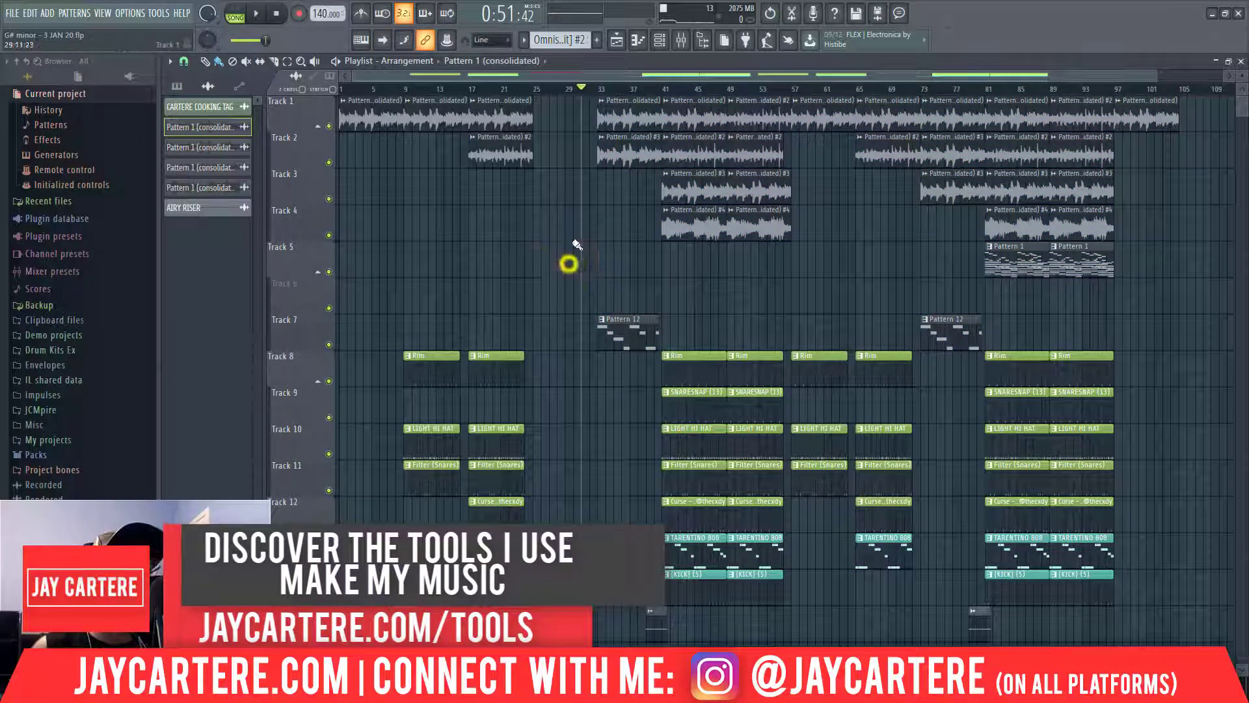
Copy the bar-17 clips on Tracks 1–2 into the new gap at bar 25.
drag(511, 181, 484, 122)
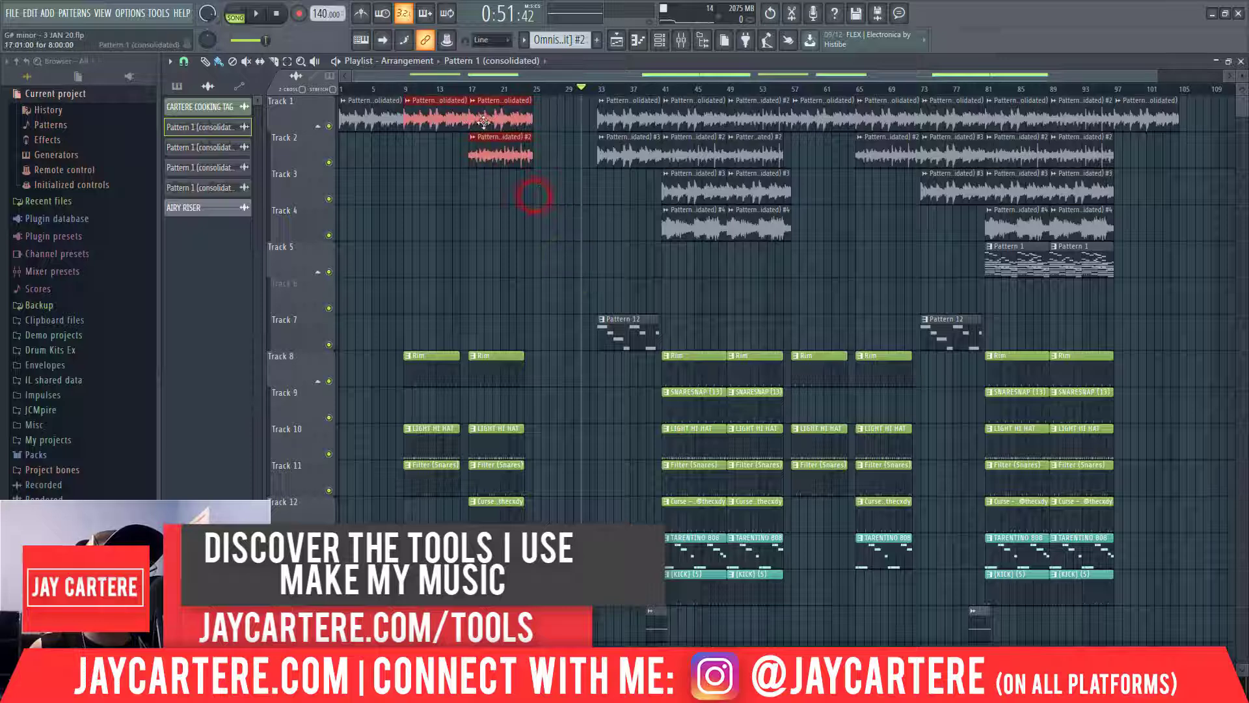
drag(560, 224, 553, 112)
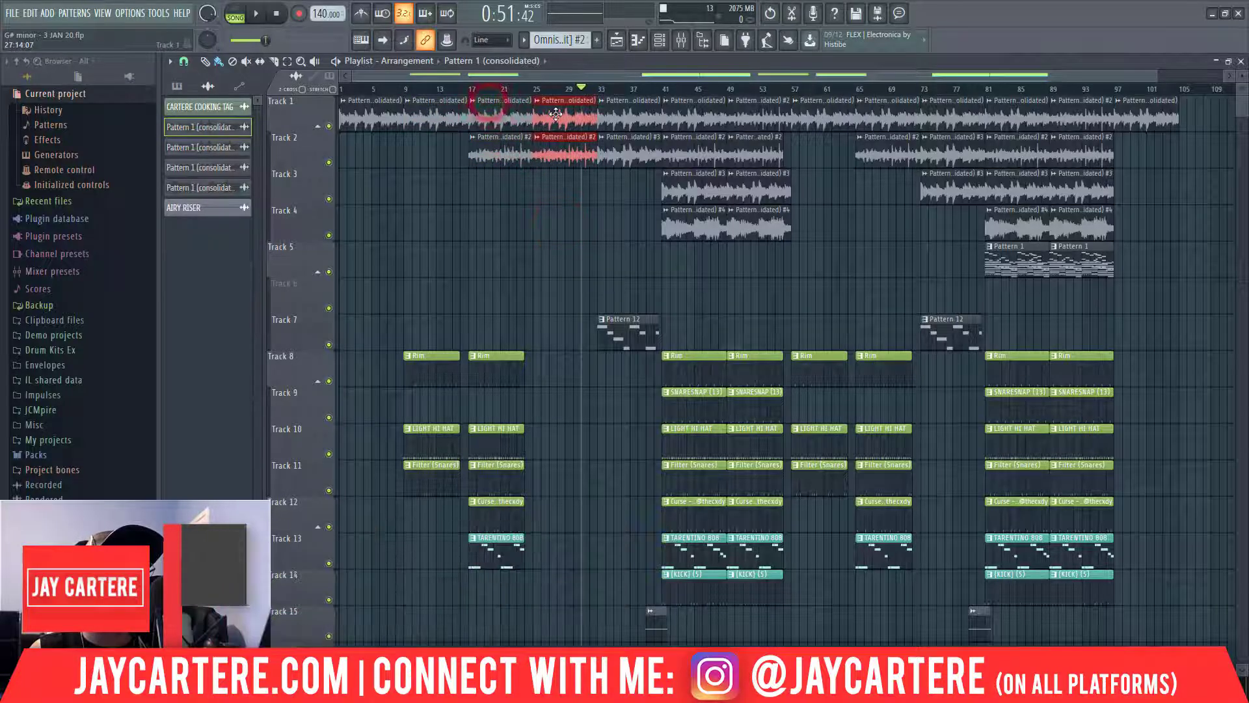
click(557, 209)
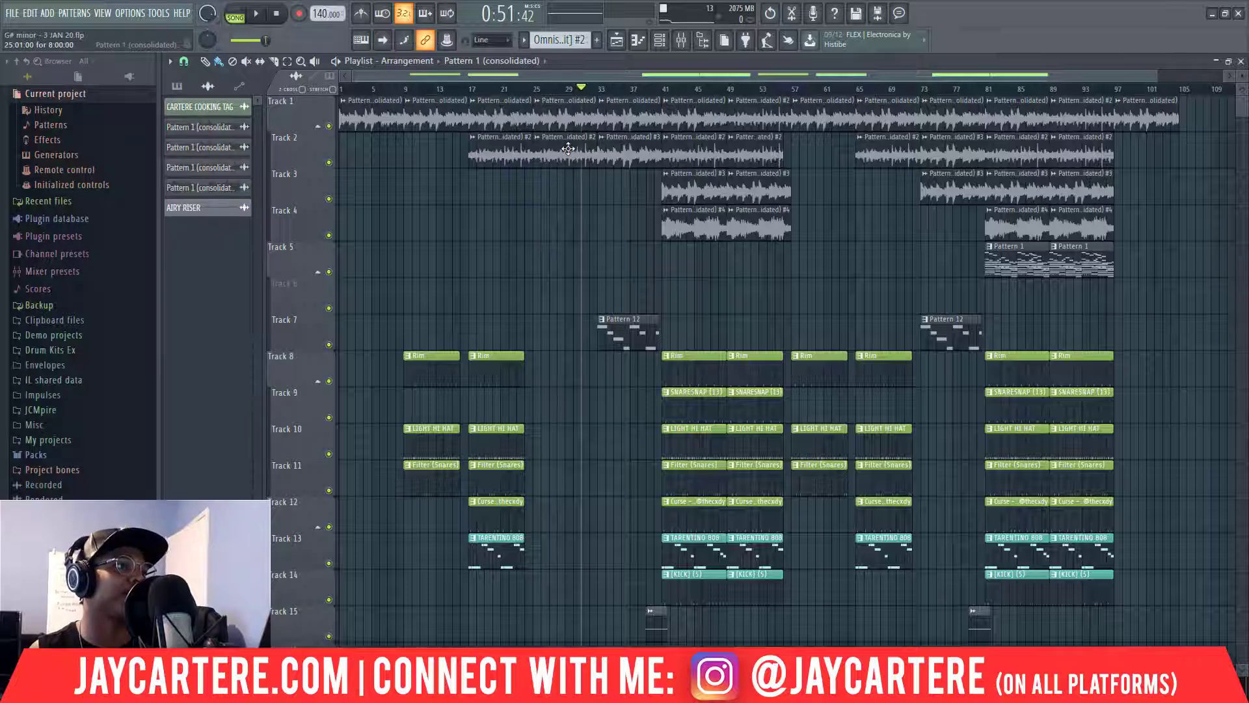
right_click(567, 149)
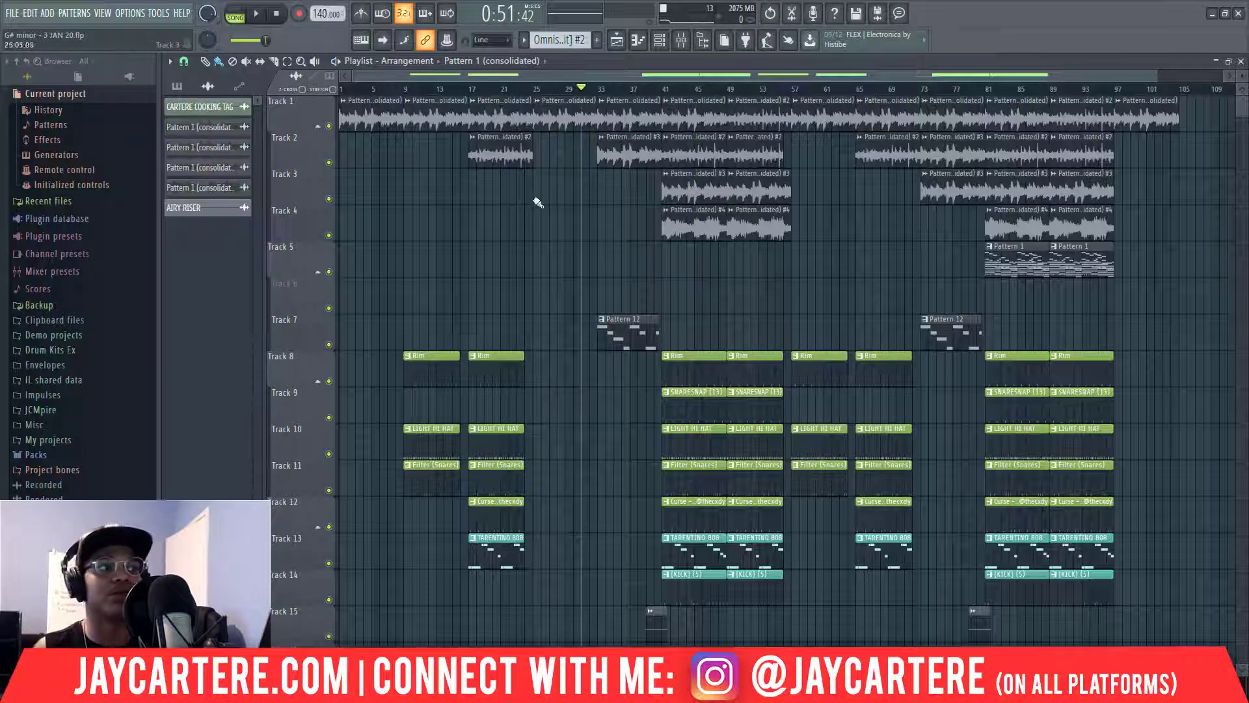
key(ctrl+z)
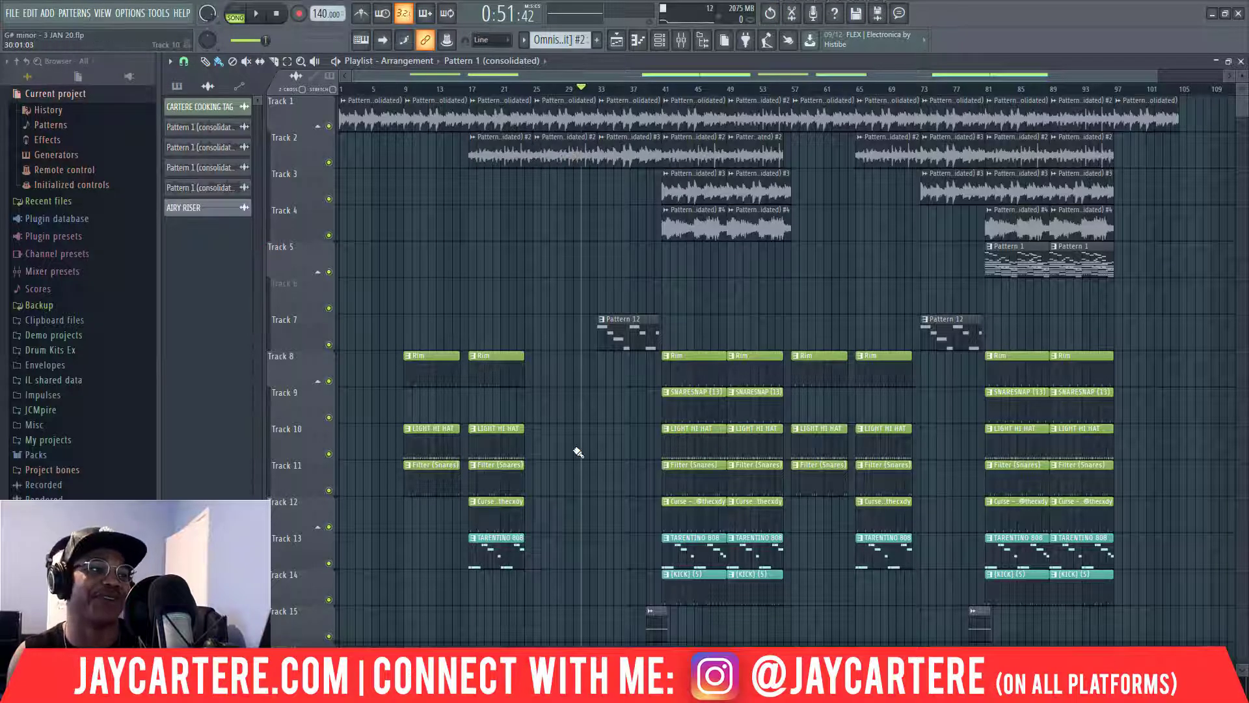
Set playback to start just before bar 25 and delete the TARENTINO 808 copy there.
drag(541, 548, 545, 379)
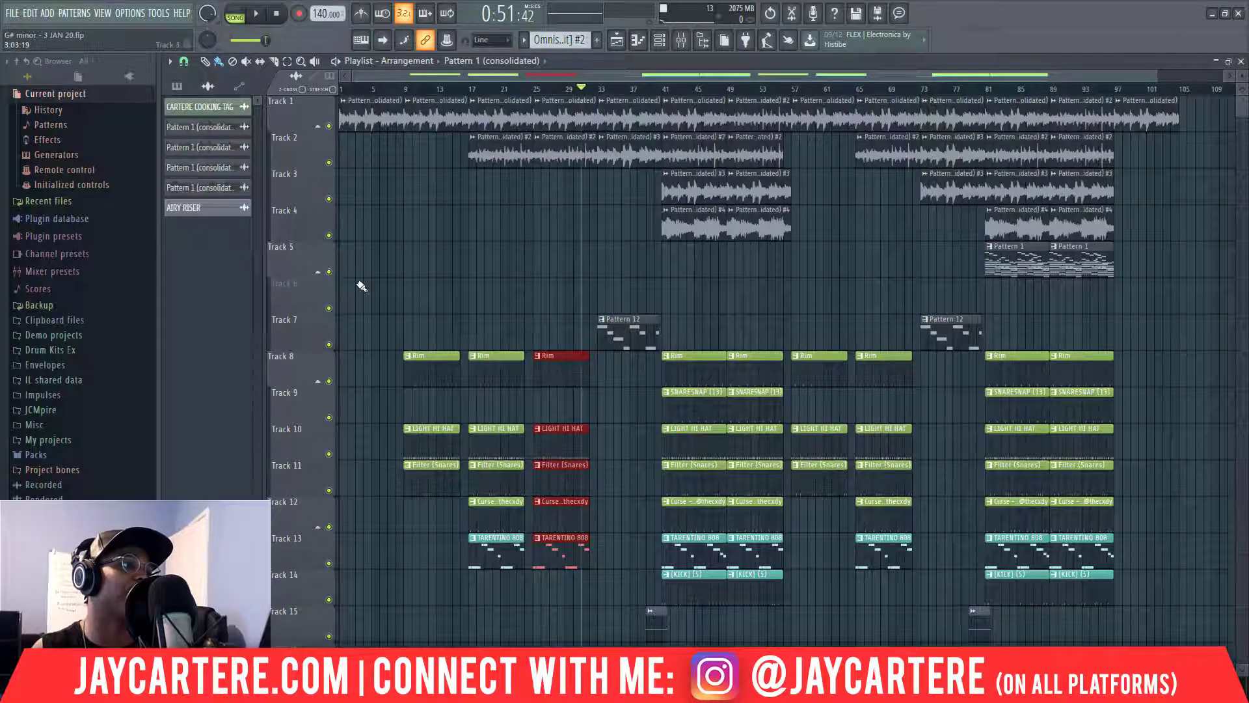
drag(415, 87, 534, 86)
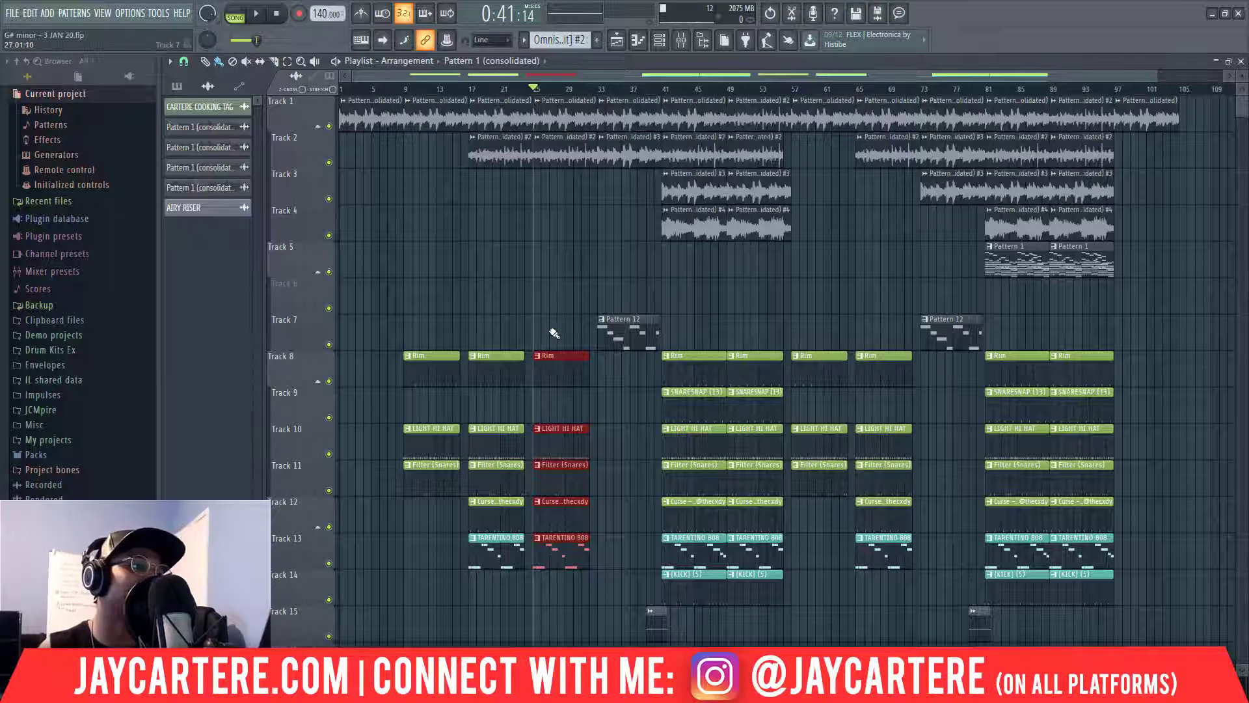
mouse_move(532, 93)
mouse_down()
mouse_move(513, 91)
mouse_move(529, 95)
mouse_up()
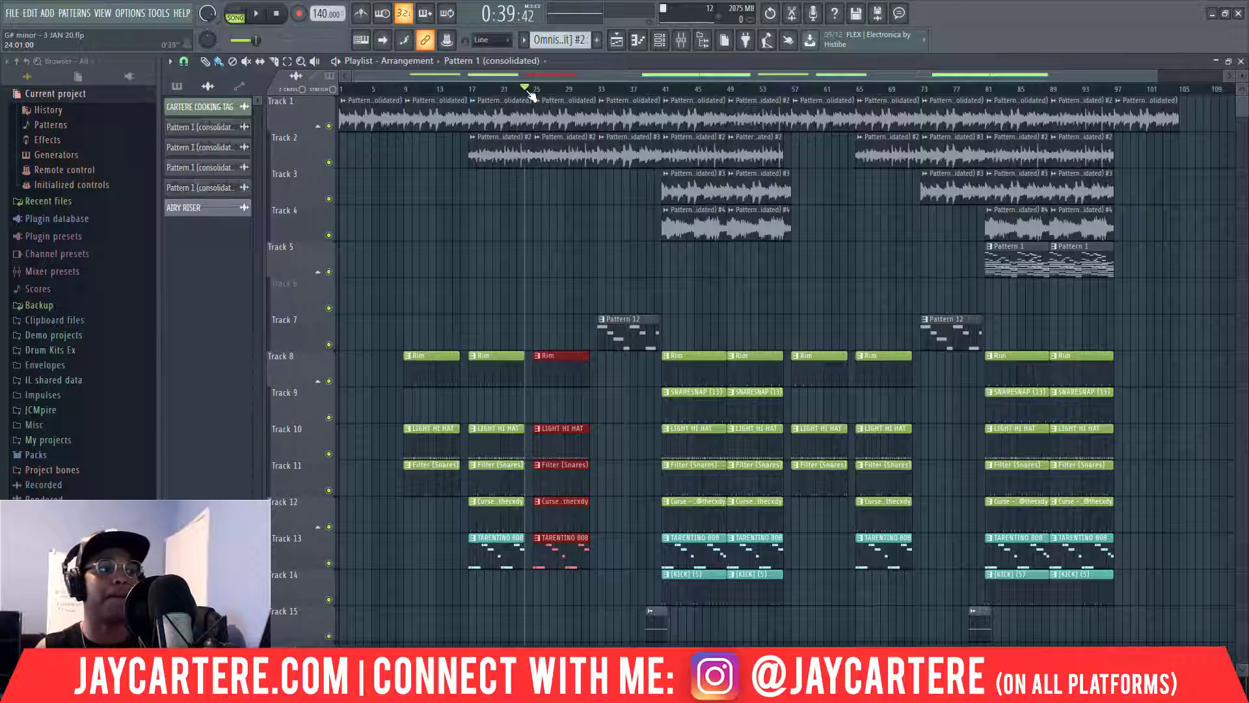
right_click(557, 555)
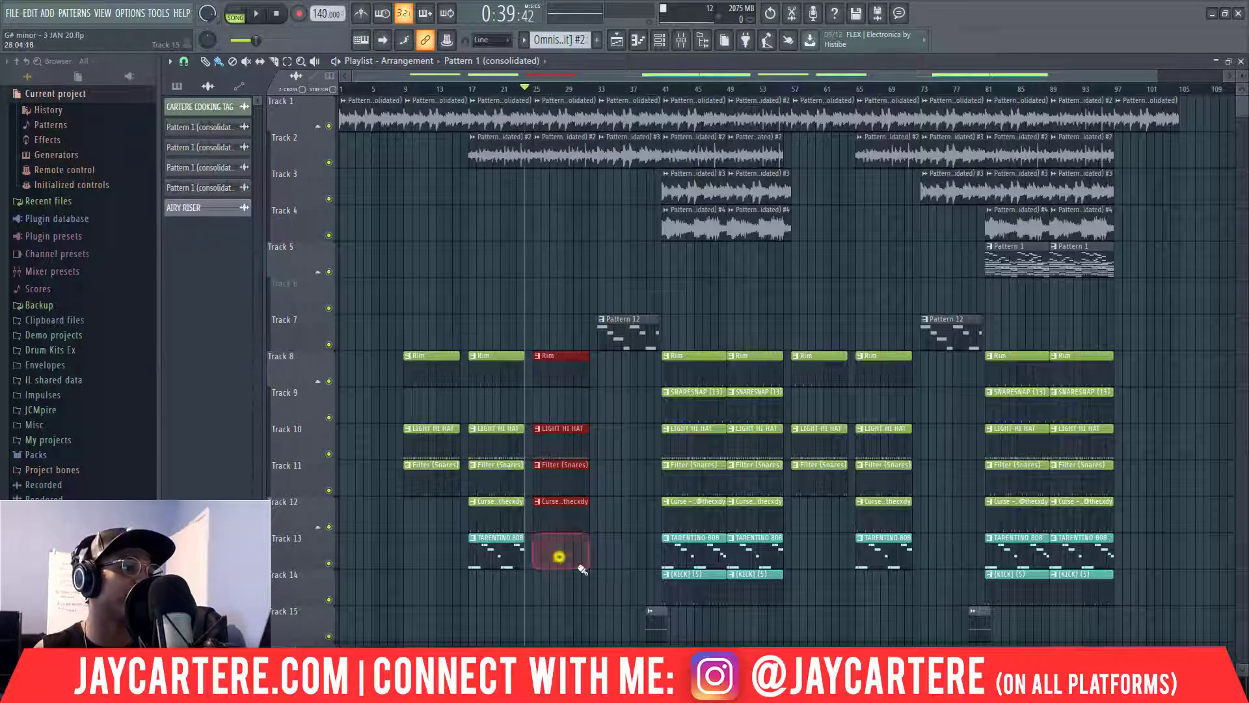
Audition a KICK clip on Track 14 at bar 25, then swap it for TARENTINO 808 on Track 13.
click(697, 588)
click(541, 589)
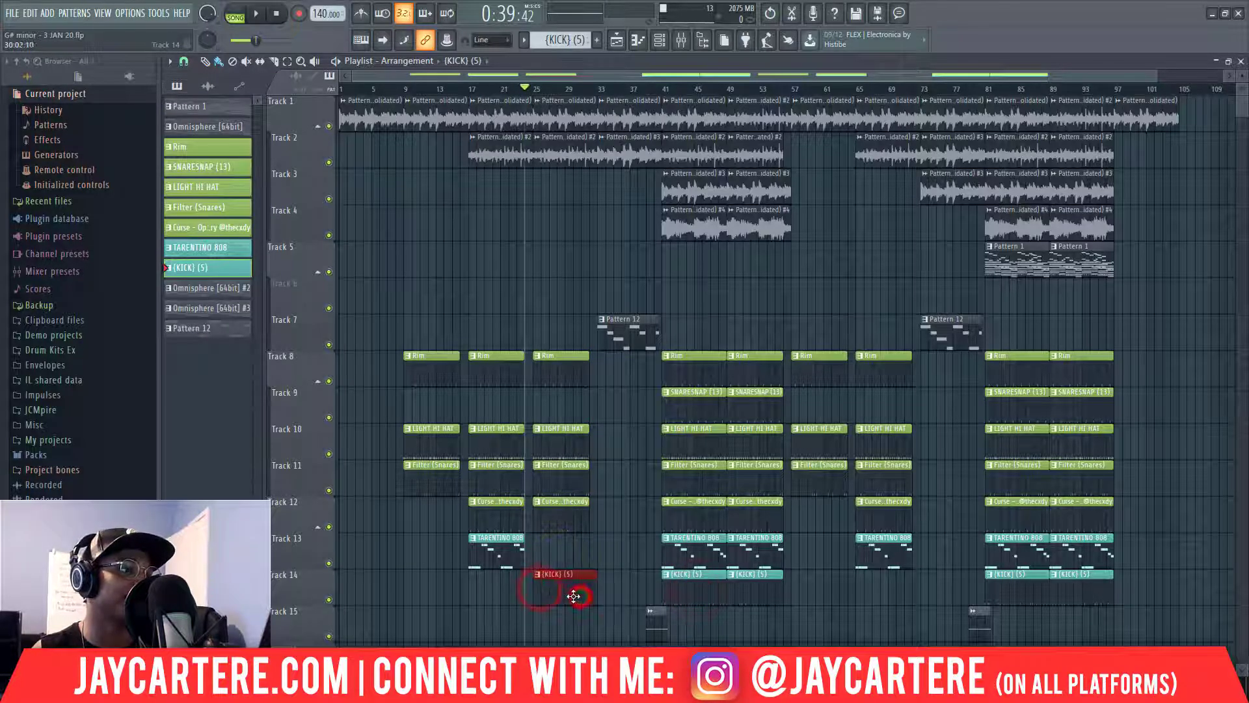
key(space)
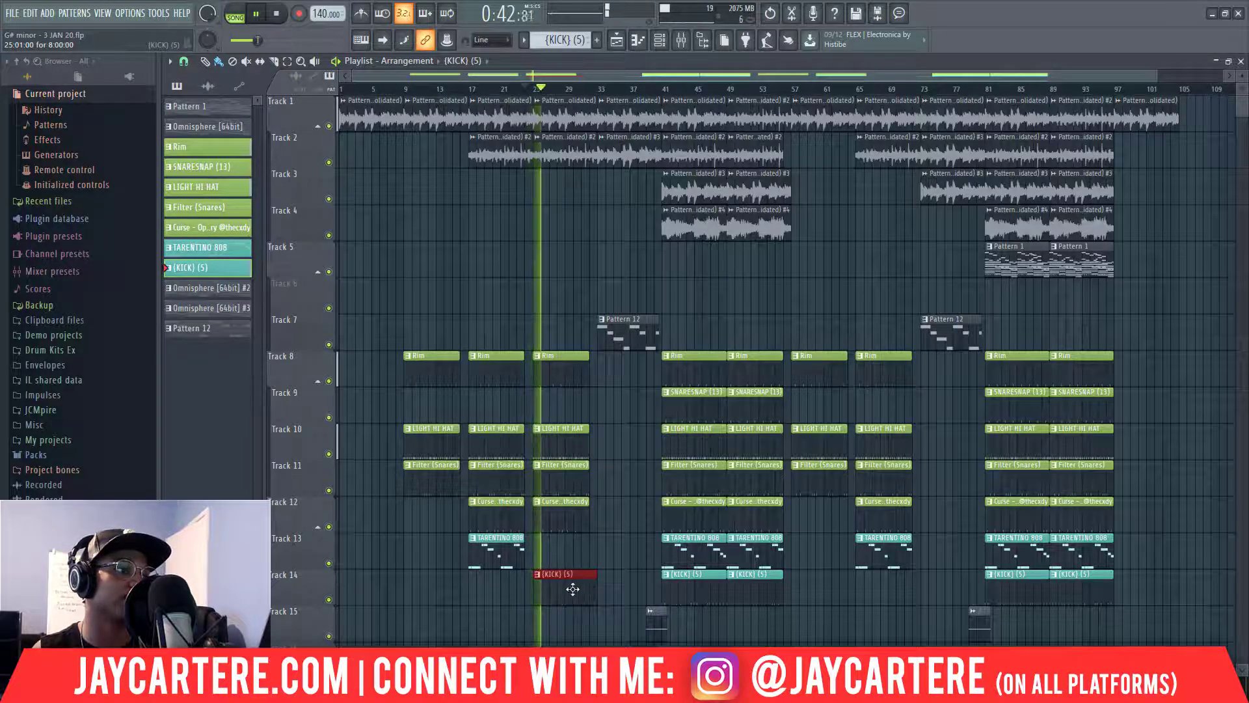
key(space)
right_click(573, 589)
click(670, 554)
click(543, 551)
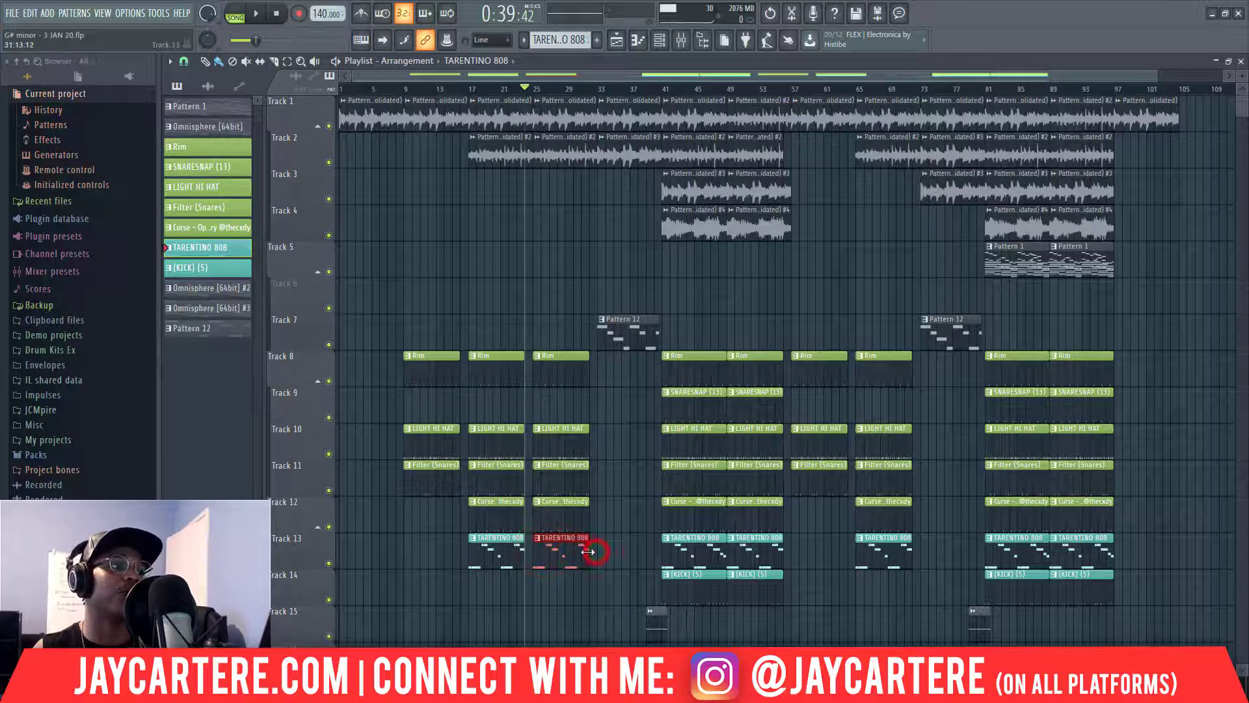
During playback, delete Track 5's Pattern 1 clips and erase the bar-25 drum clips.
key(space)
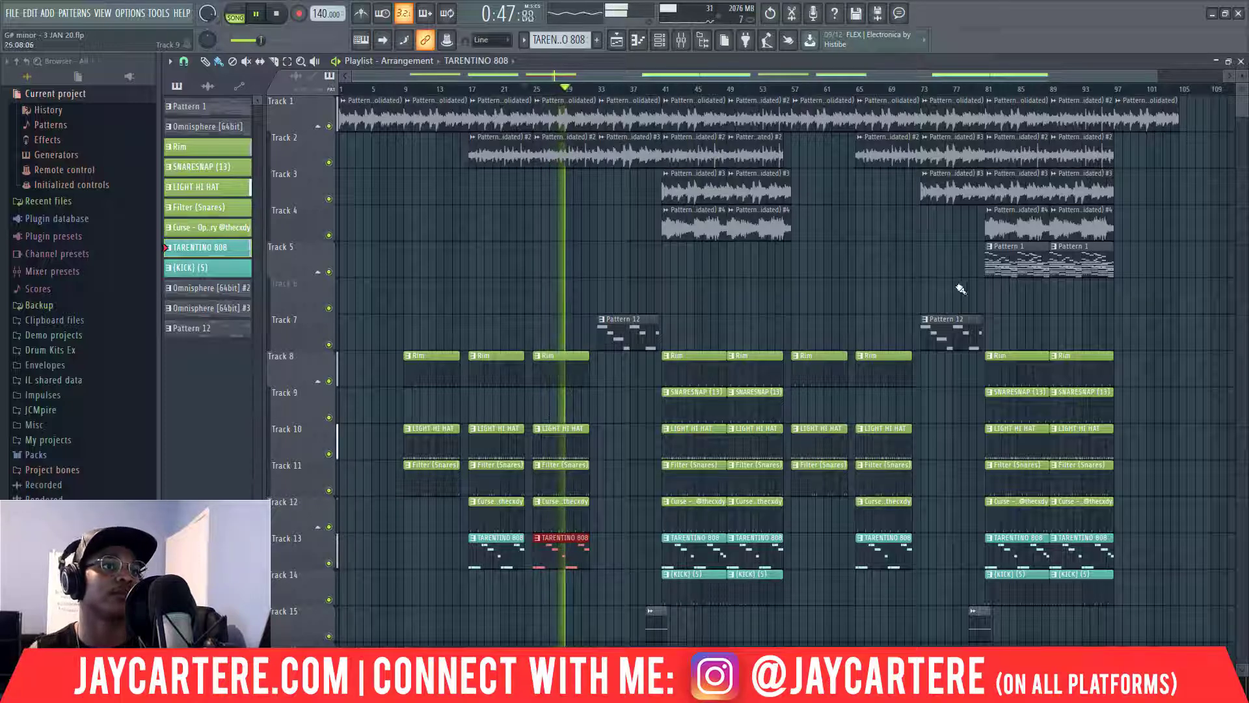
right_click(1005, 261)
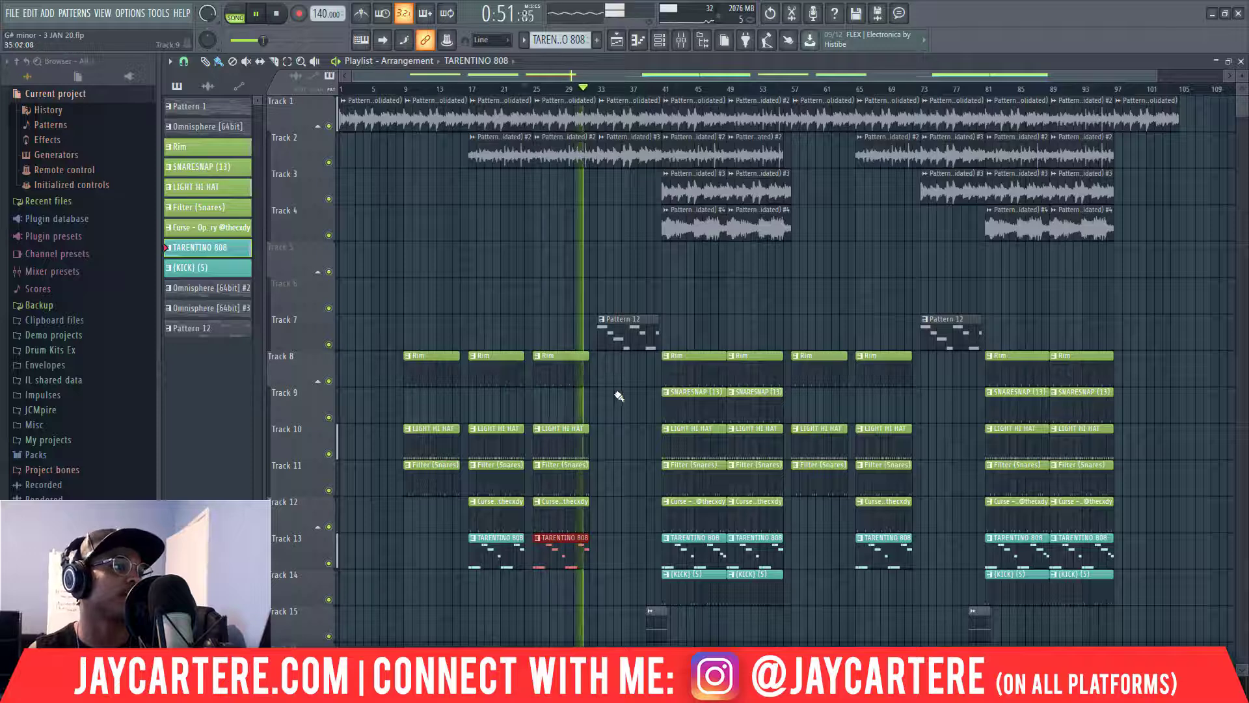
key(space)
right_click(560, 313)
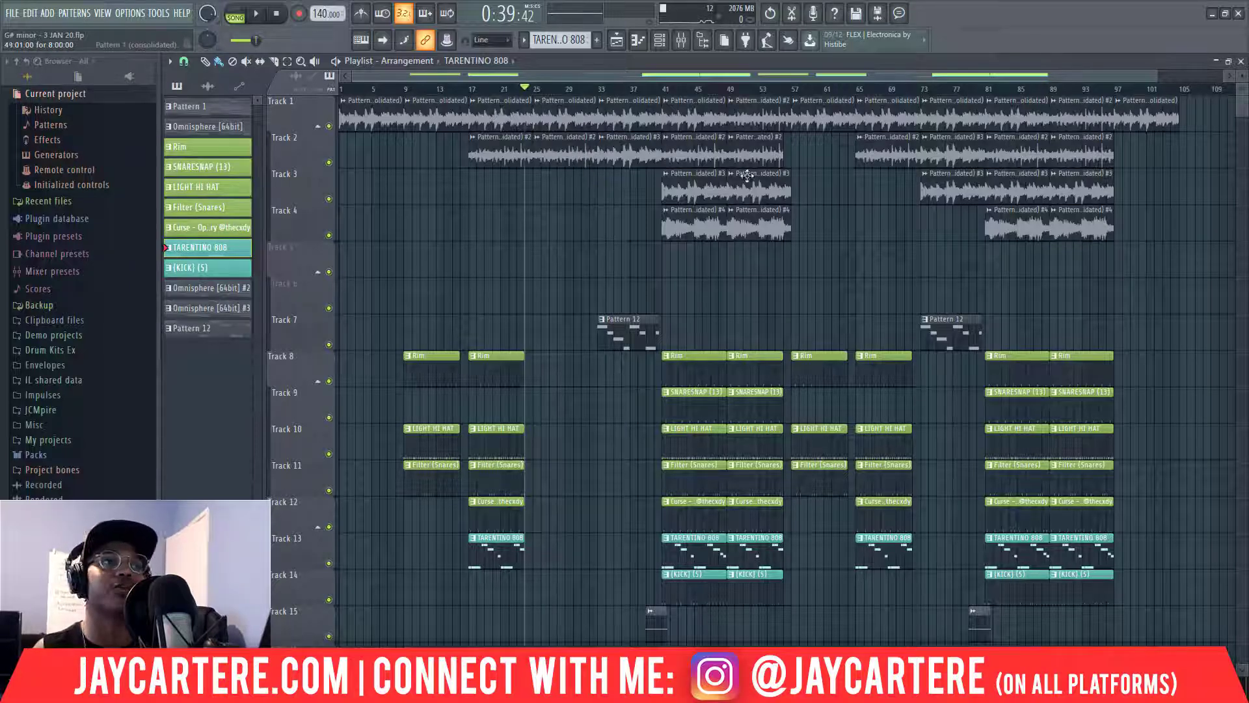
Paint a copy of the Track 4 audio clip at bar 25.
drag(838, 258, 657, 170)
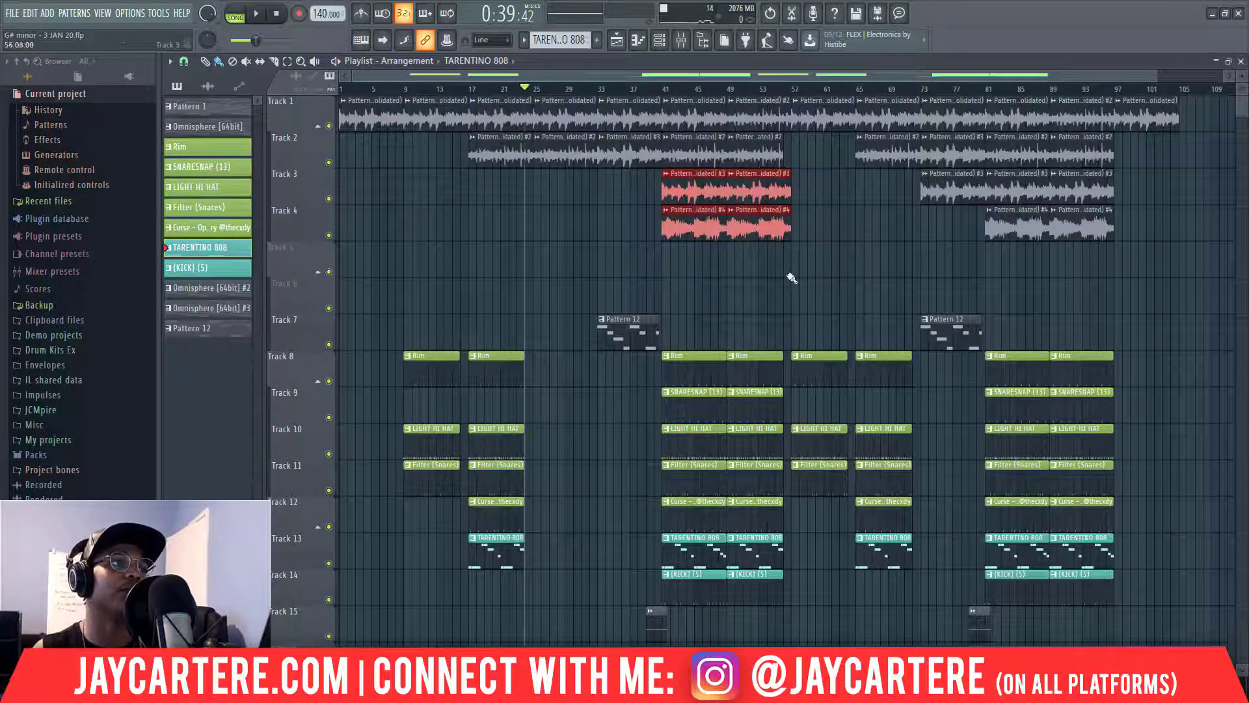
click(803, 287)
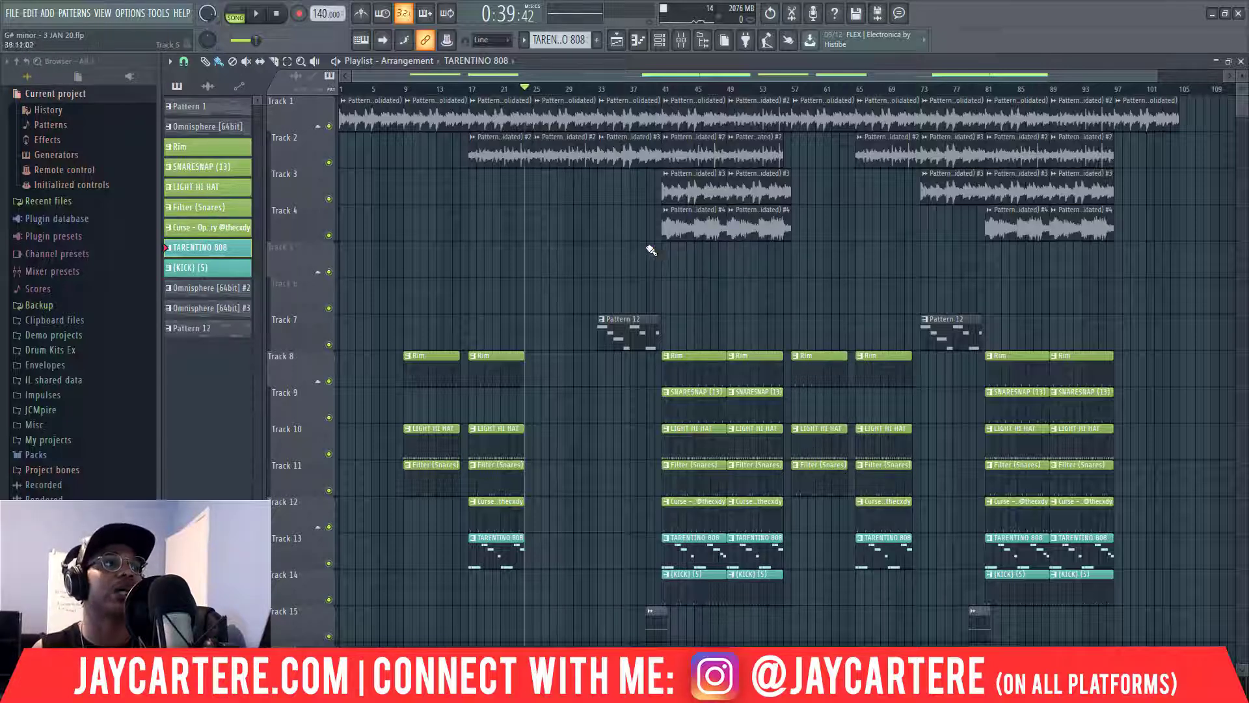
click(683, 224)
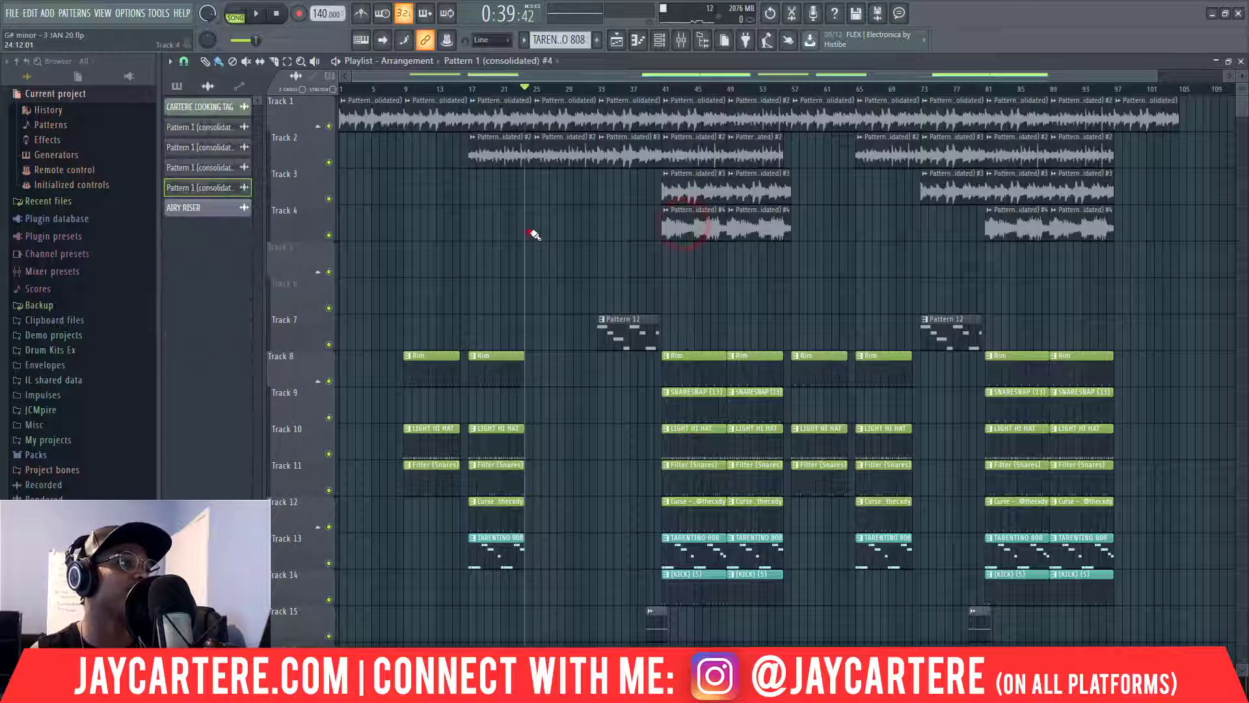
click(533, 234)
Delete Track 2's bar-25 clip, fill bar 25 with drum-clip copies, and play the section.
right_click(566, 149)
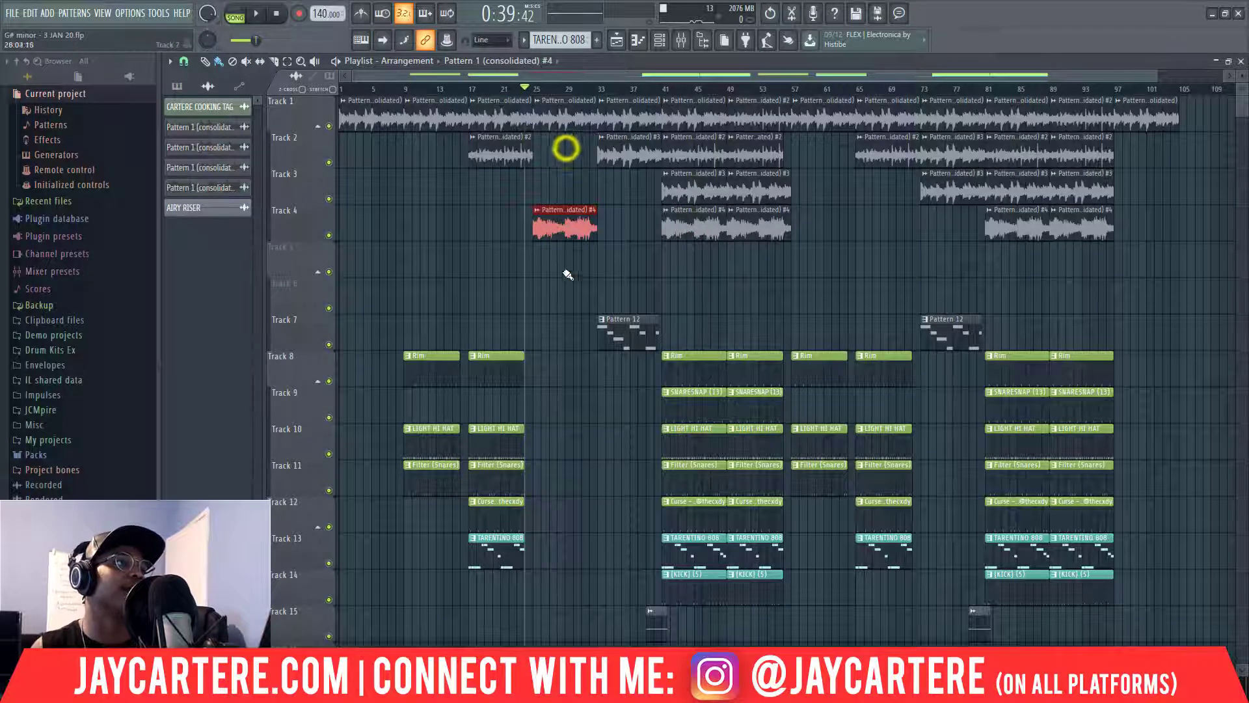
drag(576, 554, 551, 377)
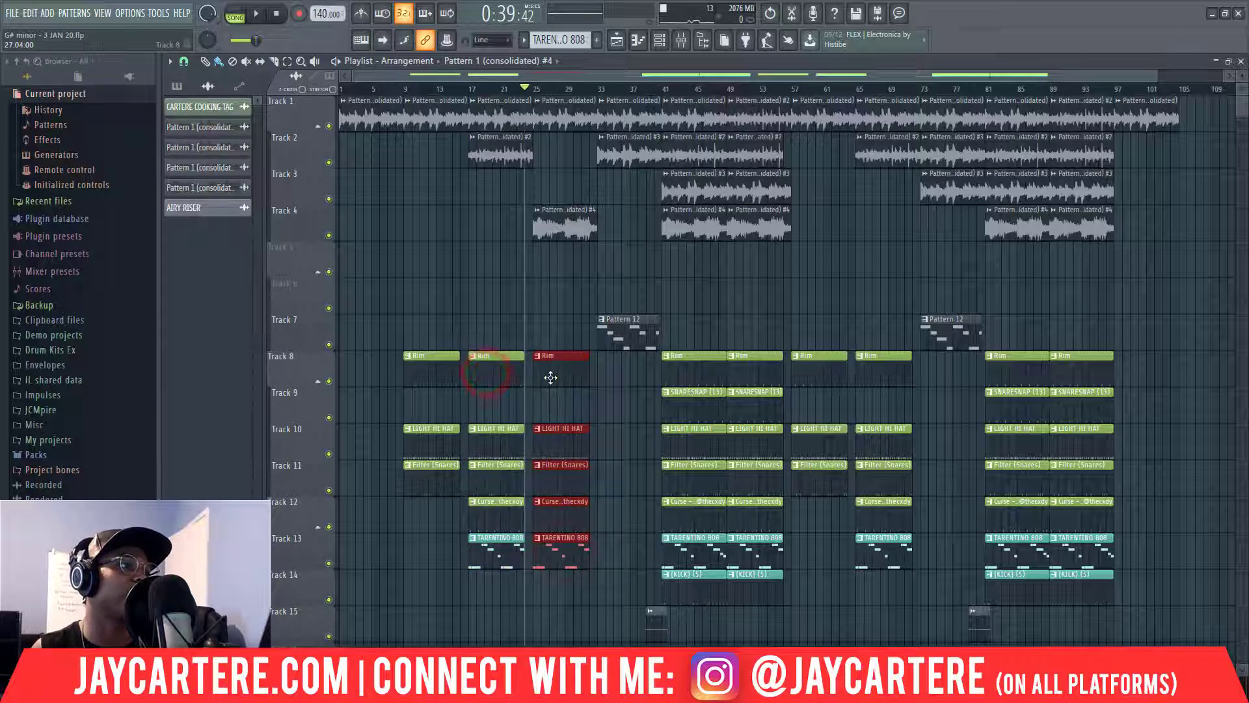
key(space)
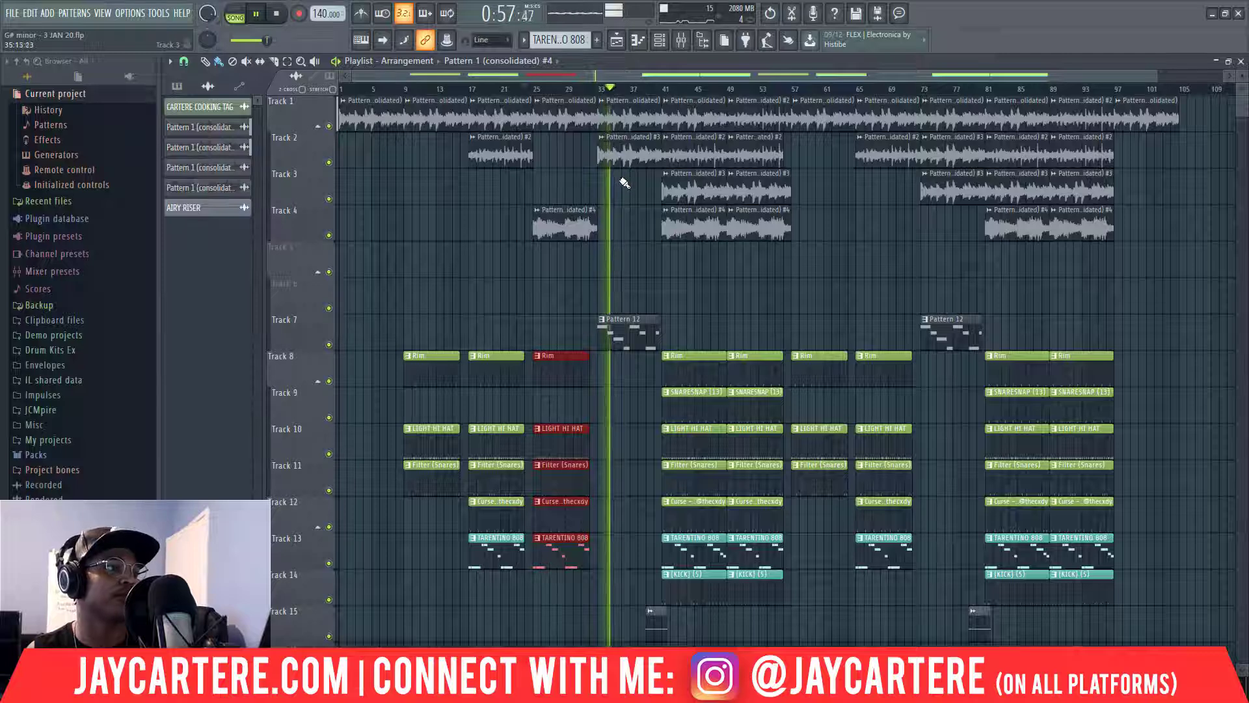
key(space)
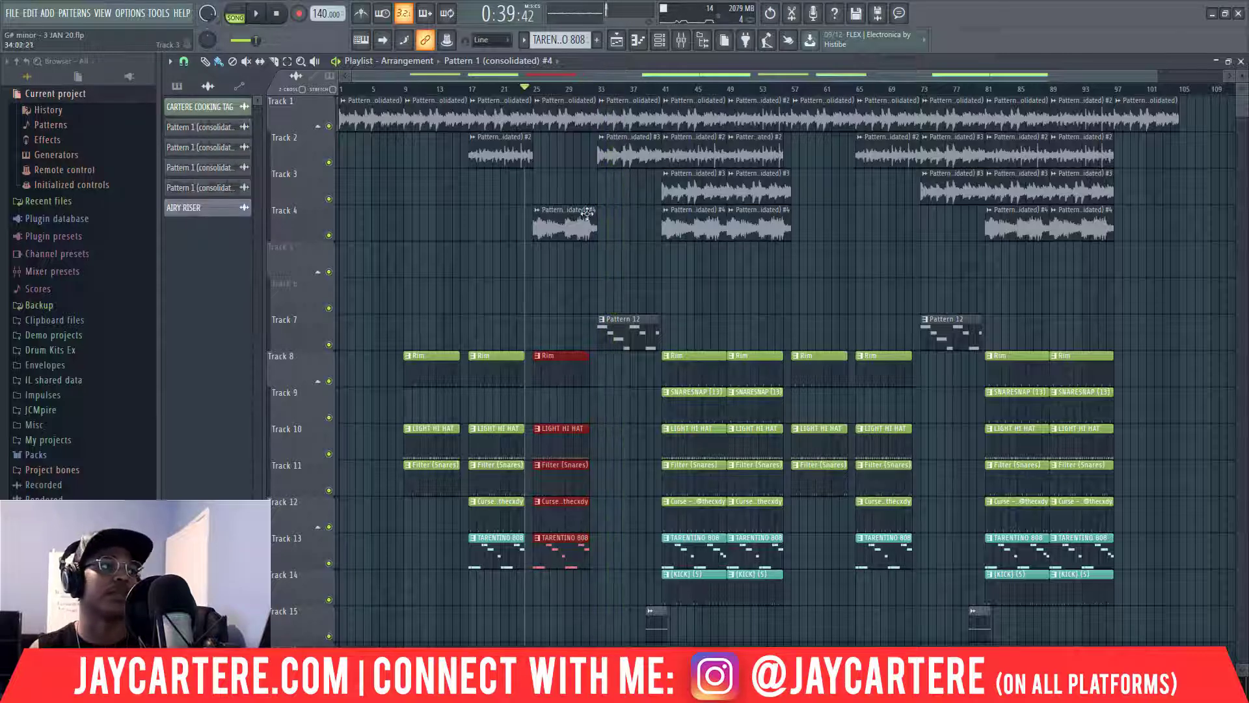
Erase the bar-25 Track 4, drum, Curse, TARENTINO 808 and Track 1 clips.
right_click(560, 200)
right_click(567, 501)
right_click(572, 550)
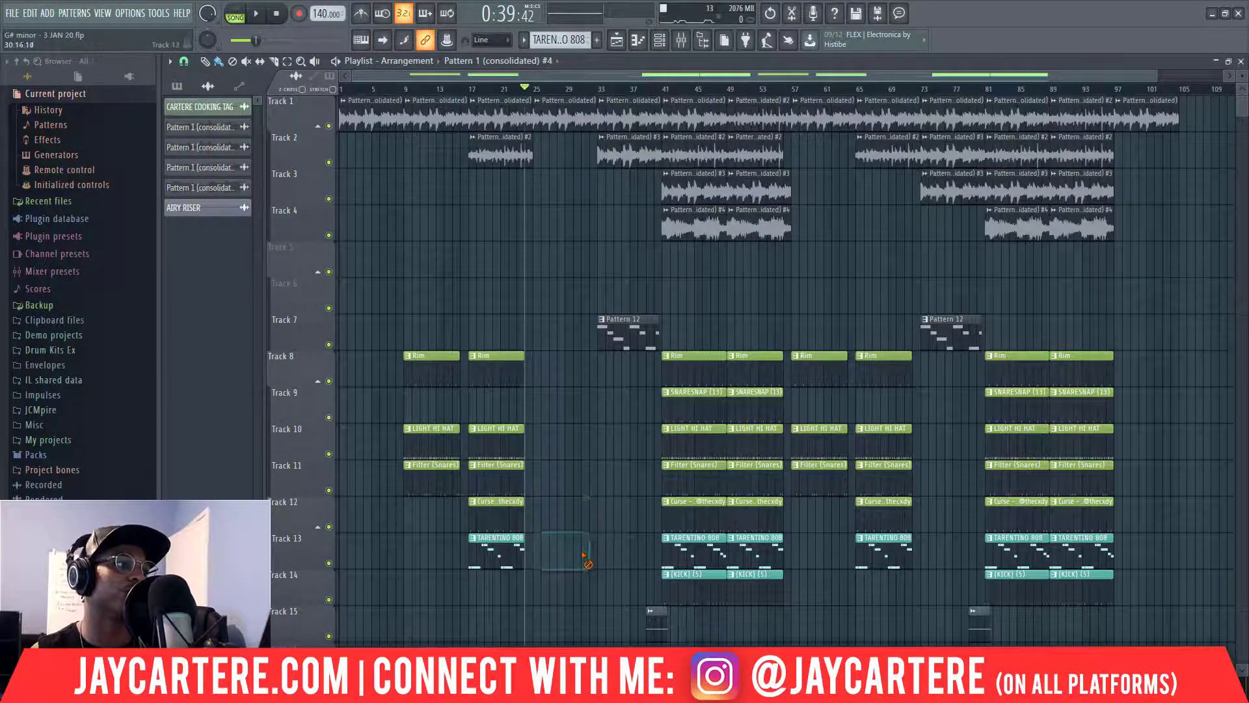
right_click(558, 117)
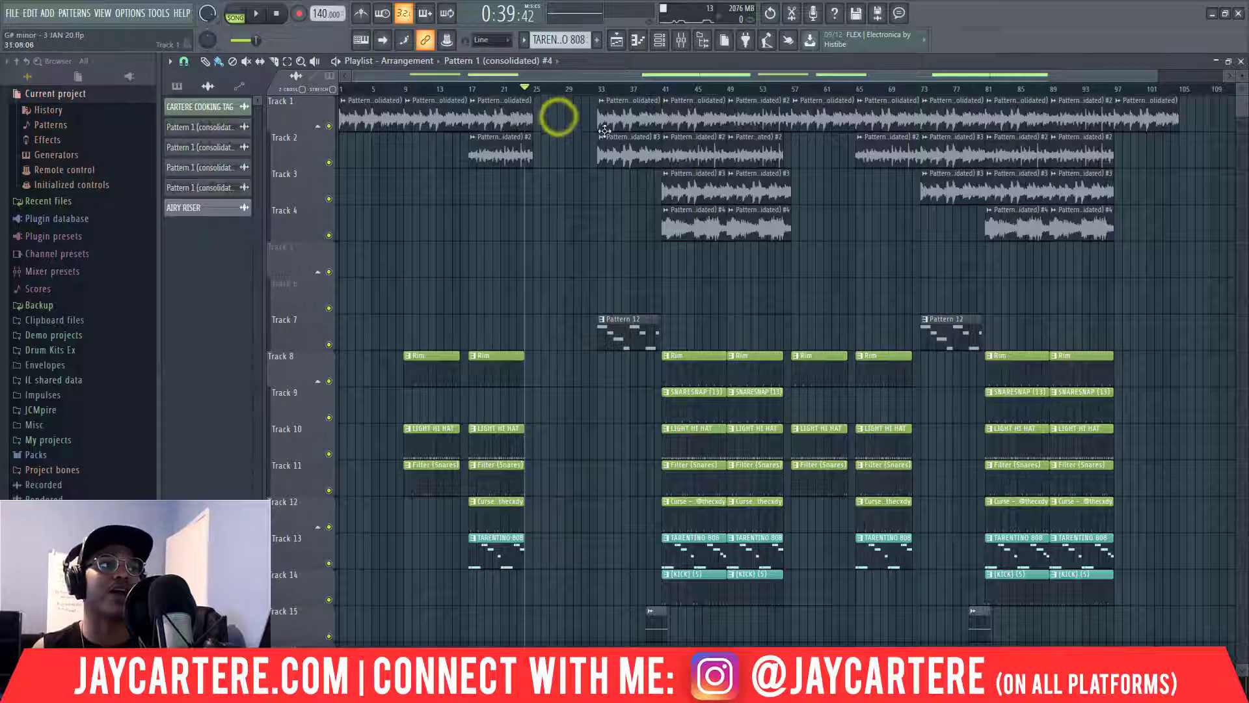
Move every clip from bar 33 onward left to bar 25 and deselect them.
drag(830, 417, 1217, 627)
drag(626, 114, 564, 121)
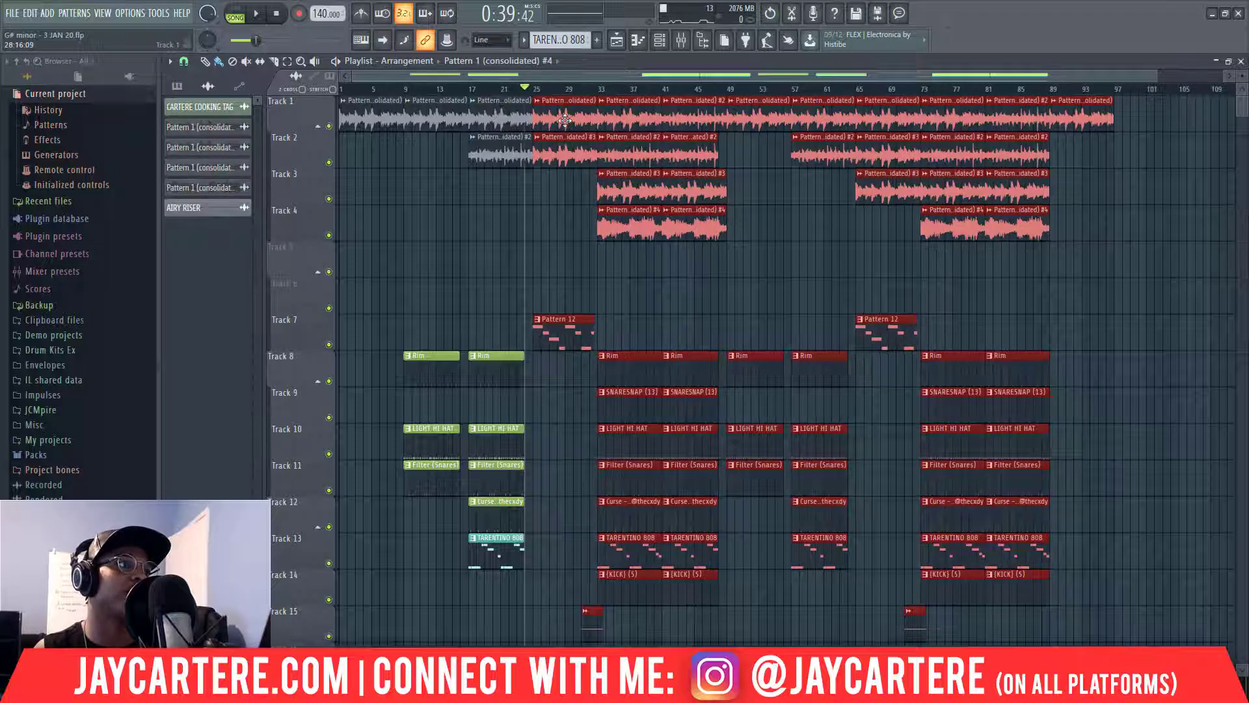
click(665, 287)
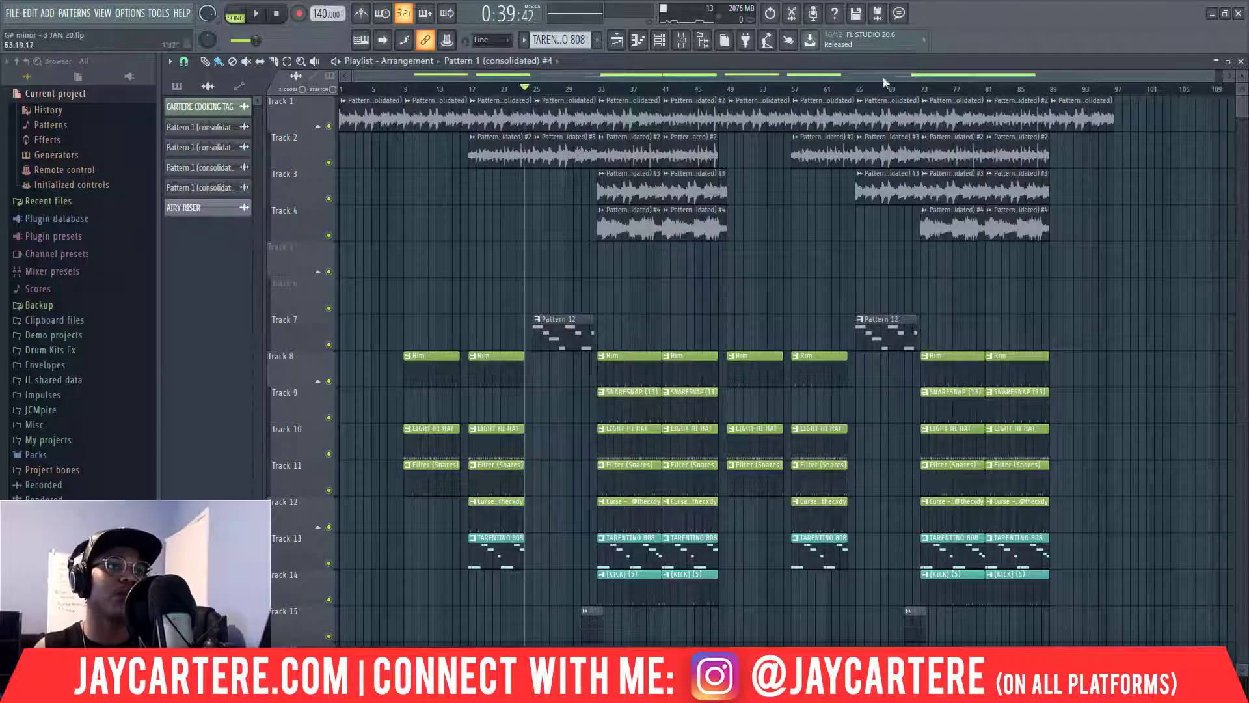
drag(1216, 74, 1230, 103)
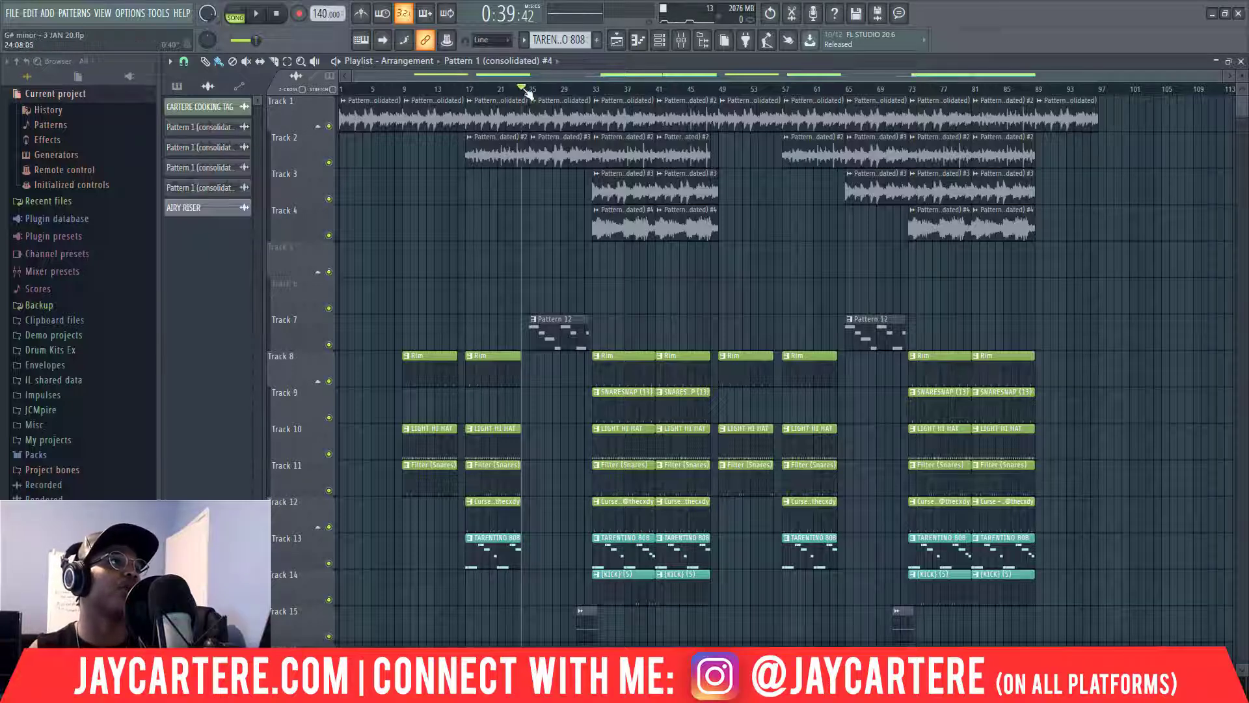
Return the playhead to bar 1, select bars 1–49 on the ruler, and preview them.
drag(524, 88, 321, 89)
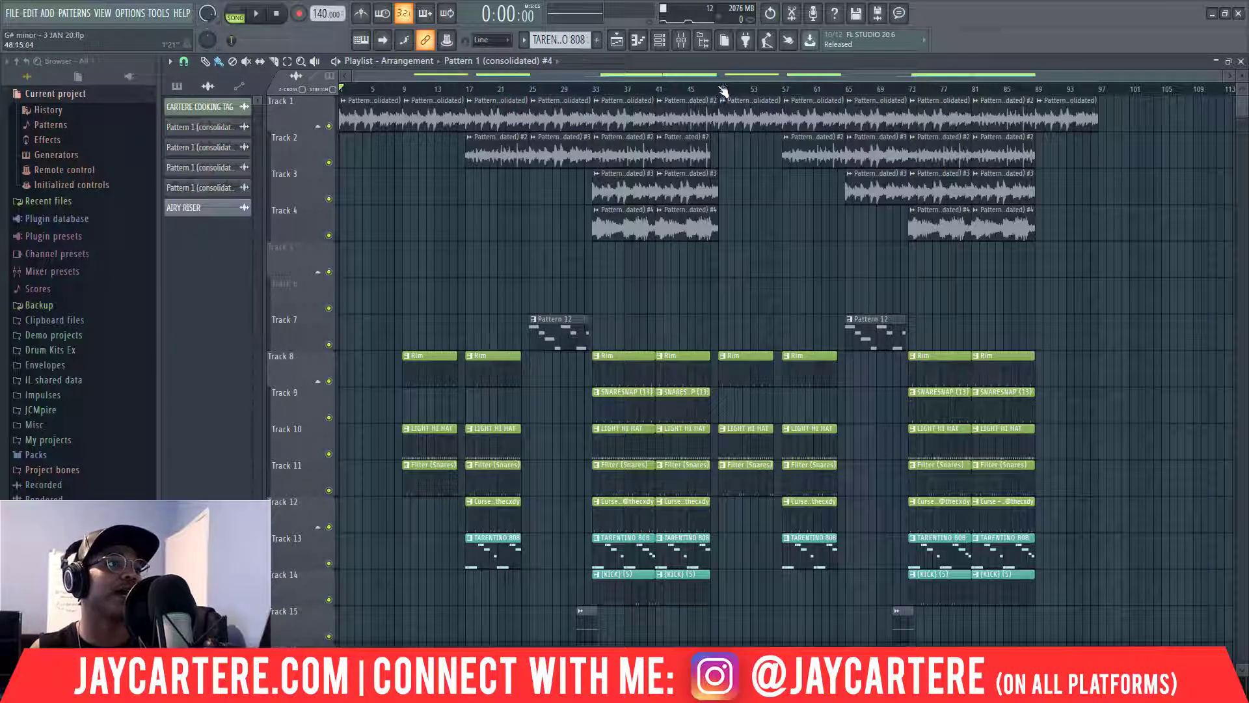
drag(721, 89, 141, 113)
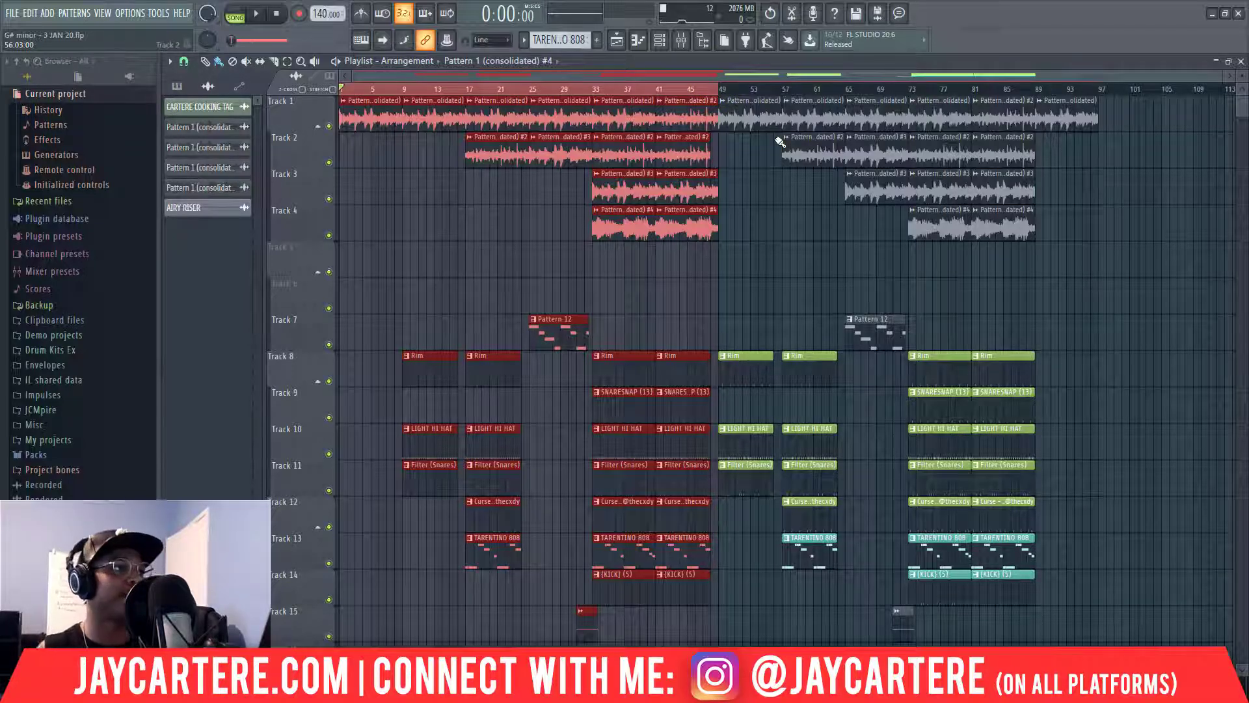
key(space)
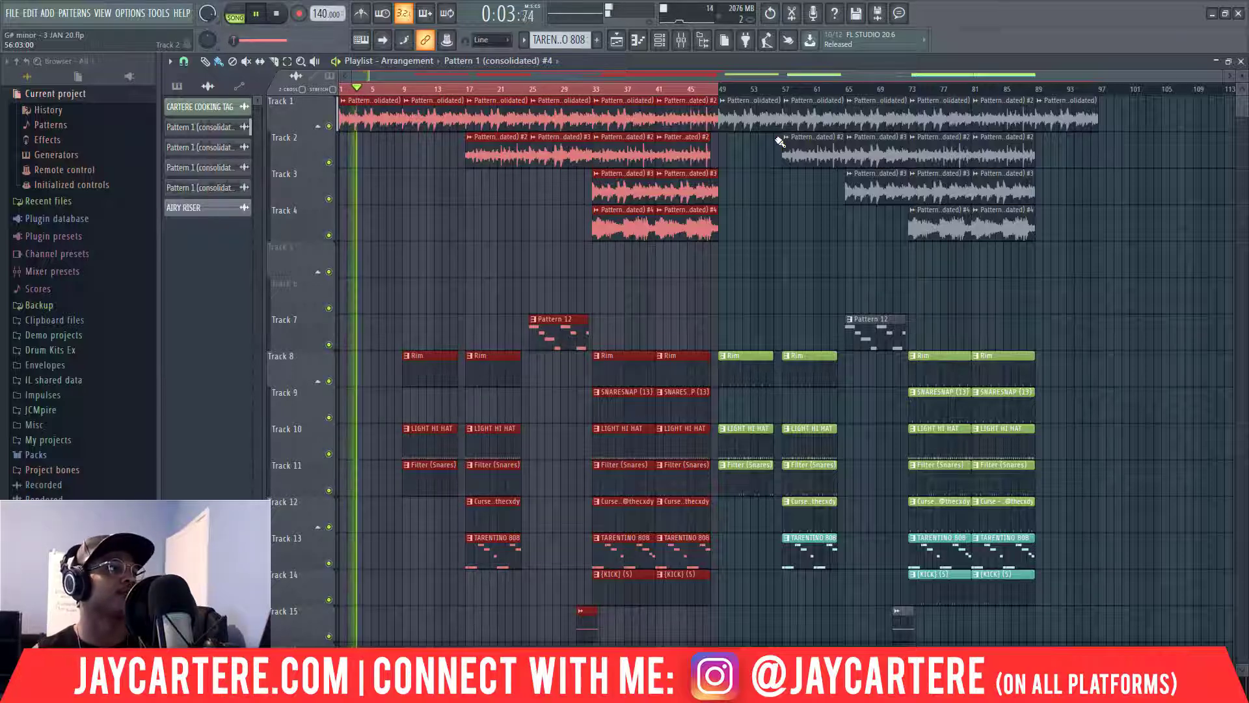
key(space)
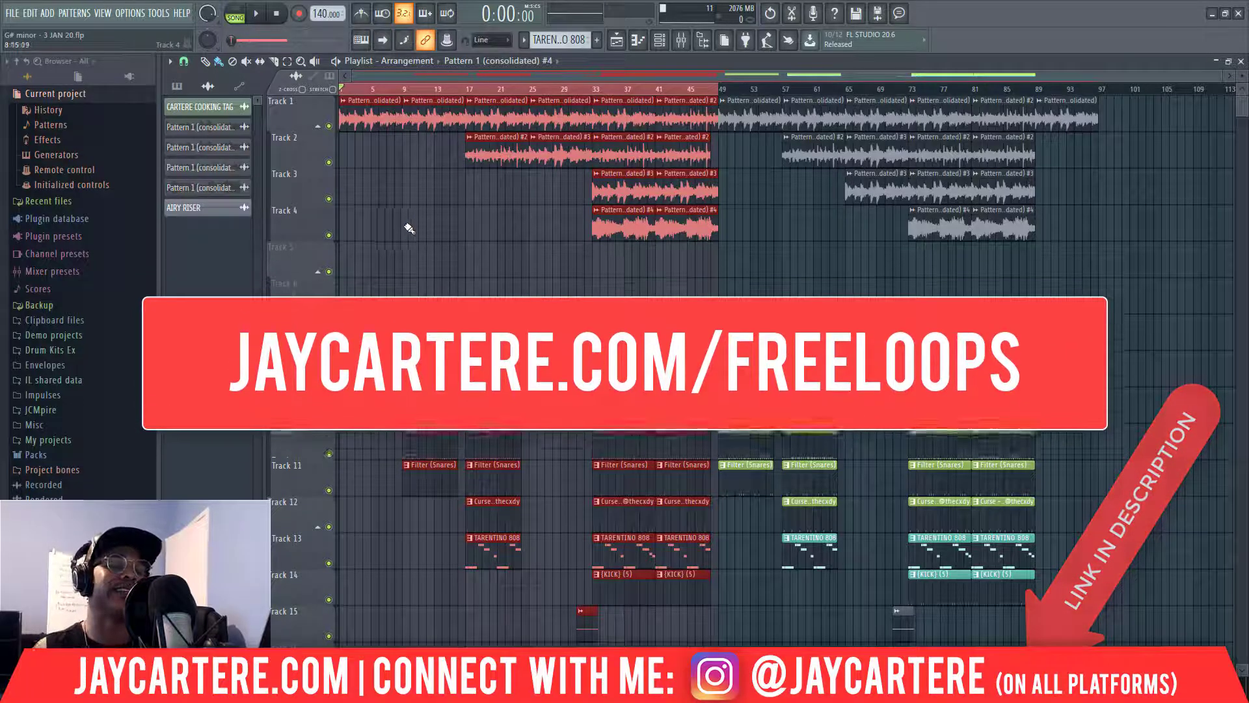
key(space)
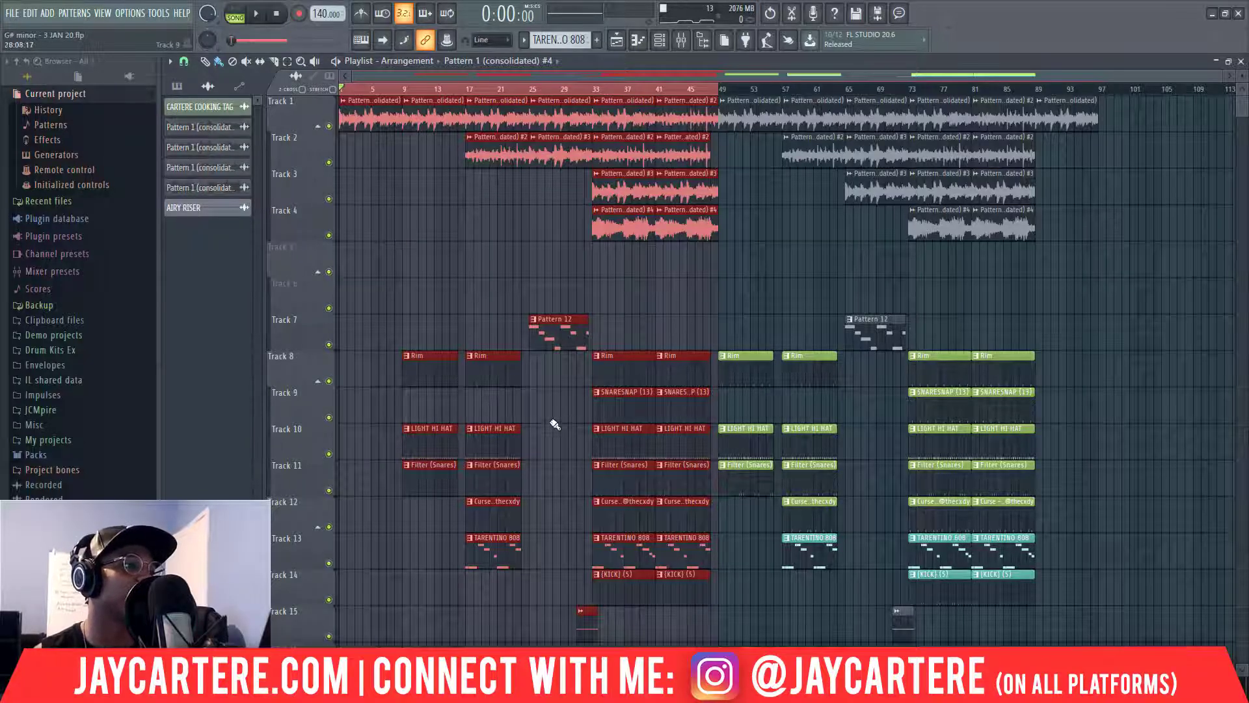
Clear the selection, then marquee-select just Track 9's two SNARESNAP clips.
click(530, 407)
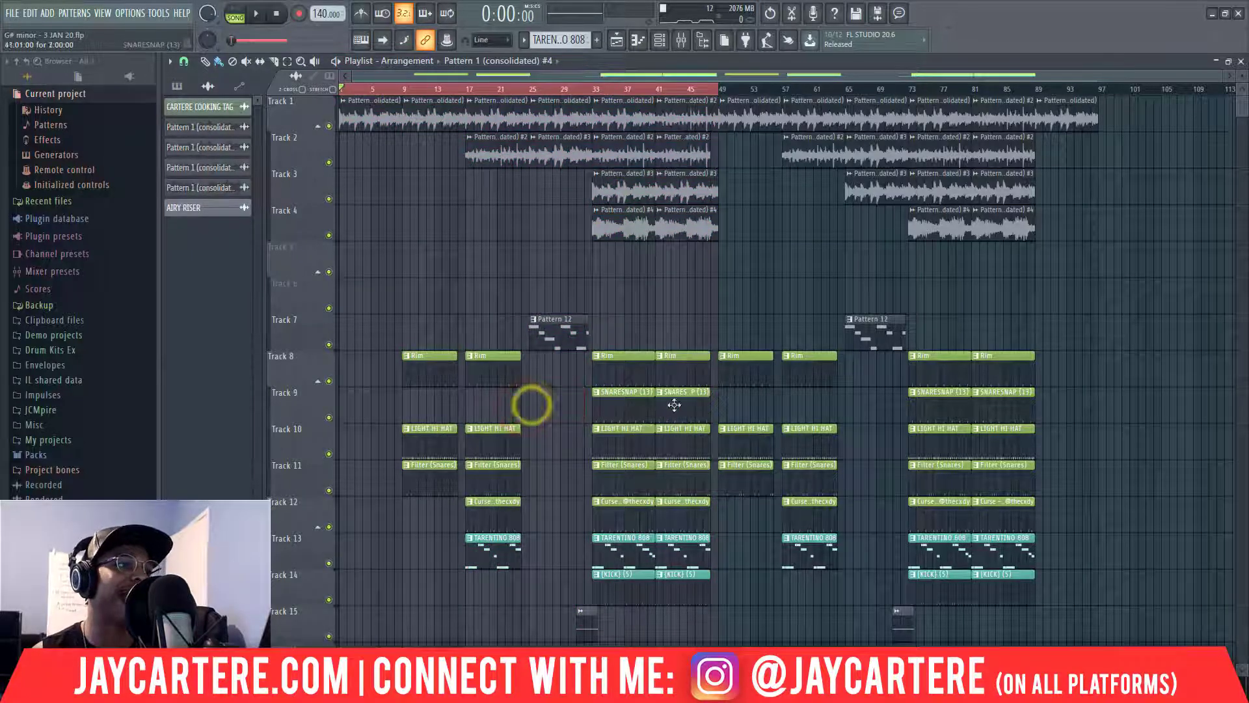
drag(736, 406, 618, 406)
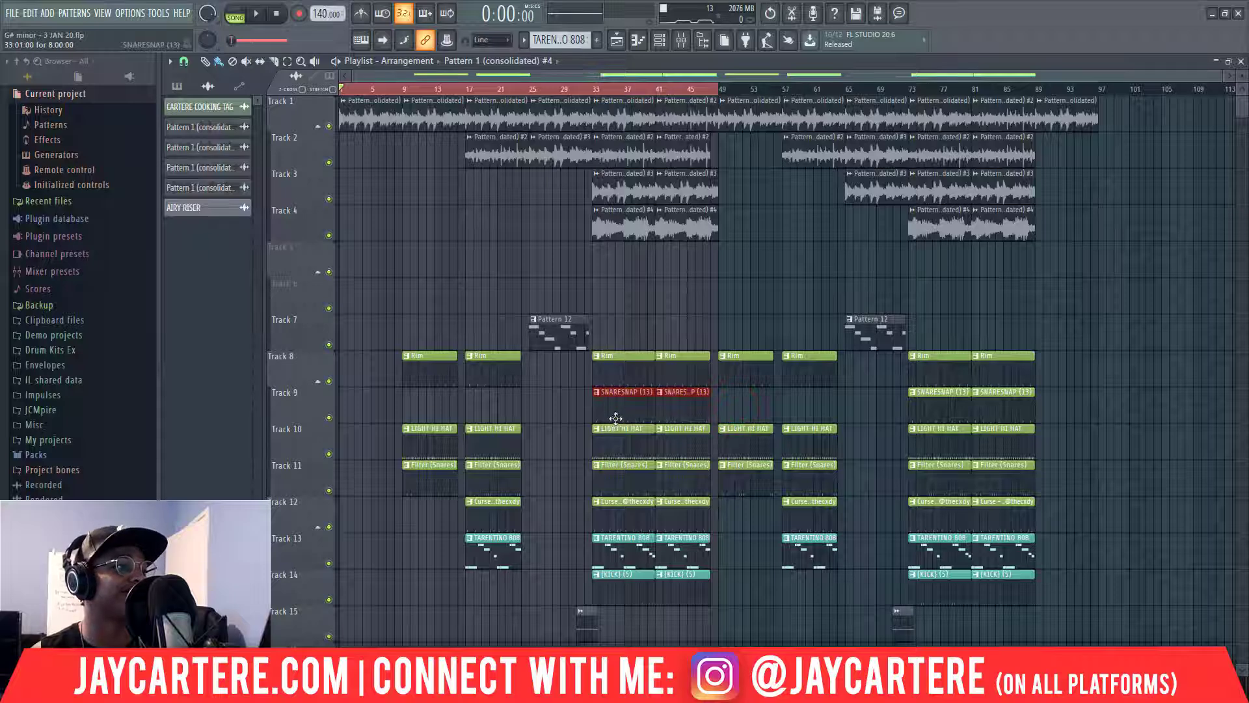